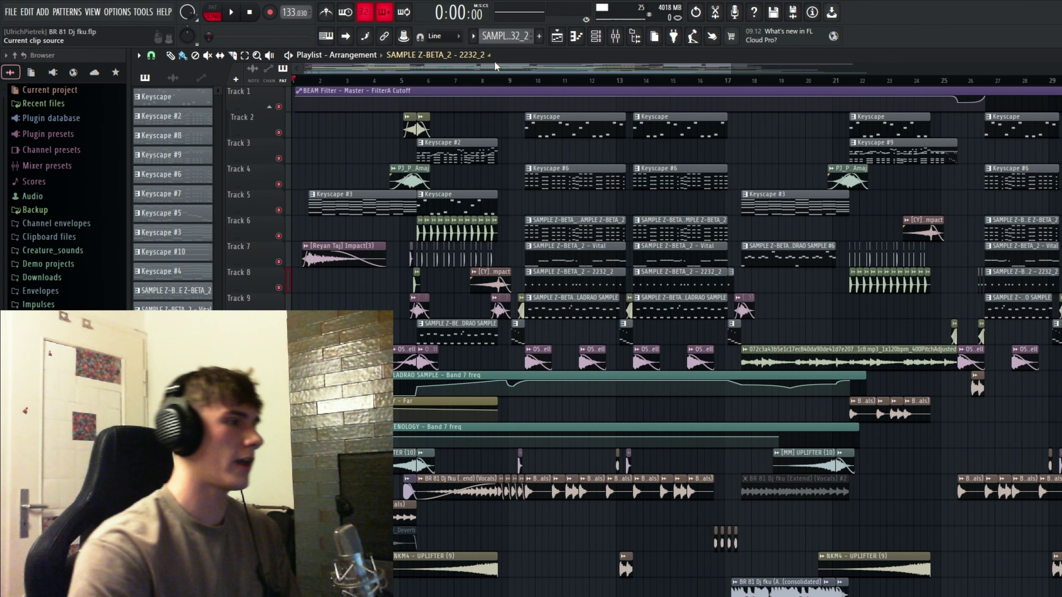
- Open the file settings and bring up the folder picker for an empty browser extra search folder entry
click(495, 80)
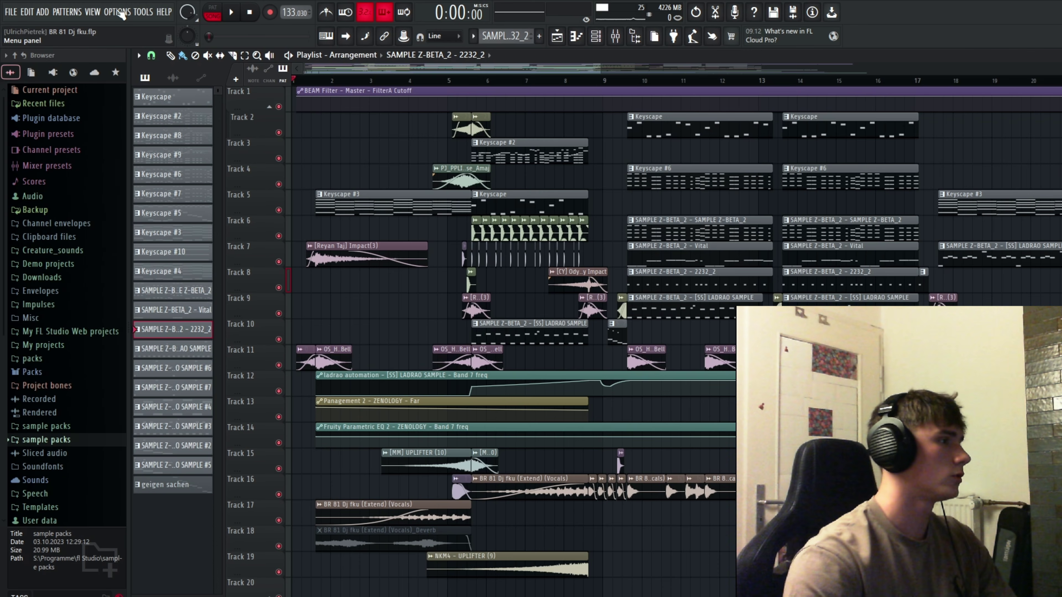
click(119, 13)
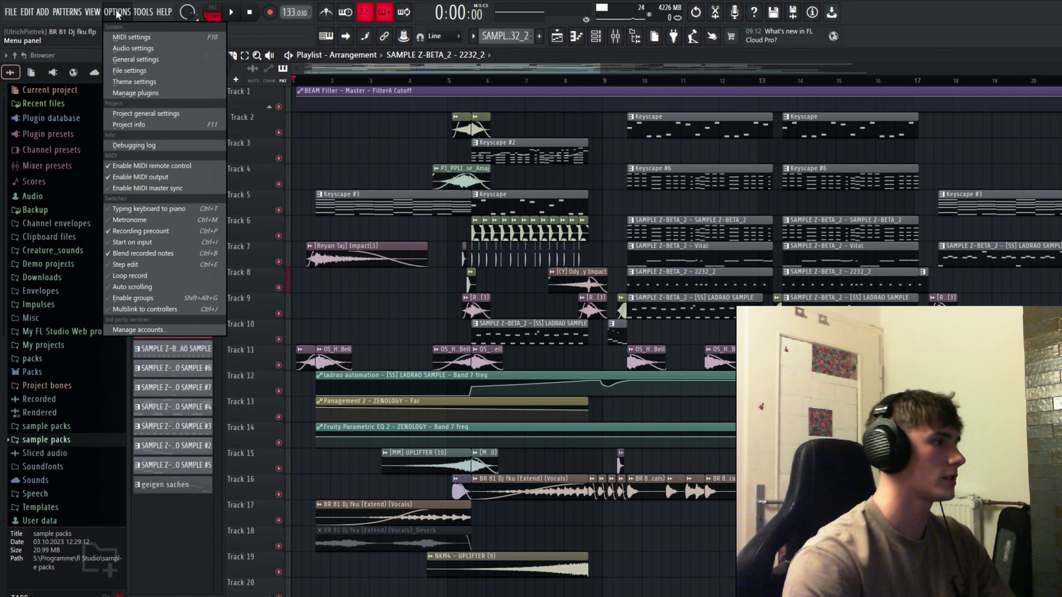
click(130, 70)
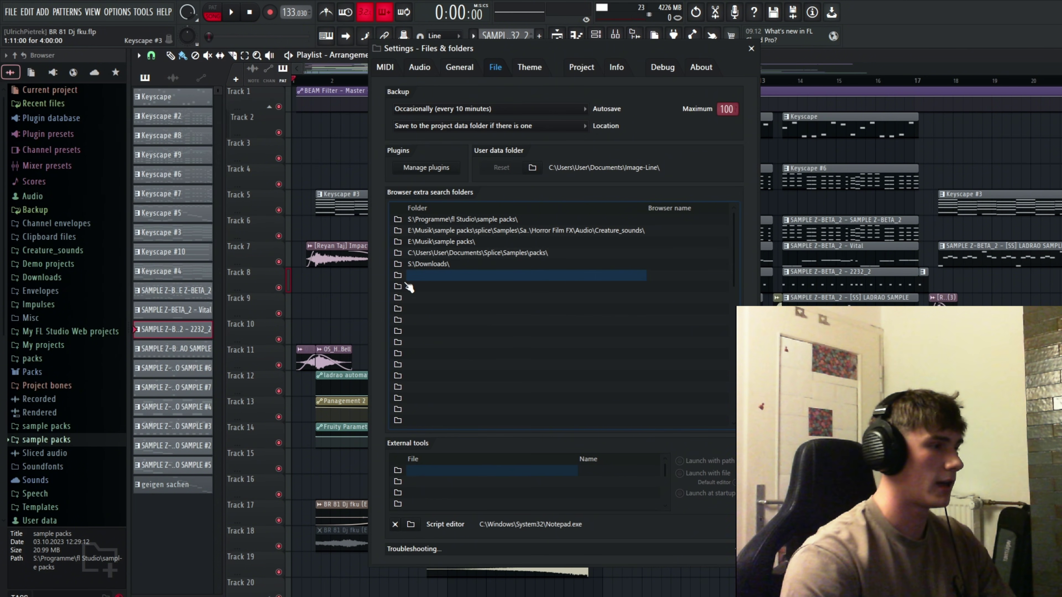
click(398, 276)
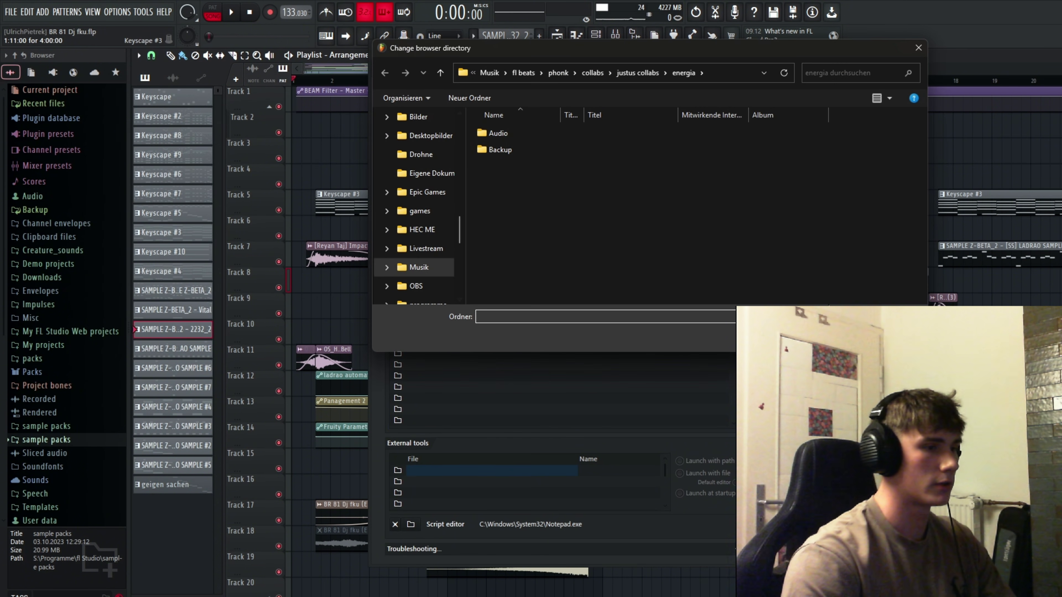
key(Escape)
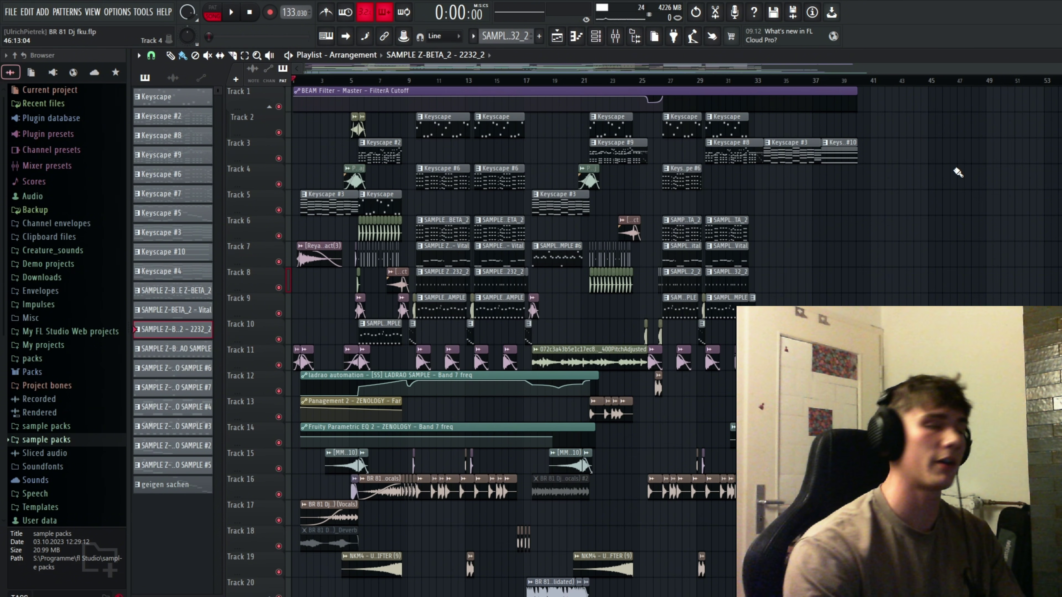
click(557, 36)
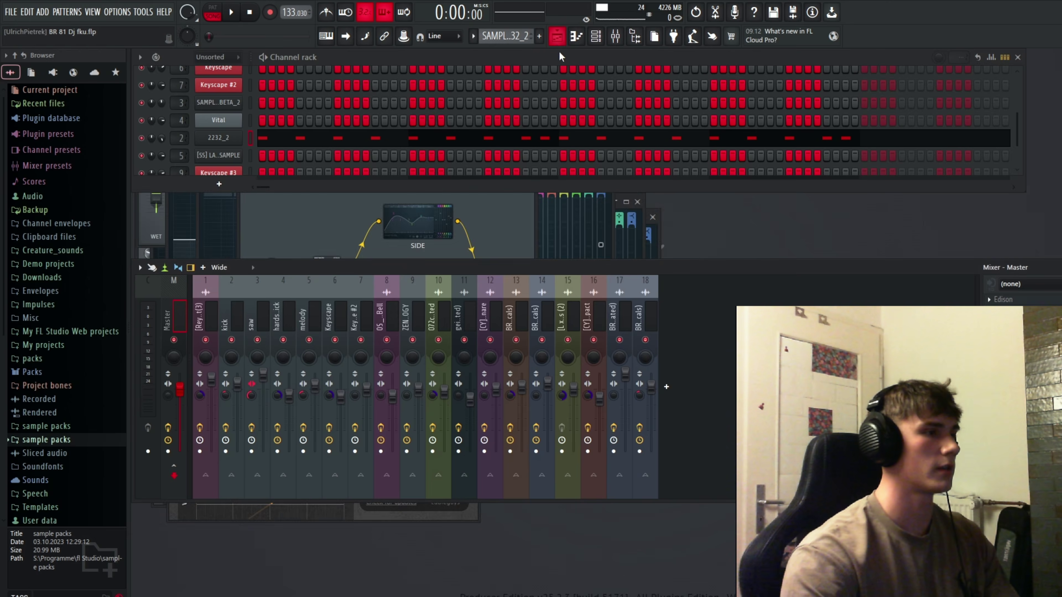
click(557, 36)
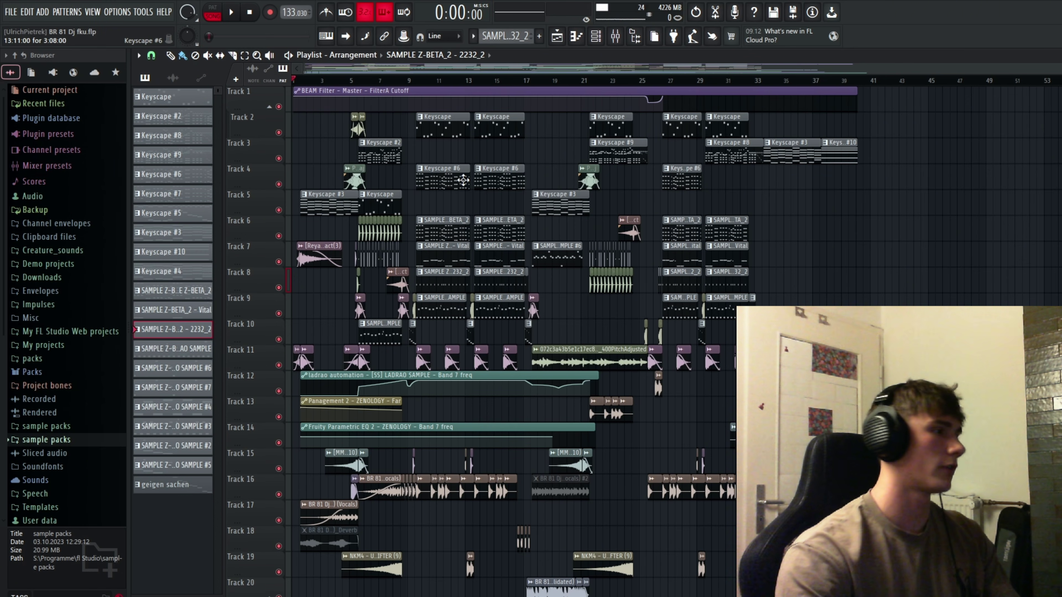
- Start a new project from the Empty template, leaving the currently open project
click(10, 12)
mouse_move(67, 38)
mouse_move(198, 63)
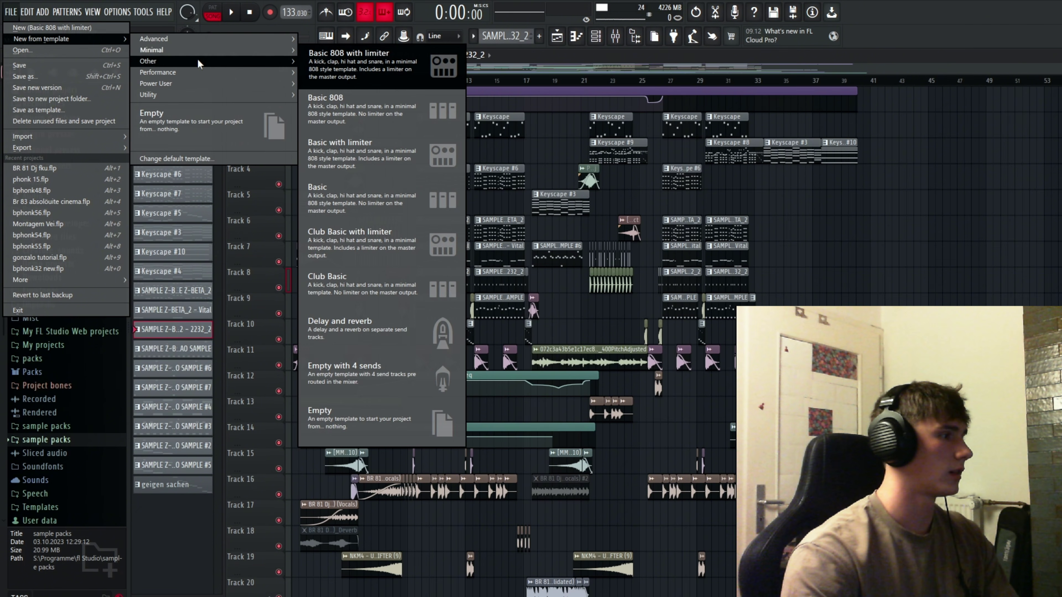
click(167, 122)
click(542, 340)
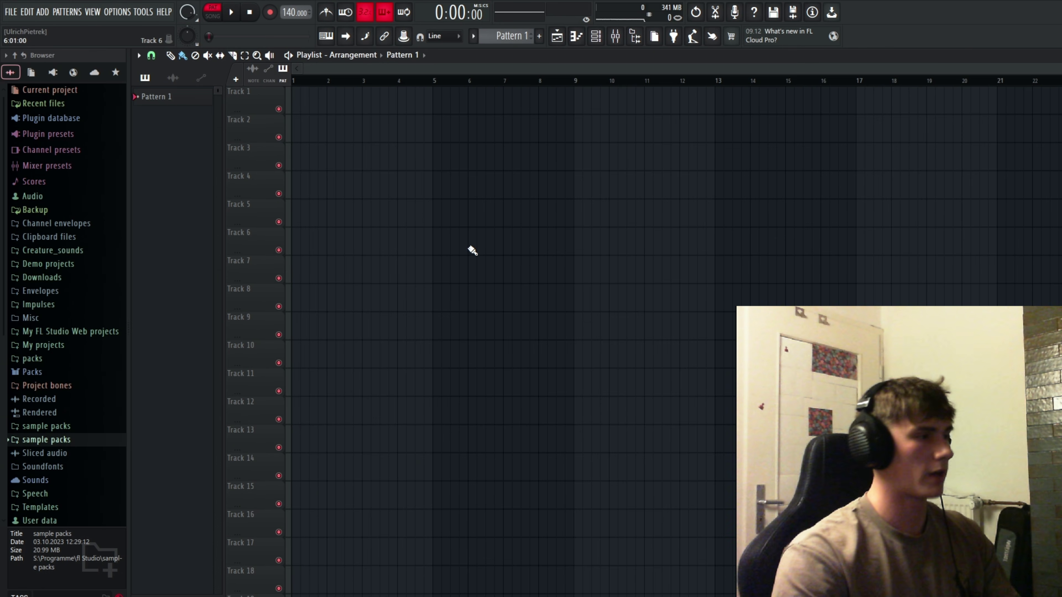
- Show the channel rack, shift it slightly downward, and look at the default Sampler channel
click(597, 38)
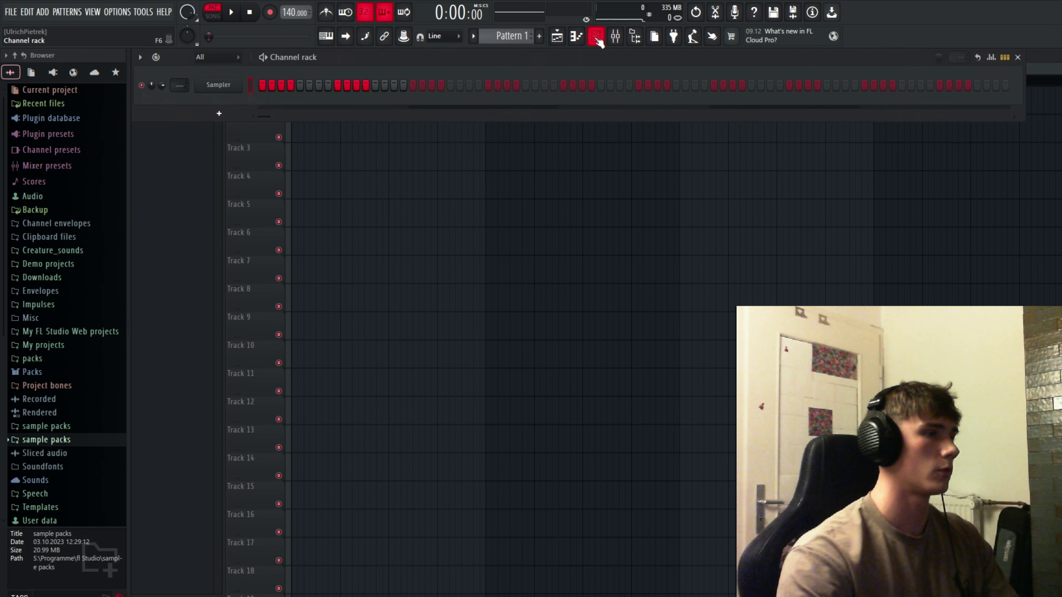
drag(406, 57, 437, 74)
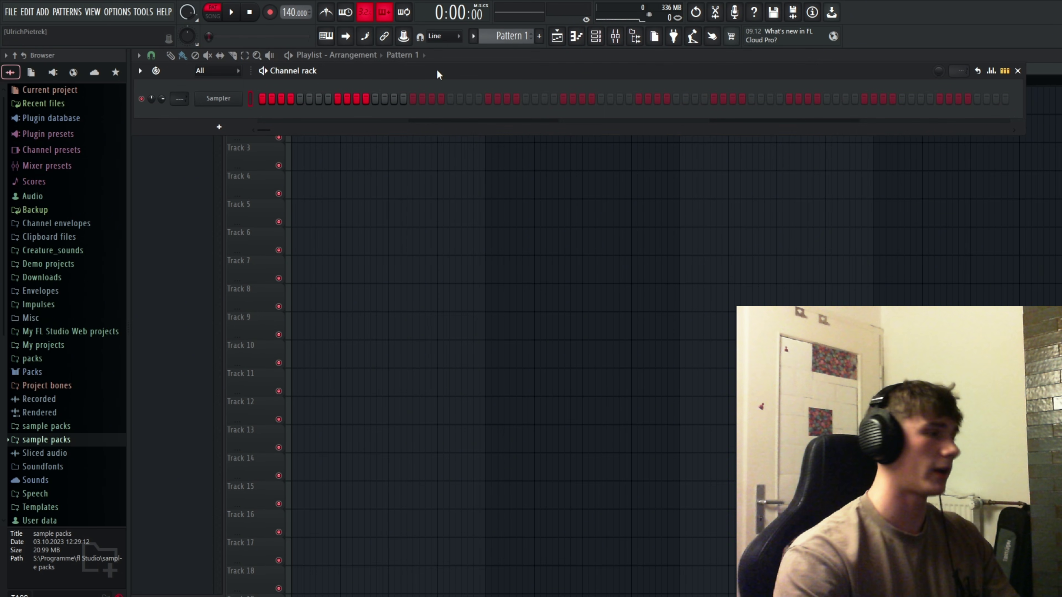
click(217, 99)
click(569, 216)
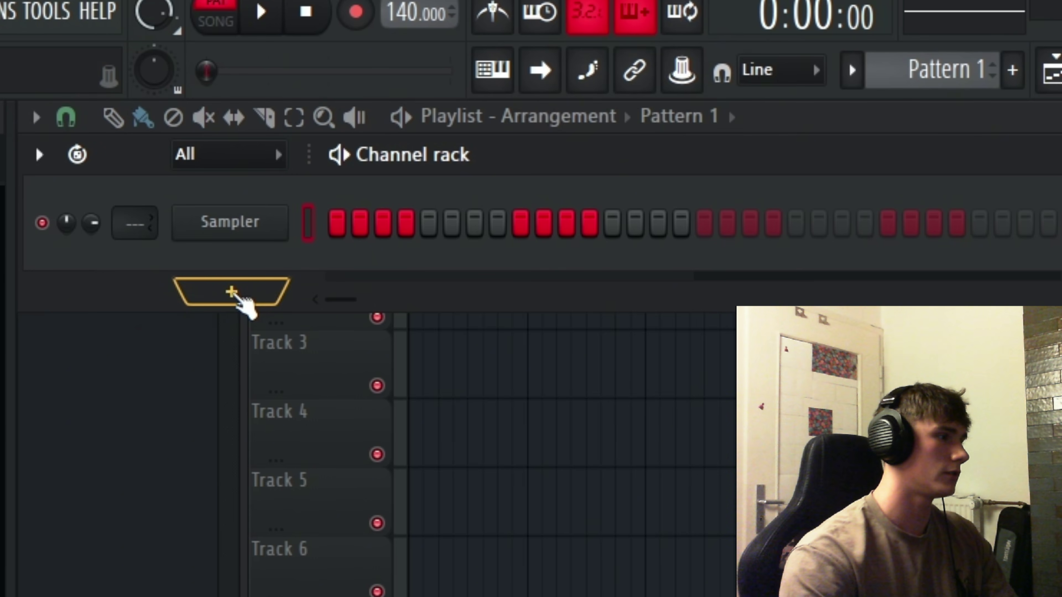
- Find Vital in the full generator plugin list and add its VST3 + VST version as a new channel
click(231, 292)
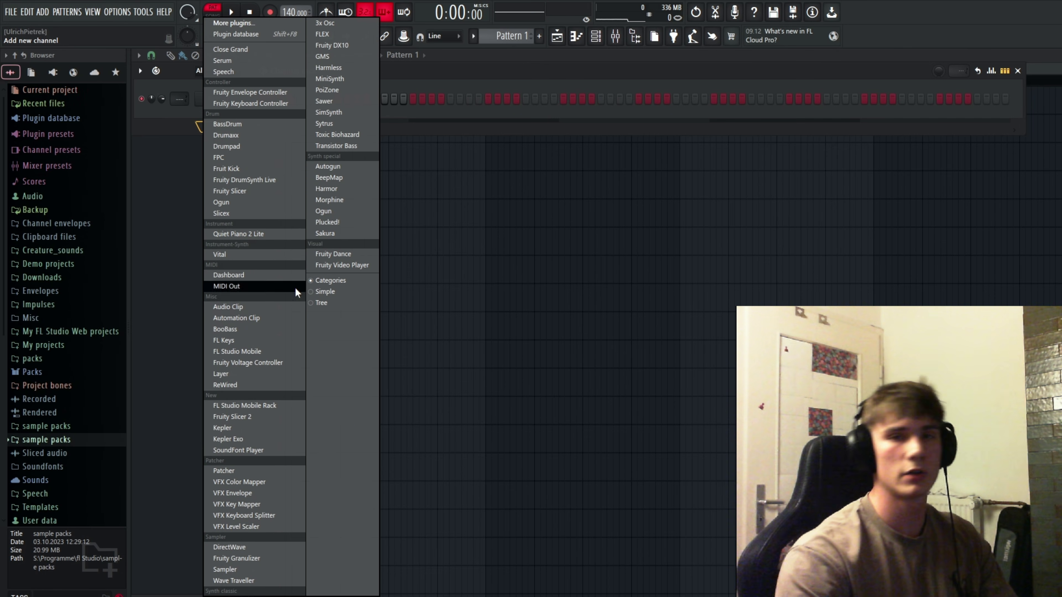
click(255, 23)
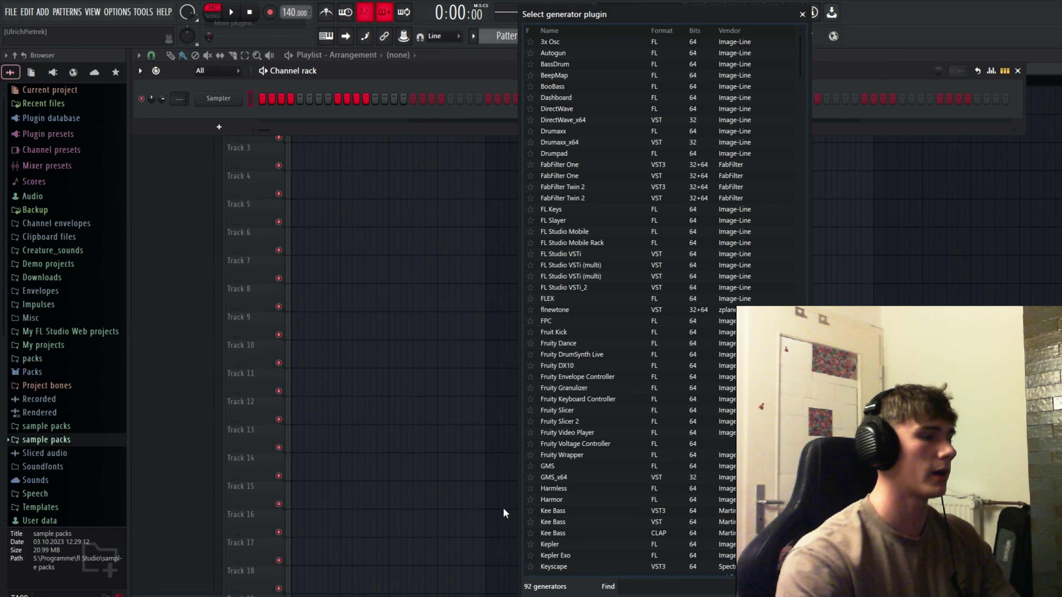
text(vital)
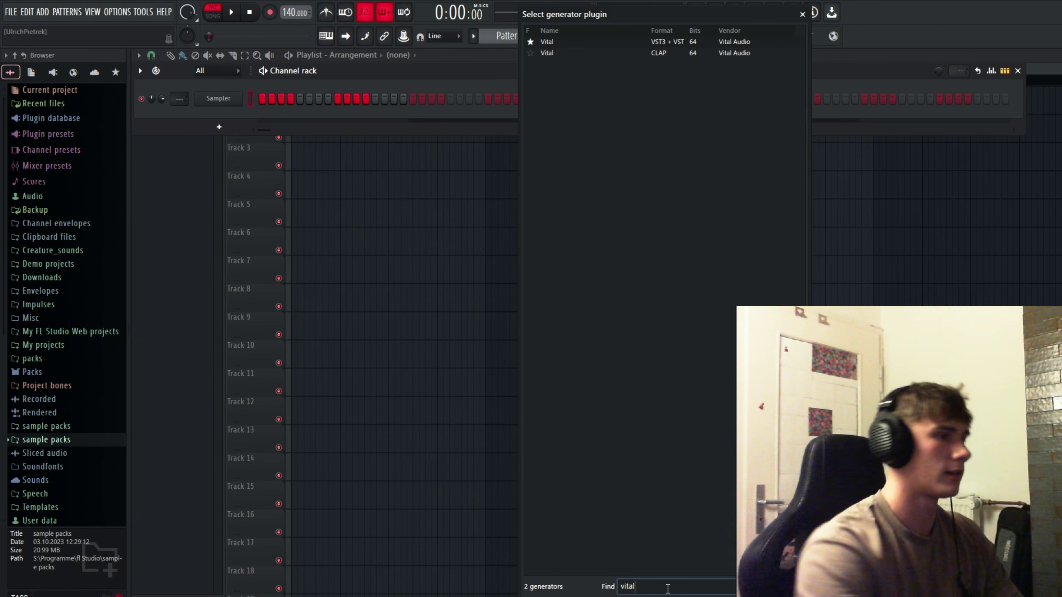
double_click(546, 42)
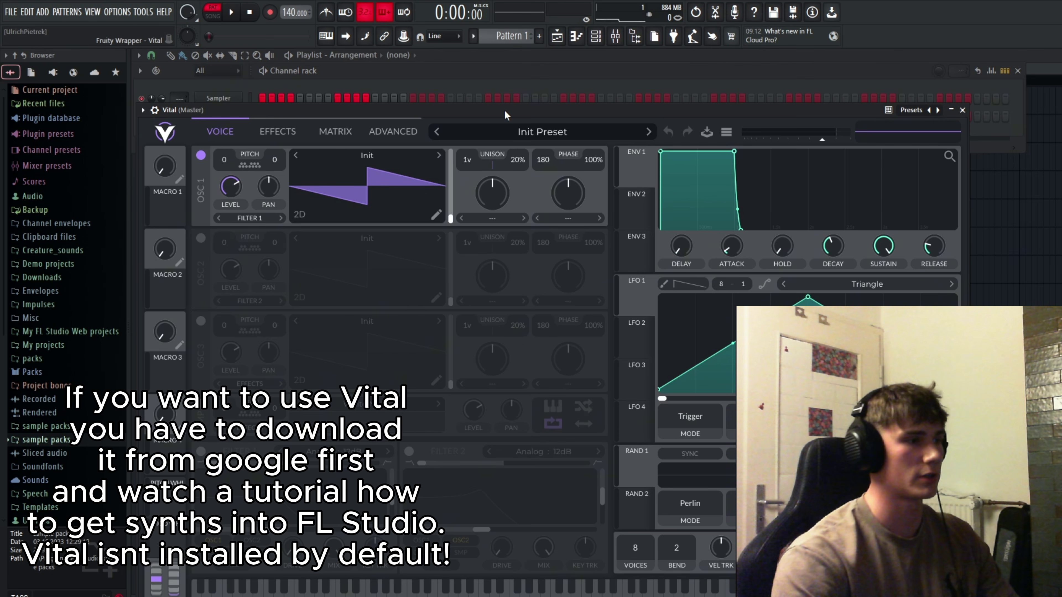
drag(505, 112, 574, 81)
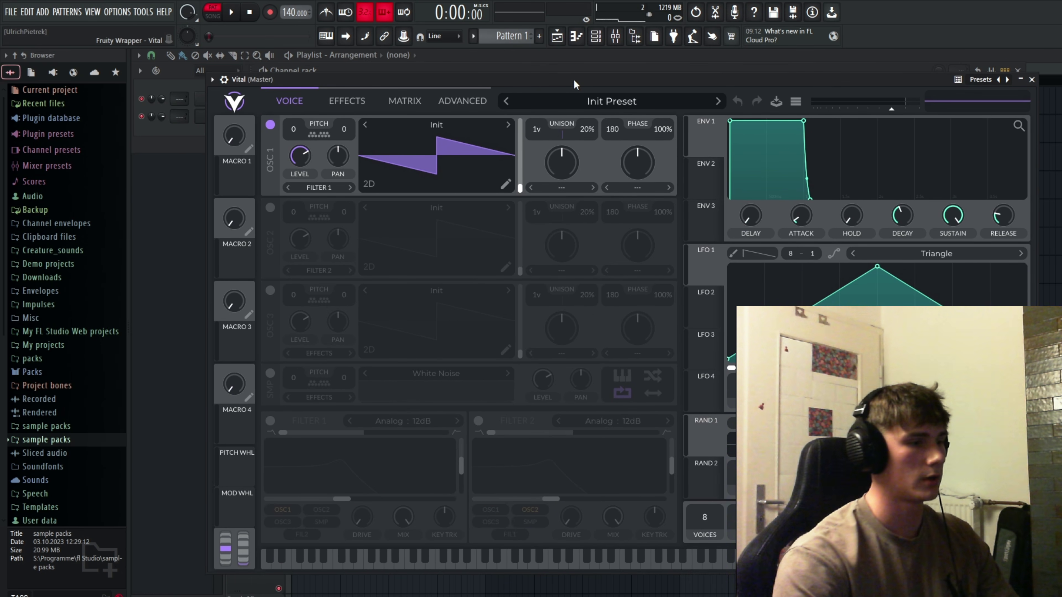
- Open the piano roll for the Vital channel and bring it in front of the channel rack
click(178, 140)
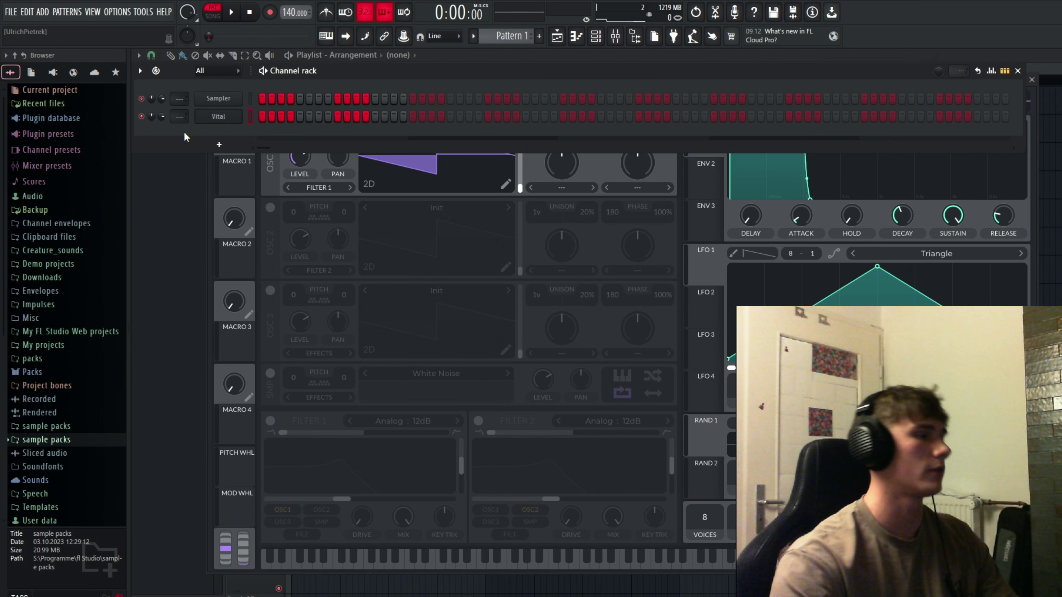
key(F7)
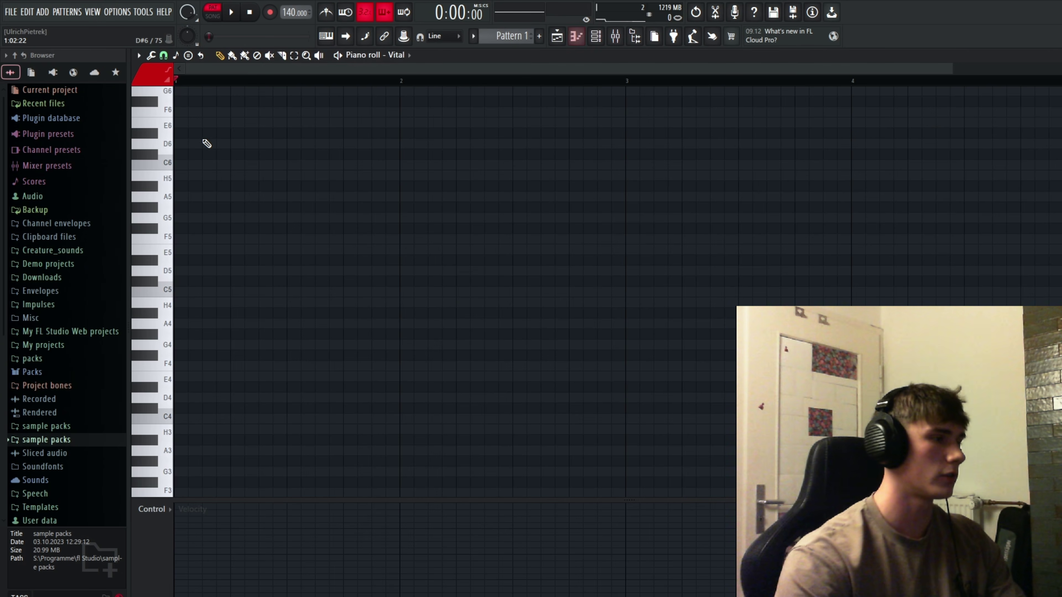
click(595, 37)
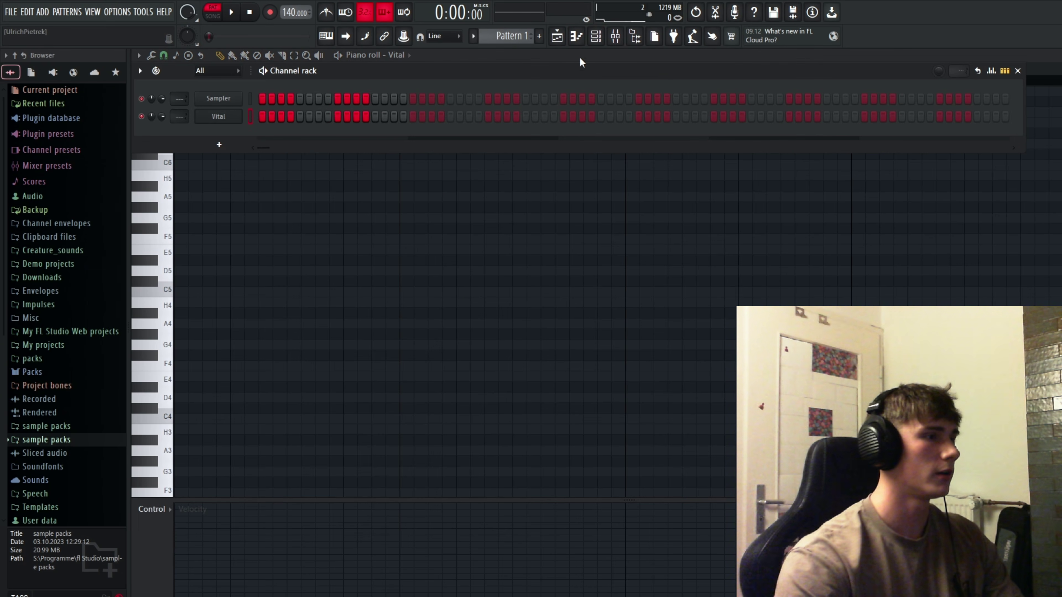
click(578, 38)
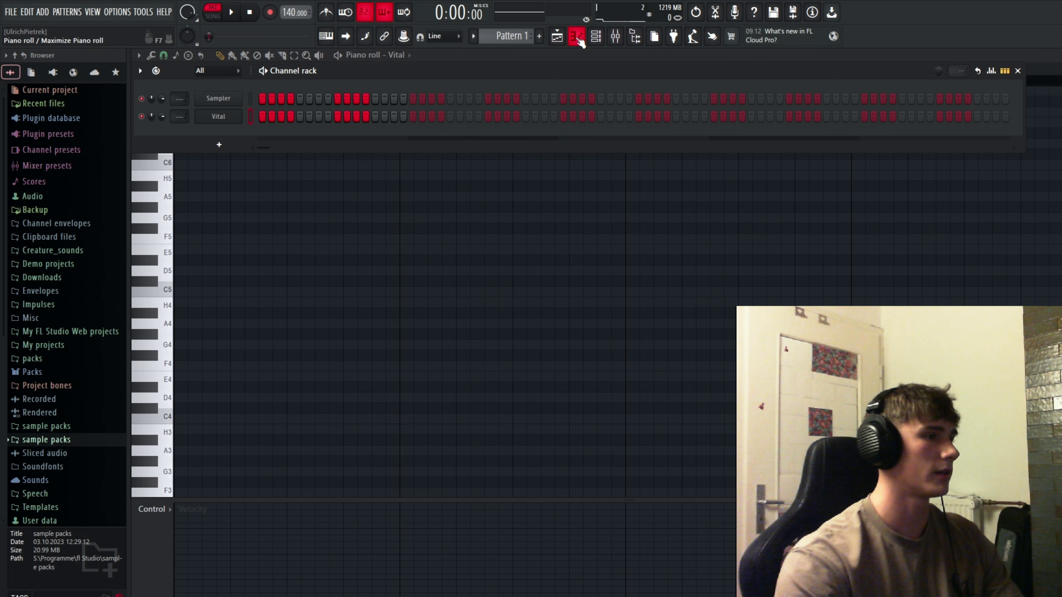
click(580, 41)
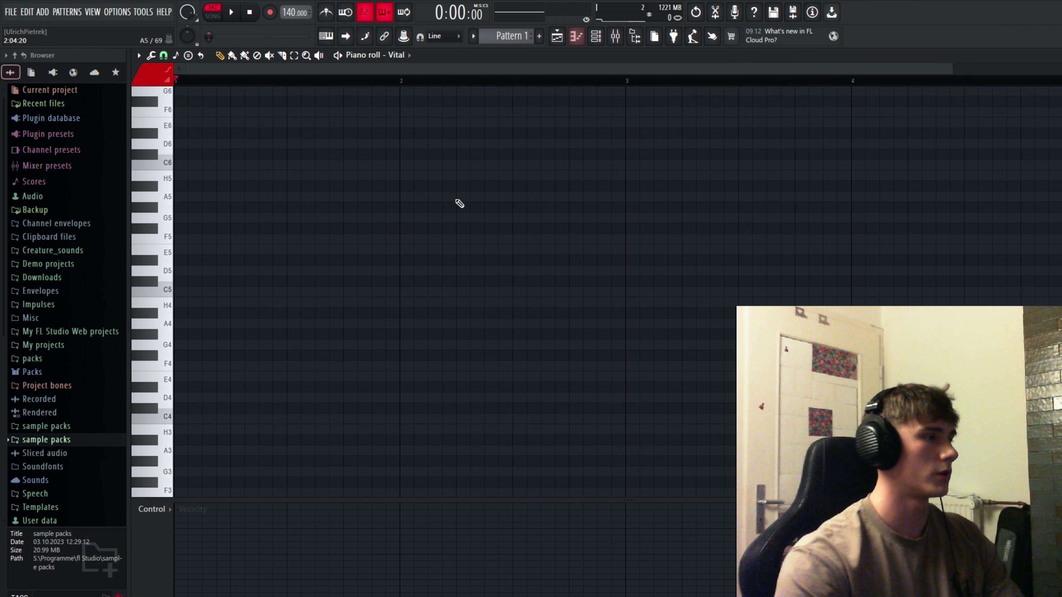
- Place a single A5 note at the start of bar 1 and remove it
scroll(190, 260, up, 2)
click(188, 260)
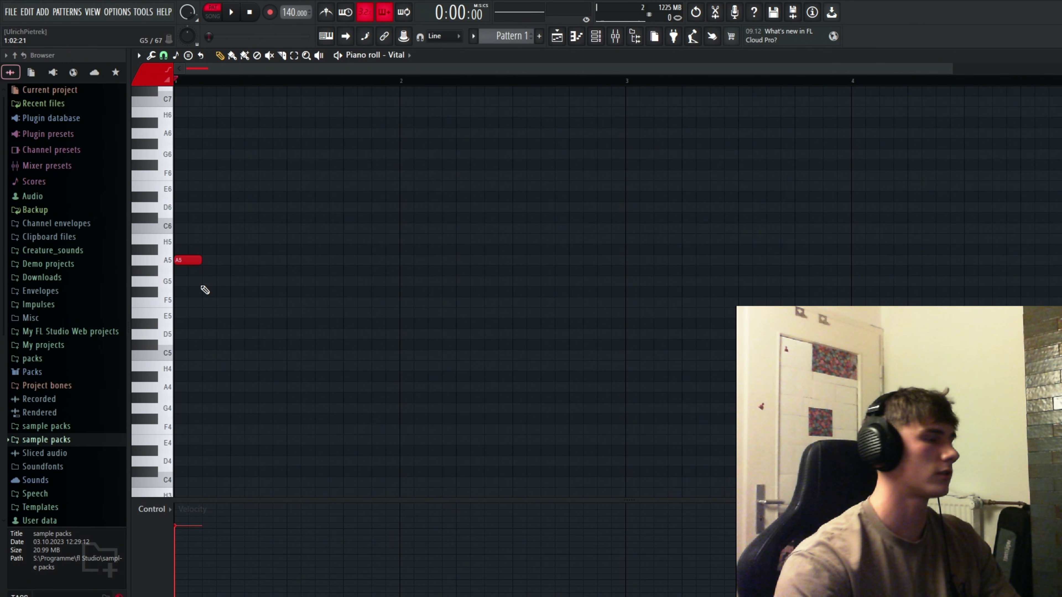
right_click(199, 261)
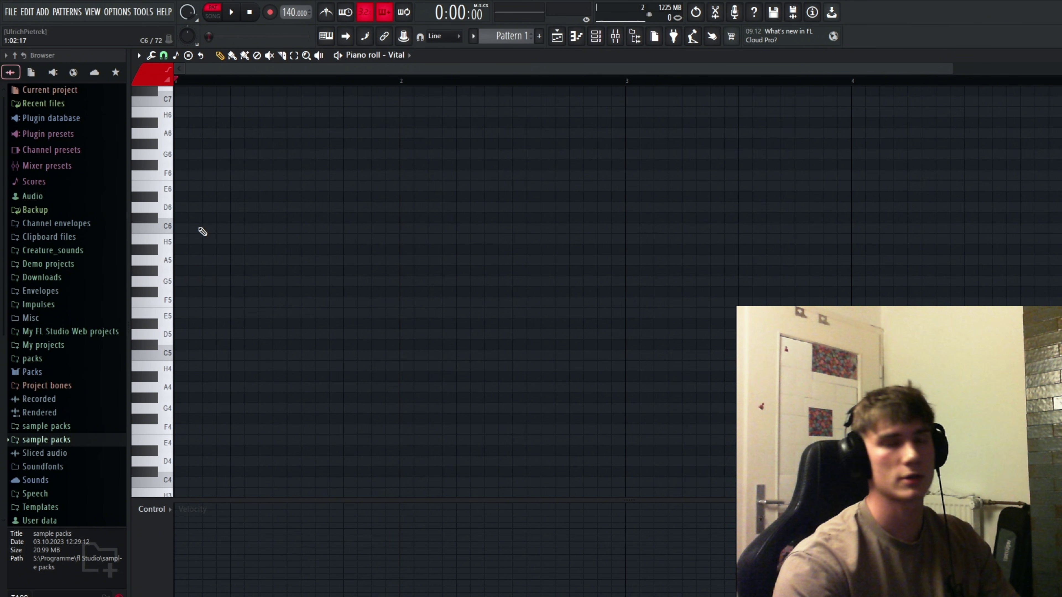
- Draw eleven scattered short notes between D#5 and F#6 across the first two bars
click(188, 260)
click(229, 238)
drag(355, 240, 356, 292)
click(370, 249)
click(314, 324)
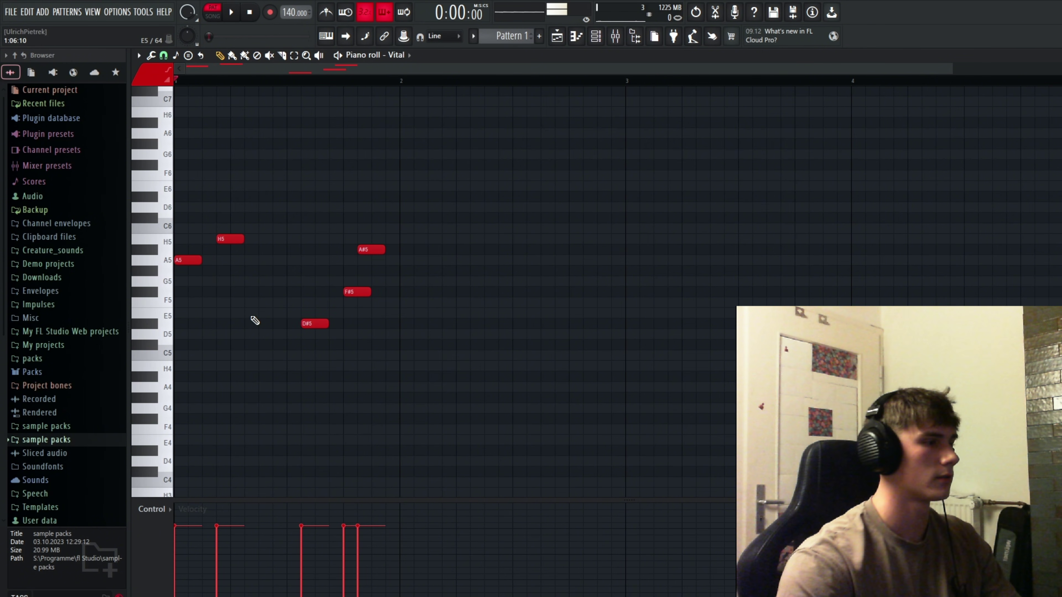
click(255, 301)
click(285, 227)
click(397, 165)
click(510, 323)
click(538, 186)
click(581, 323)
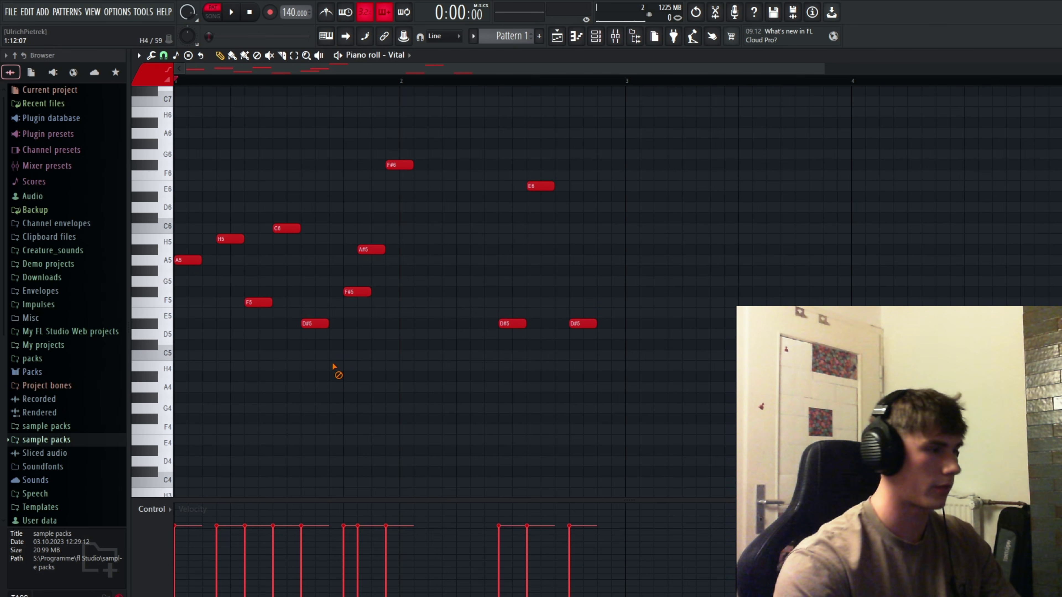
- Delete the notes that follow C6 one at a time, from D#5 in bar 1 through the last D#5 in bar 2
right_click(314, 323)
right_click(357, 291)
right_click(371, 249)
right_click(399, 164)
right_click(540, 185)
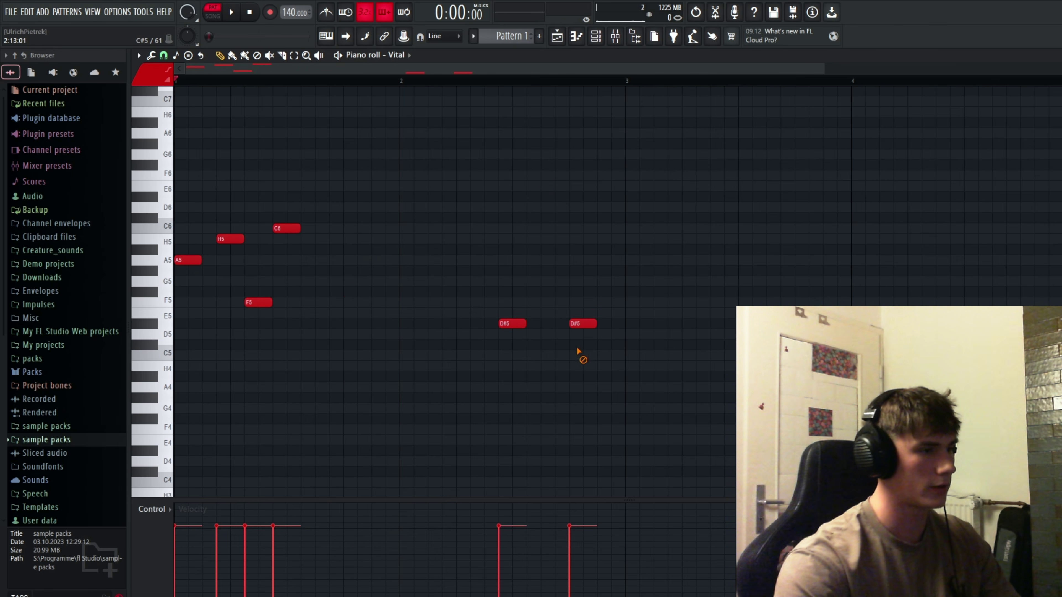
right_click(583, 323)
right_click(512, 323)
- Undo the recent note deletions, and clear all notes from the piano roll at once
key(ctrl+alt+z)
key(ctrl+alt+z)
key(ctrl+alt+z)
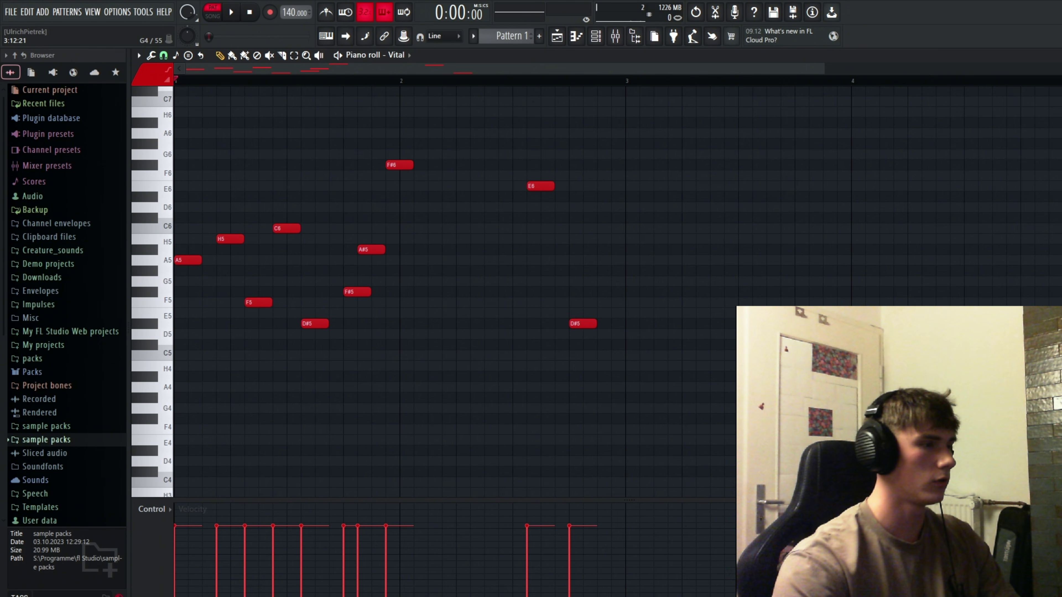
key(ctrl+a)
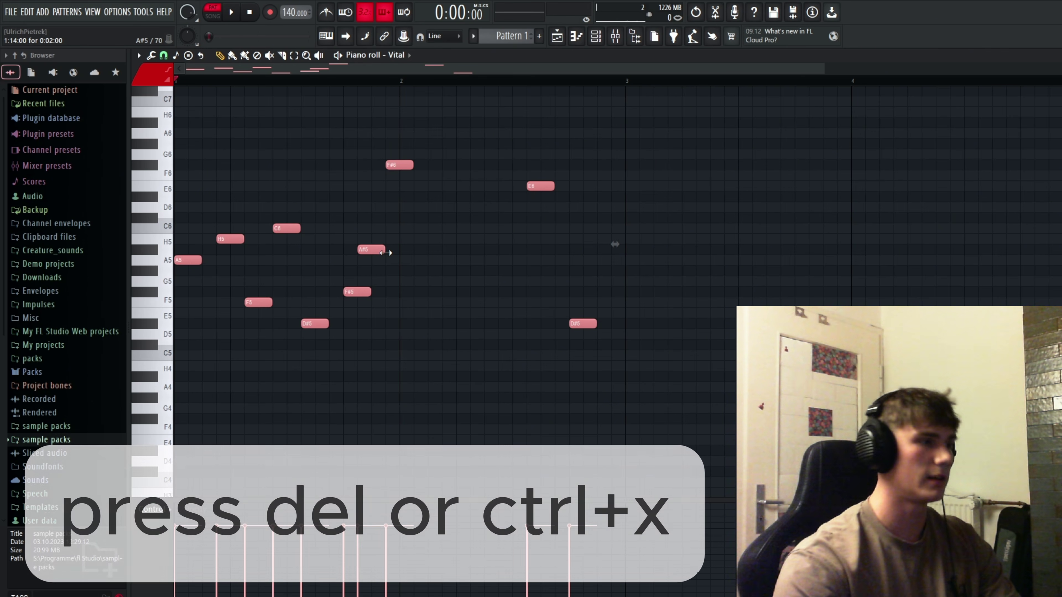
key(Delete)
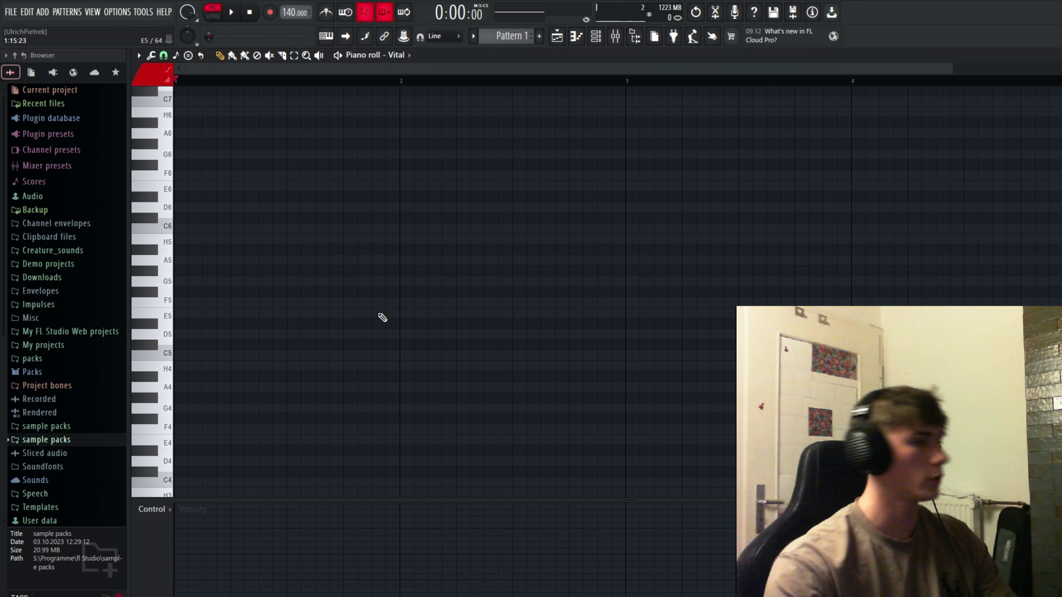
- Build a C5, F5 and A5 chord at the start of bar 1 and try the quick legato command on it
click(170, 335)
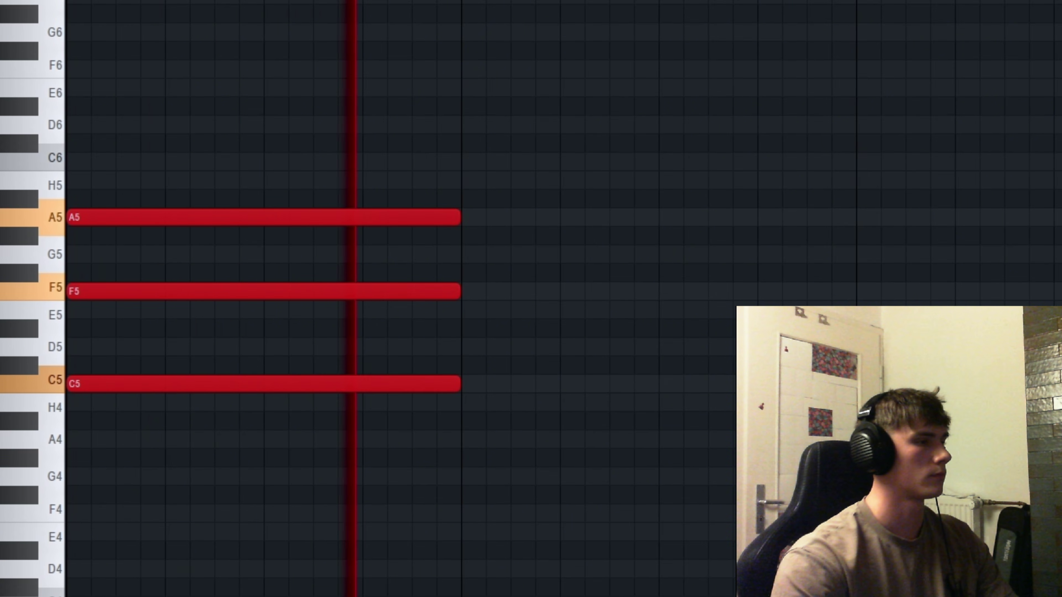
drag(527, 539, 120, 226)
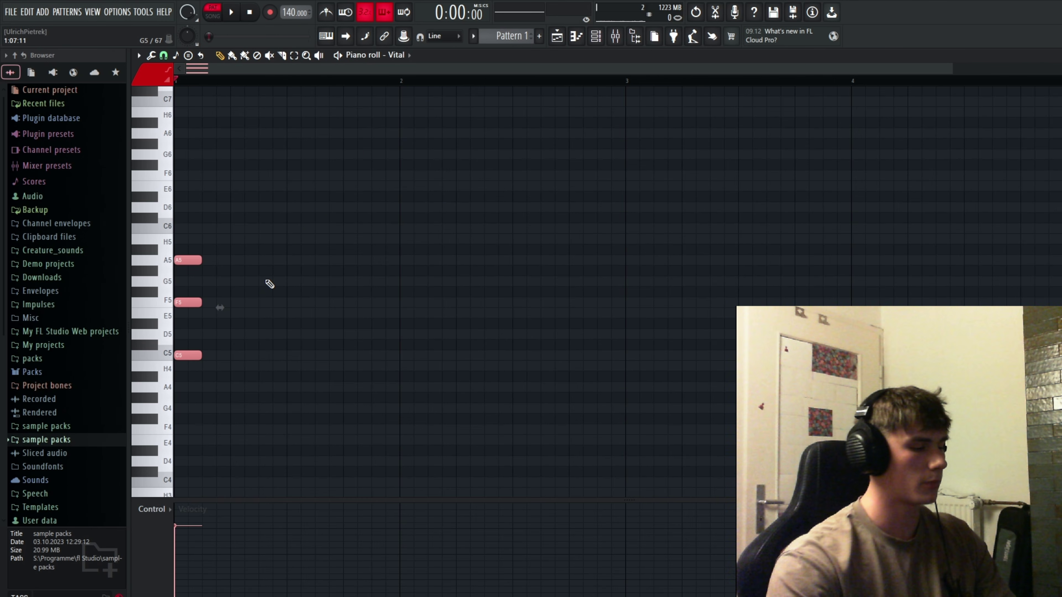
key(ctrl+l)
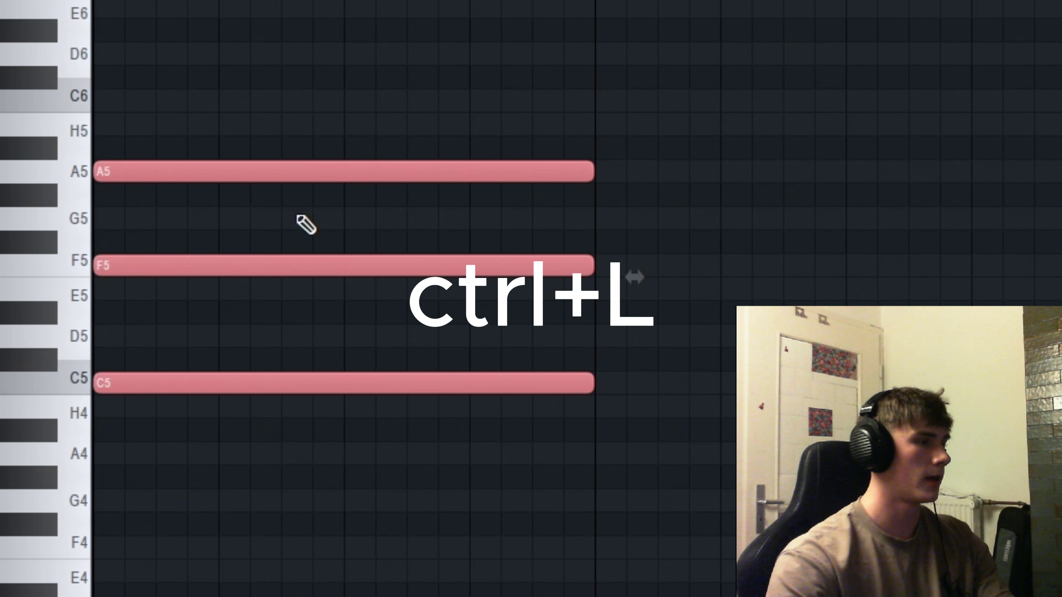
drag(573, 263, 205, 172)
drag(224, 260, 197, 263)
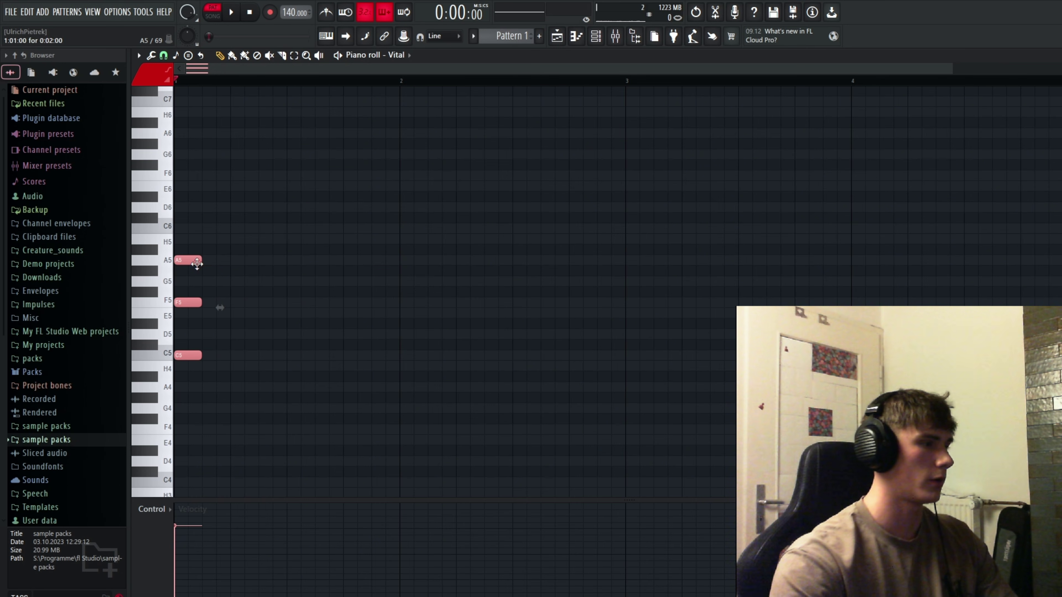
- Duplicate the C5, F5 and A5 chord twice within bar 1, leaving gaps between the chords and trimming all notes to equal short lengths
drag(252, 385, 168, 250)
key(ctrl+b)
key(ctrl+b)
drag(298, 263, 285, 263)
key(ctrl+d)
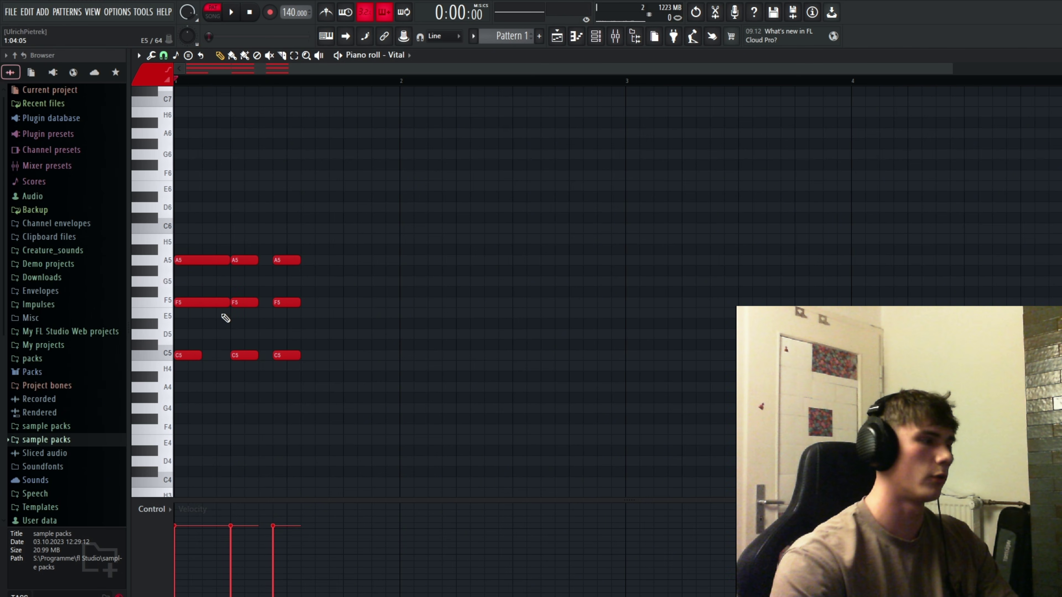
drag(214, 322, 176, 255)
drag(228, 260, 202, 260)
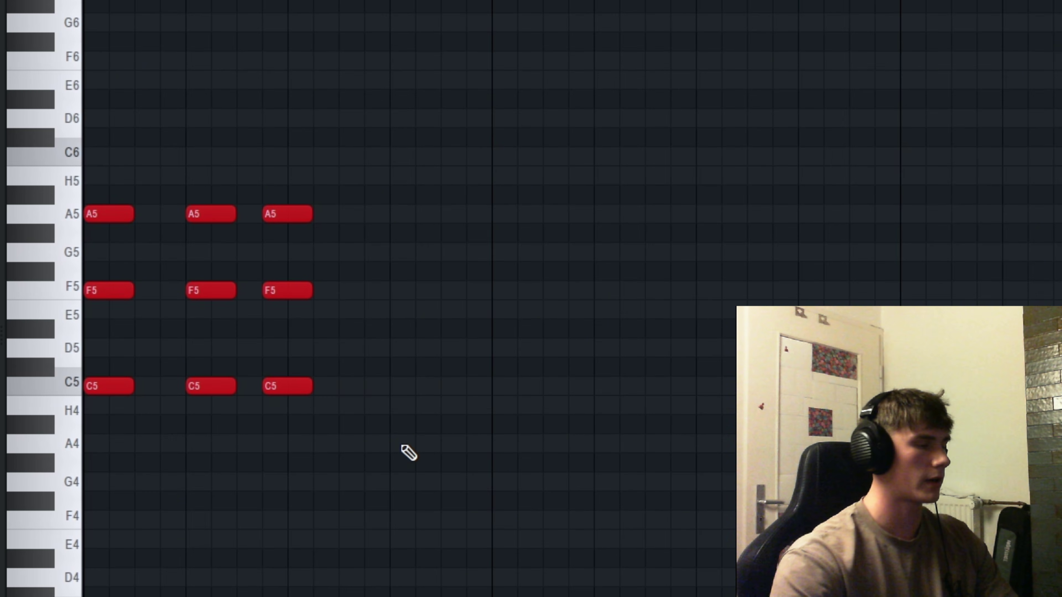
- Select all three chords and apply quick legato to fill bar 1 without gaps
drag(416, 466, 54, 112)
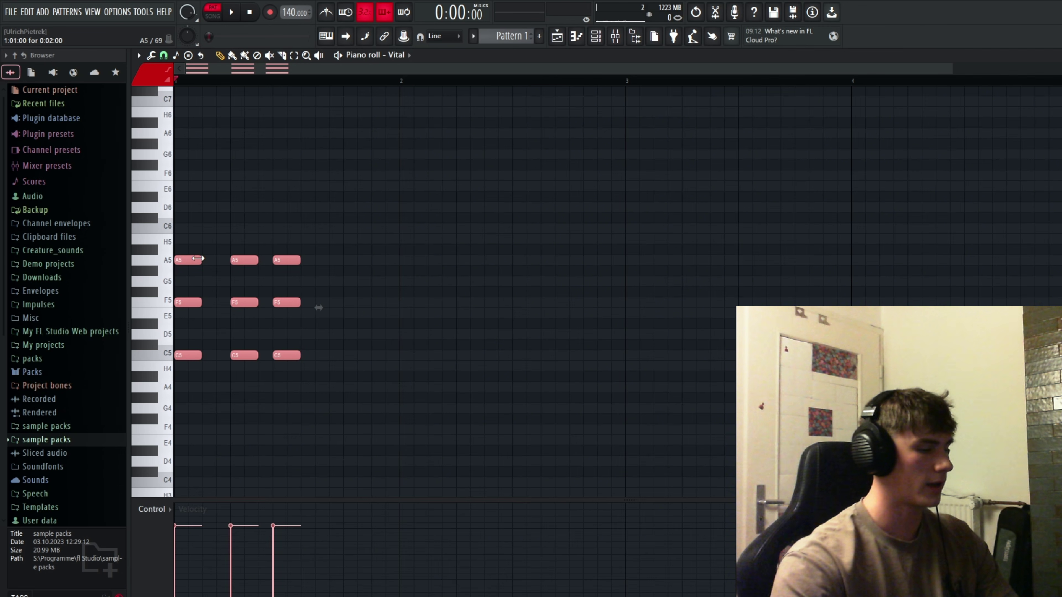
key(ctrl+l)
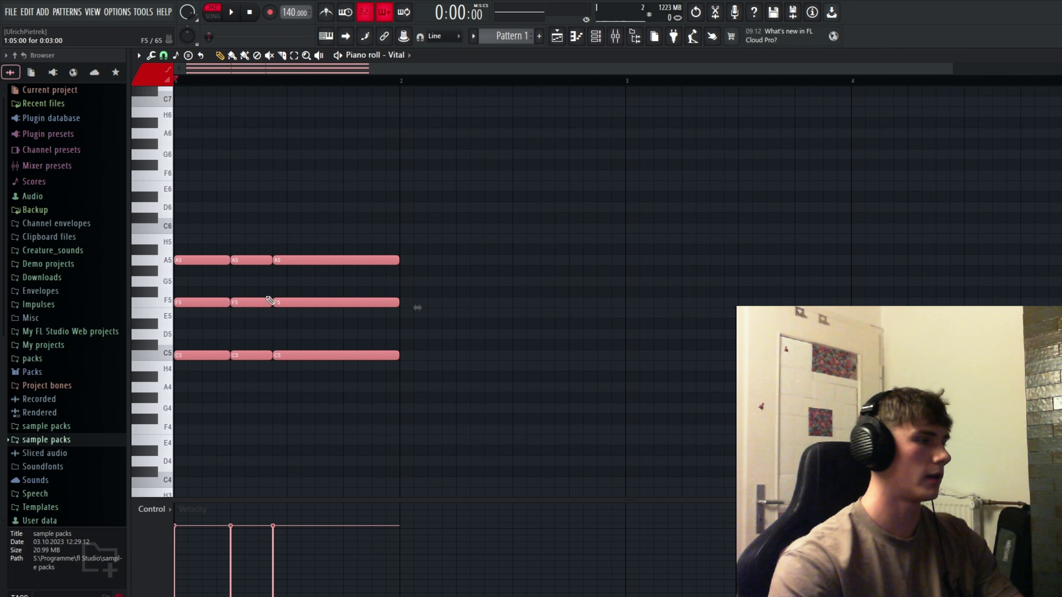
click(346, 209)
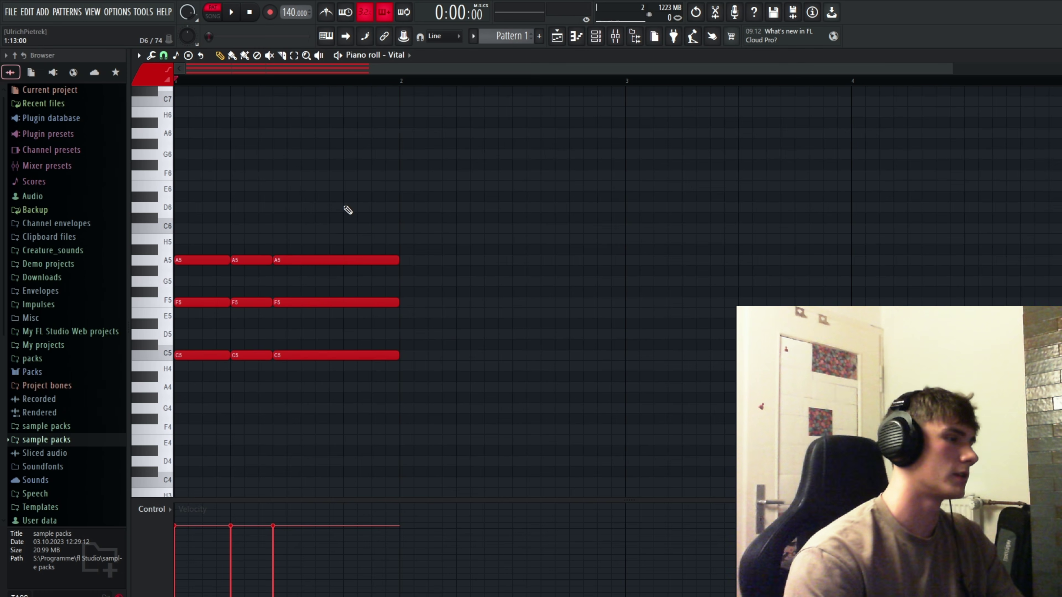
- Marquee-select the chord notes, including with the Select tool, and return to the Draw tool
drag(530, 423, 173, 216)
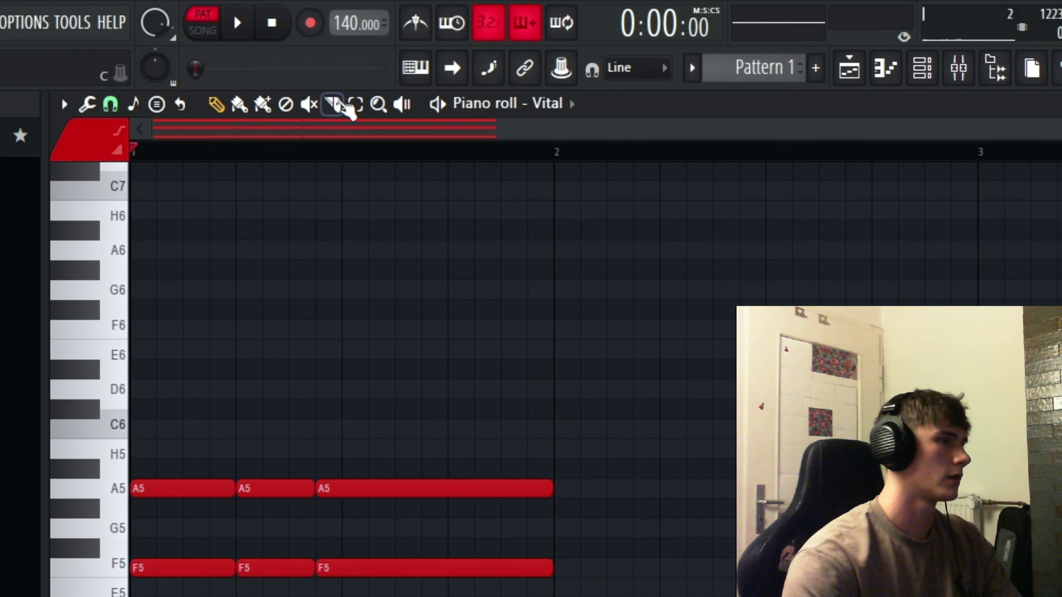
click(294, 54)
drag(520, 432, 192, 228)
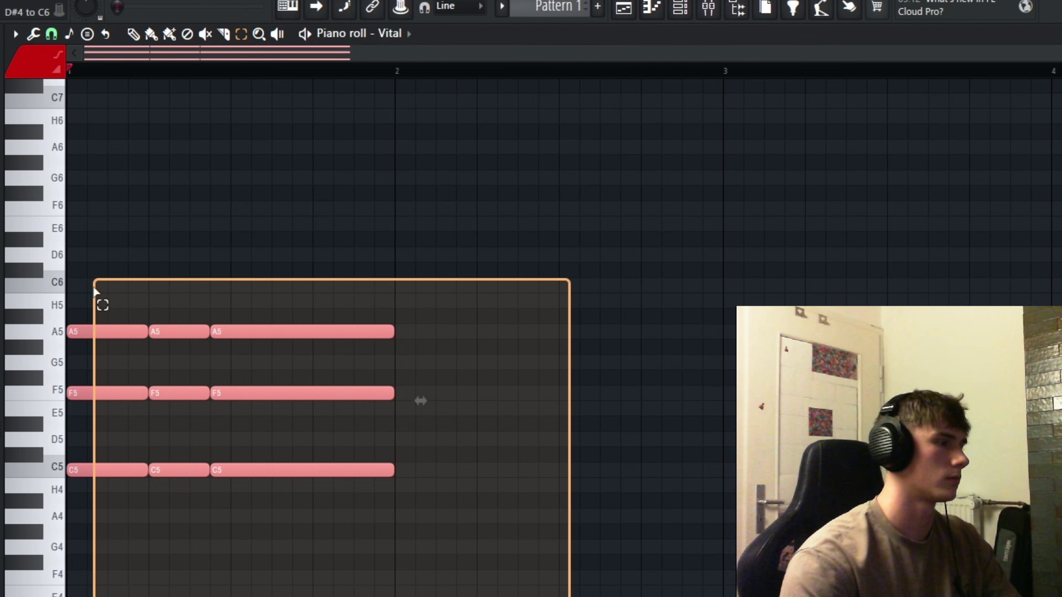
drag(95, 289, 96, 290)
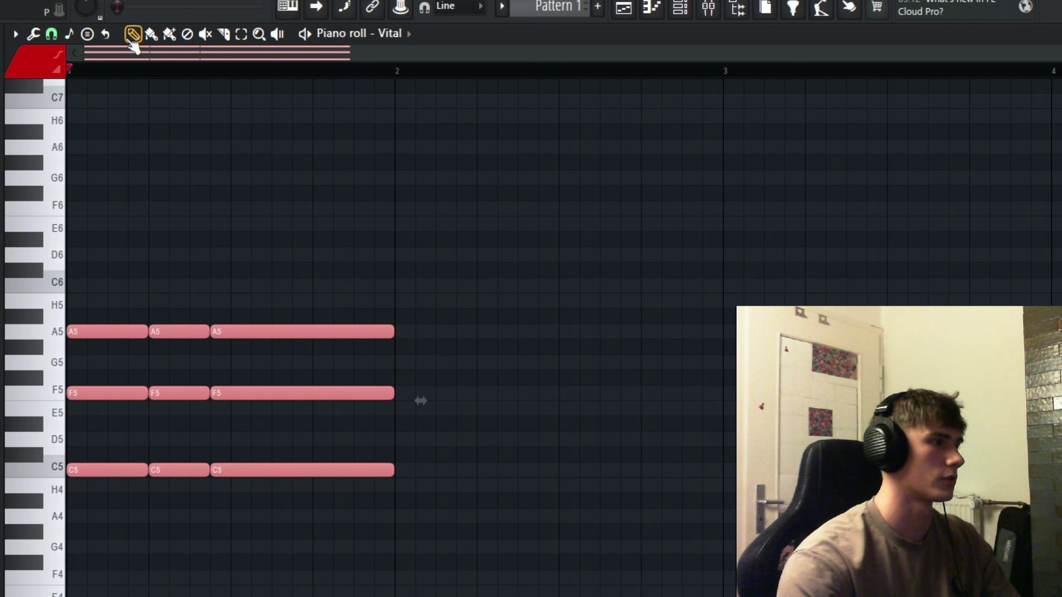
- Show the channel rack, undo the removal of Vital's notes, and try panning the Vital channel 74% right before recentring it
click(679, 9)
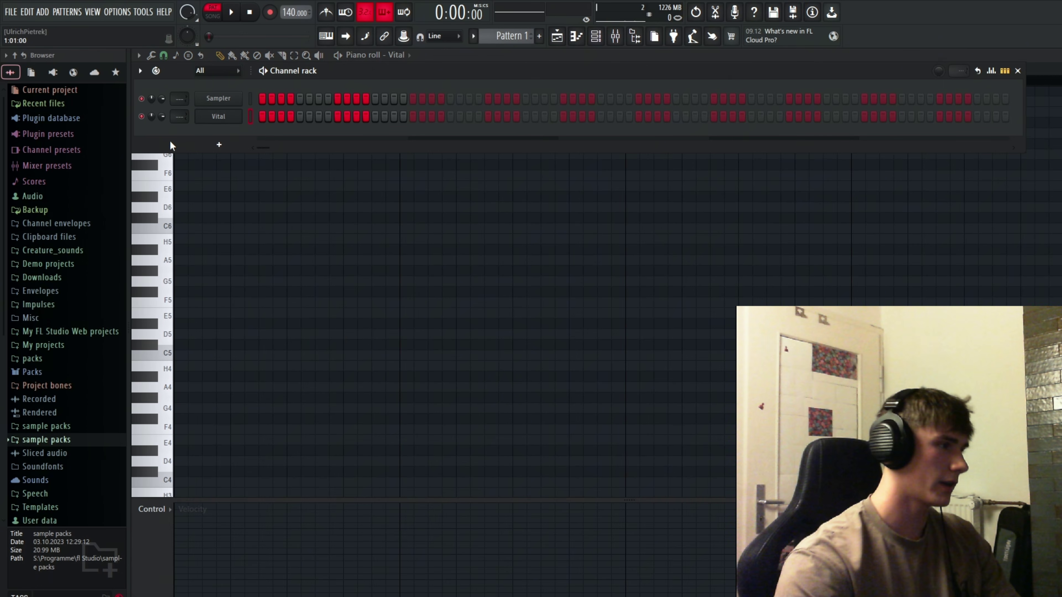
key(ctrl+z)
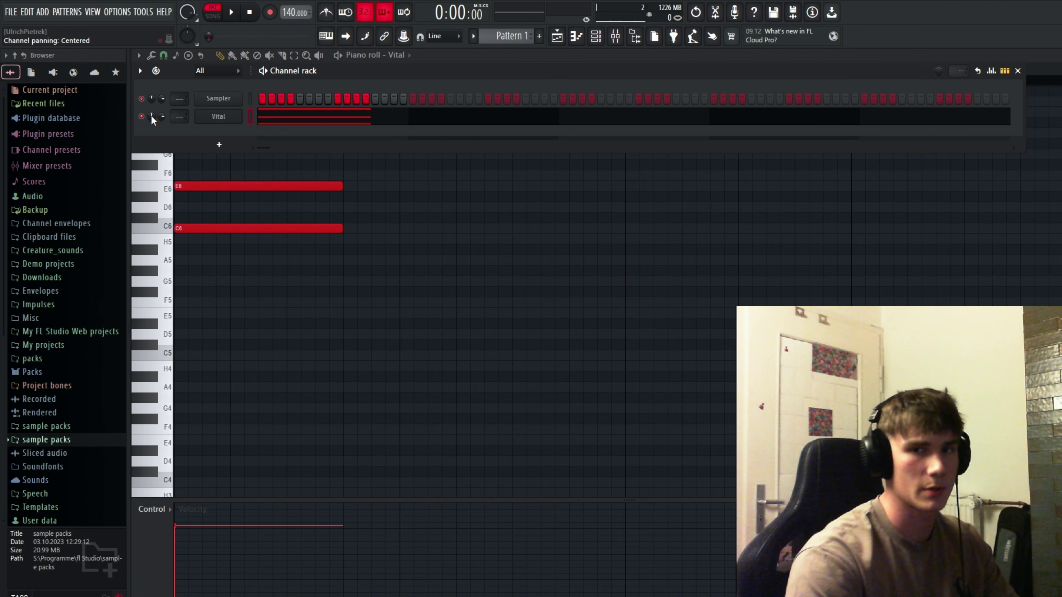
drag(151, 116, 152, 119)
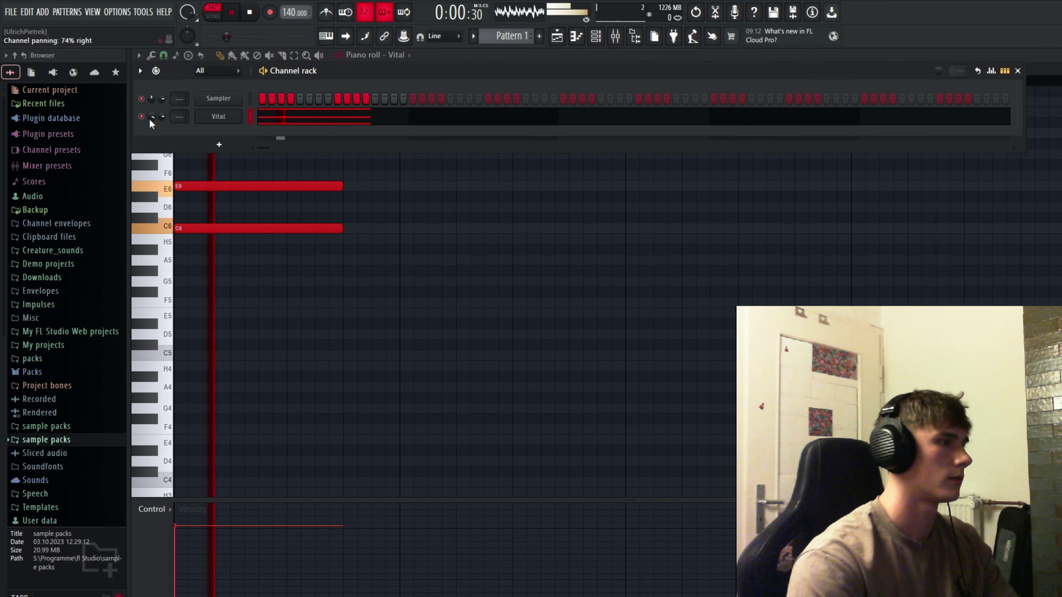
right_click(151, 119)
click(151, 121)
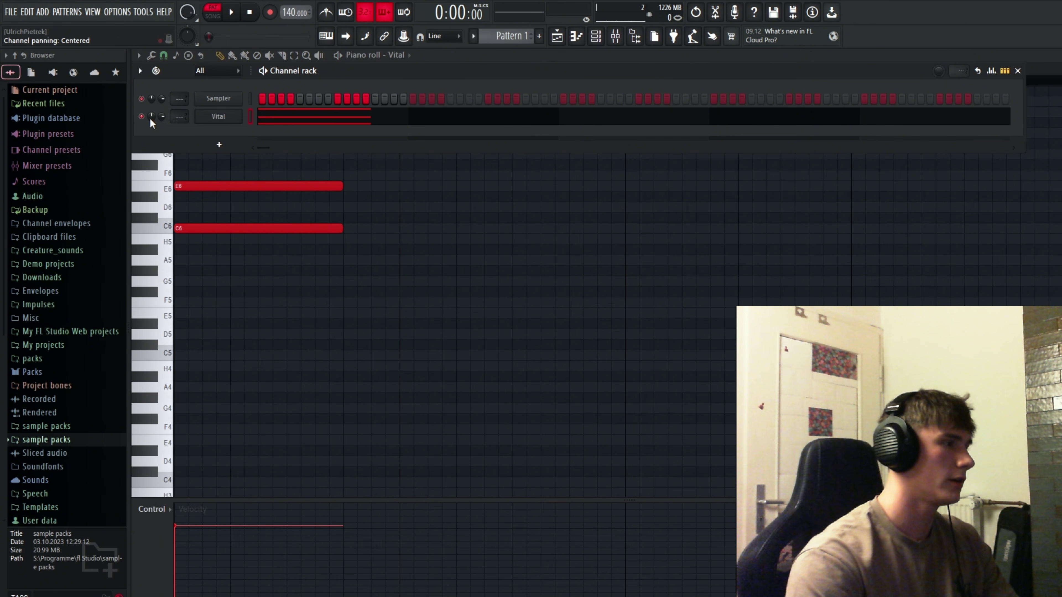
- Look briefly at the mixer, and audition the pattern while trying the Vital channel's panning and volume
key(F9)
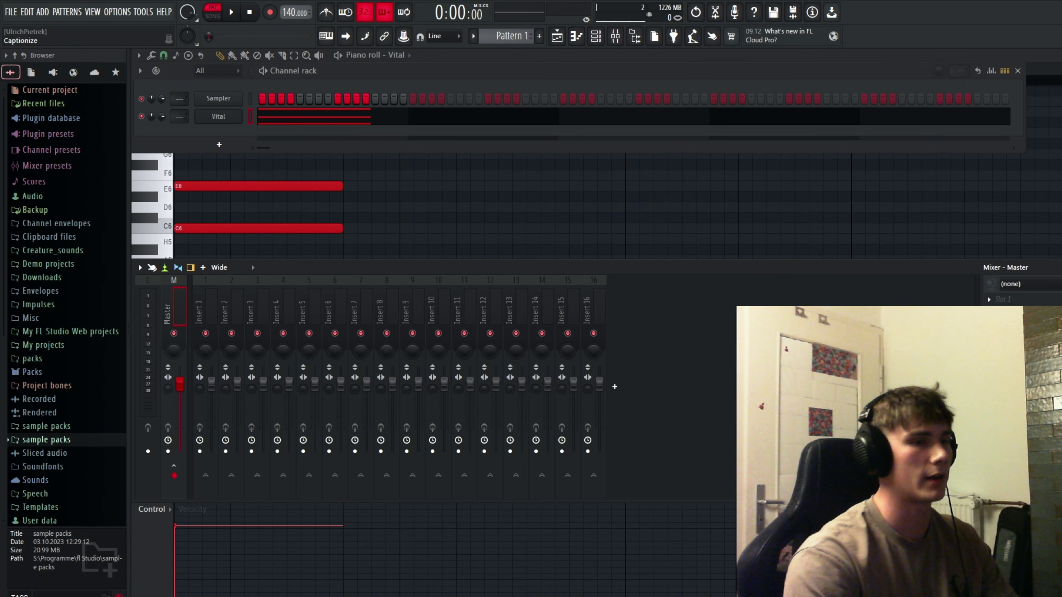
key(F9)
key(space)
key(space)
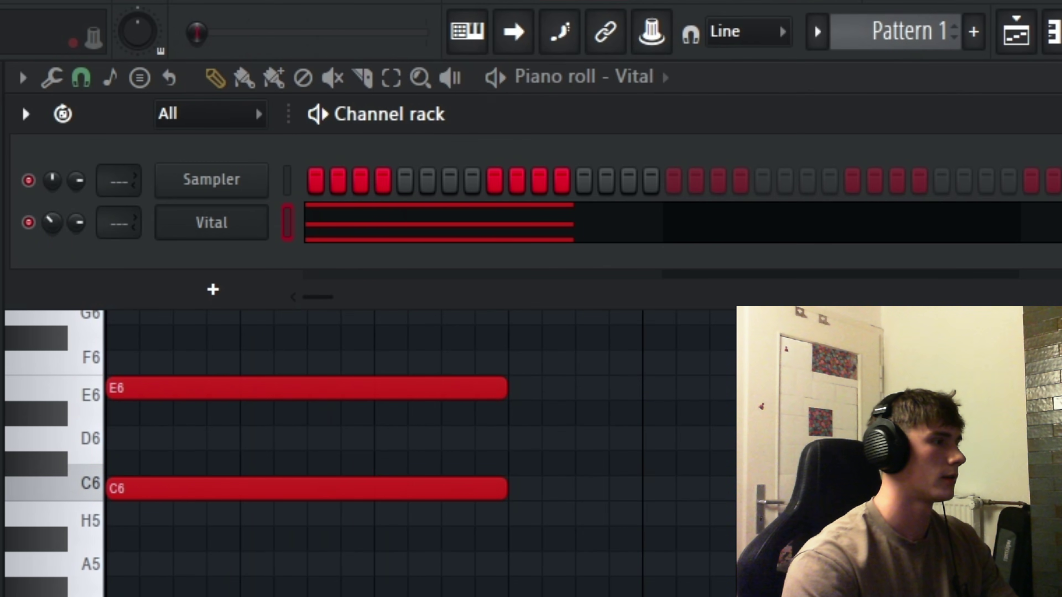
key(space)
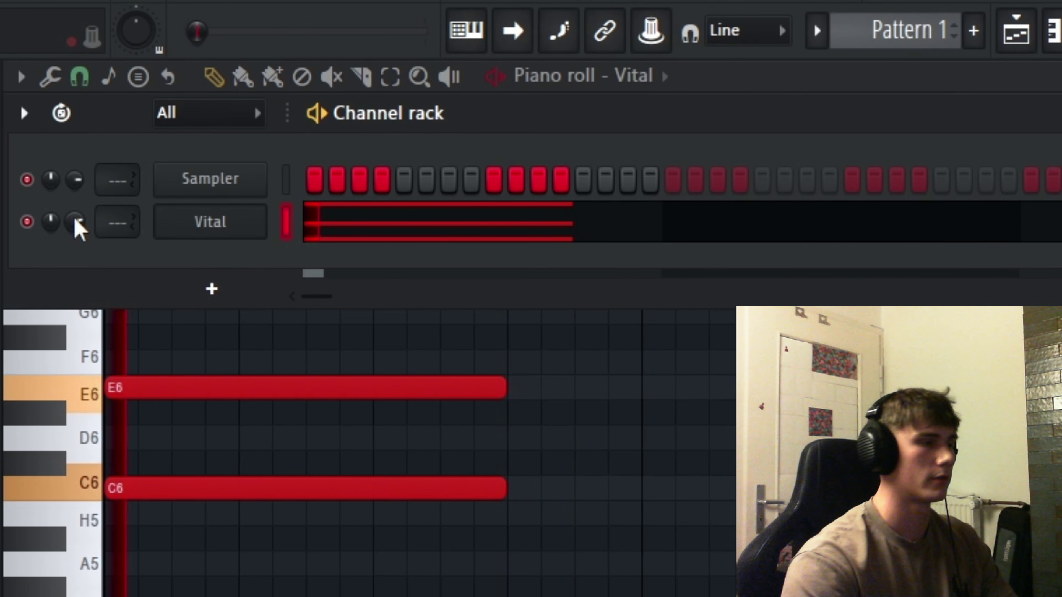
key(space)
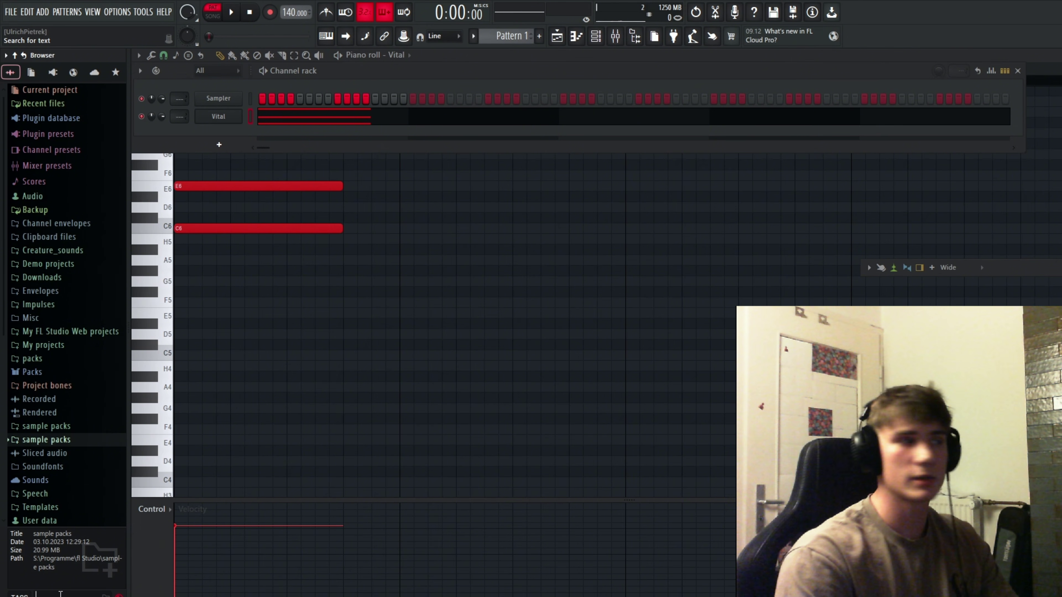
- Search the browser's samples for "kick" and add [ANTH] Kick (7) as a new channel in the channel rack
click(54, 439)
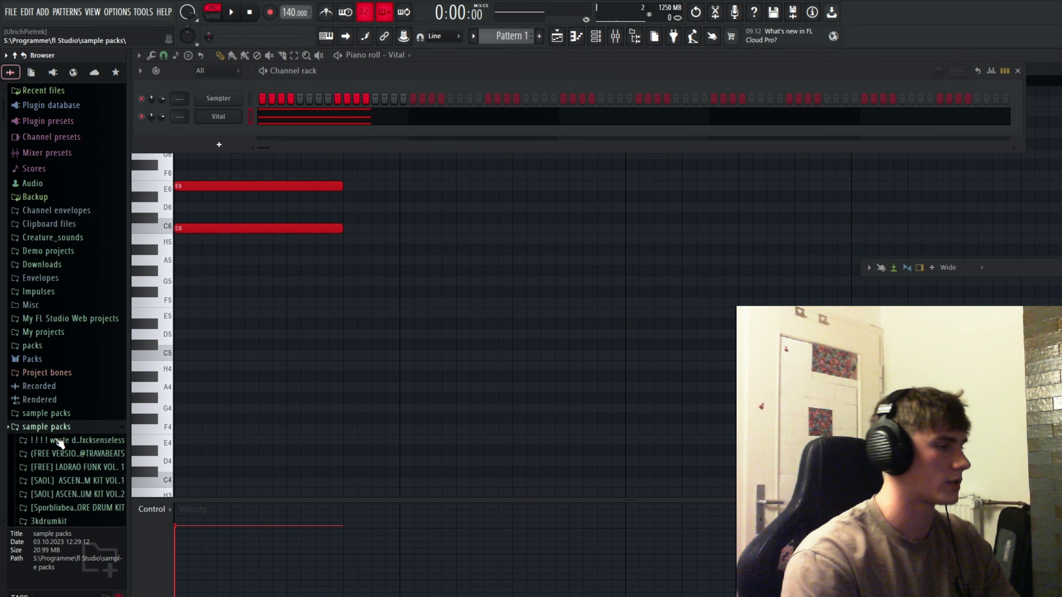
click(43, 292)
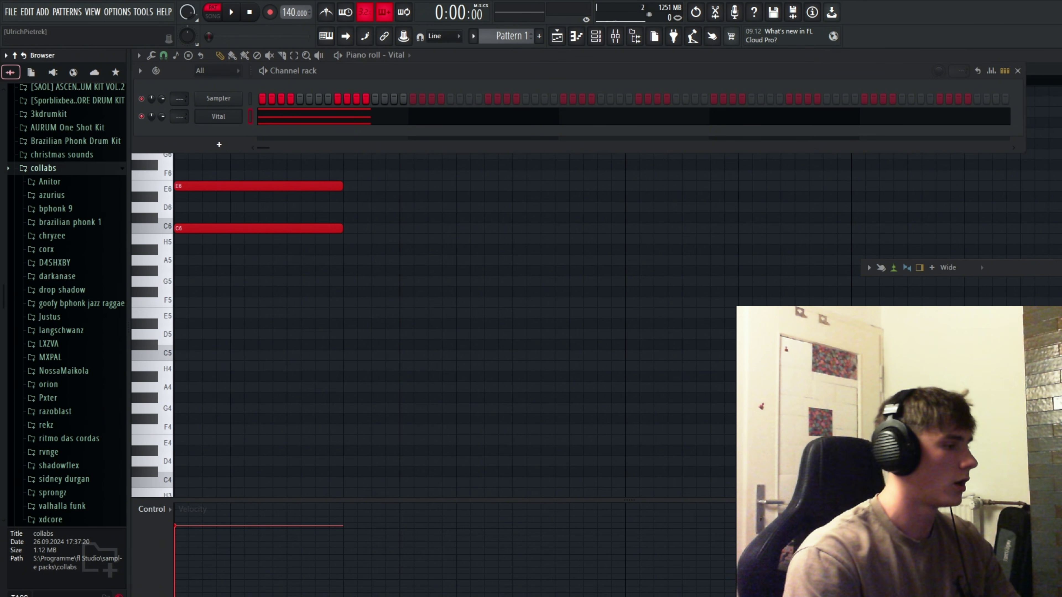
click(60, 594)
text(kick)
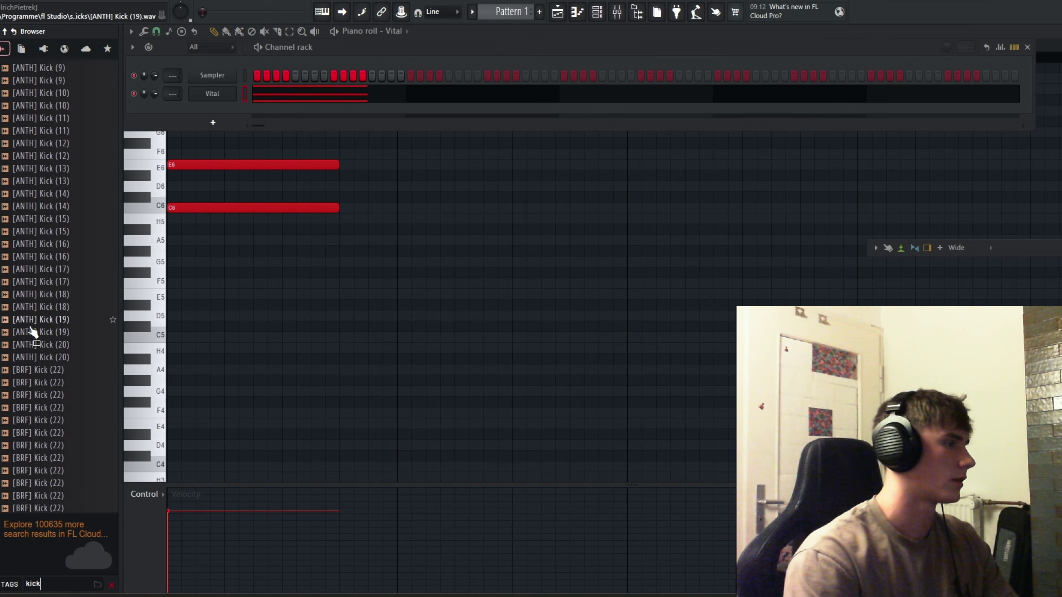
scroll(63, 272, up, 6)
click(55, 246)
drag(270, 183, 221, 107)
- Place three [ANTH] Kick (7) clips in a row on Track 4 of the playlist in bar 3
key(F5)
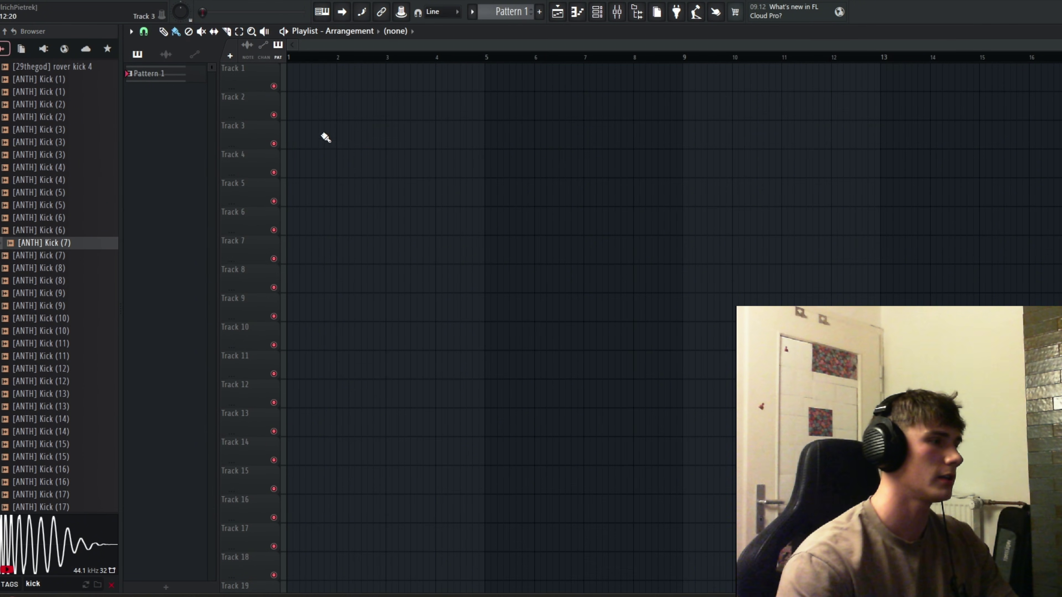
drag(46, 241, 402, 175)
scroll(397, 189, up, 5)
click(422, 168)
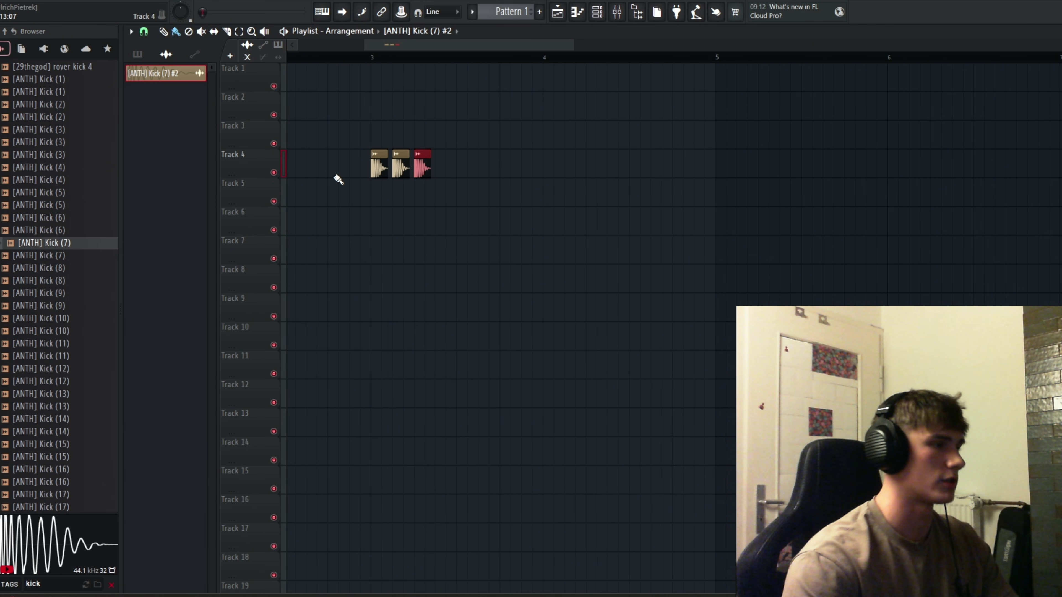
- Add [N3] D3LTA - SAMPLE 29 as a channel and enter step patterns for the kick and sample channels
key(F6)
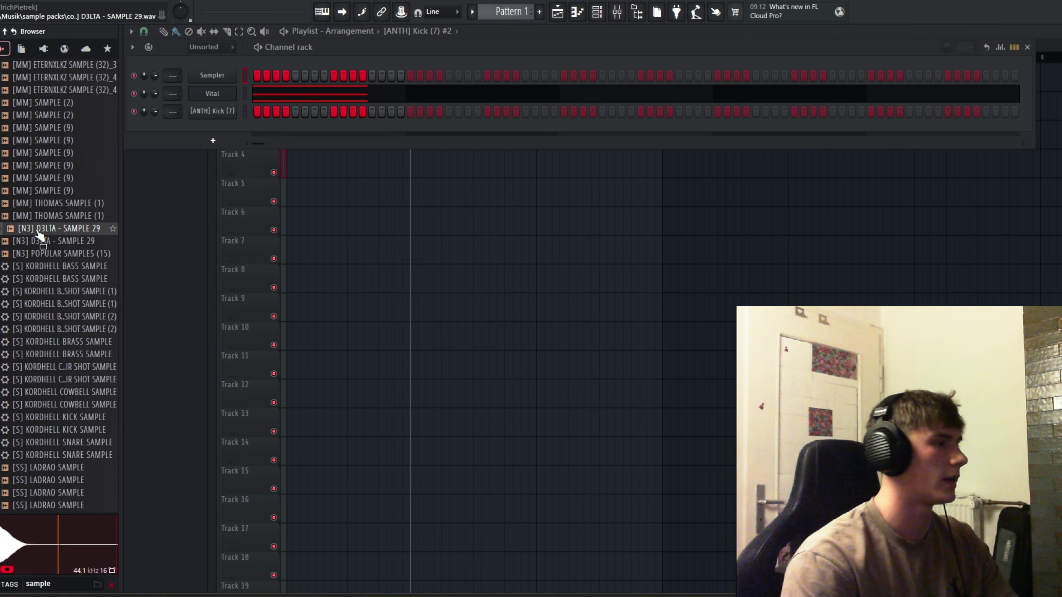
drag(40, 229, 224, 128)
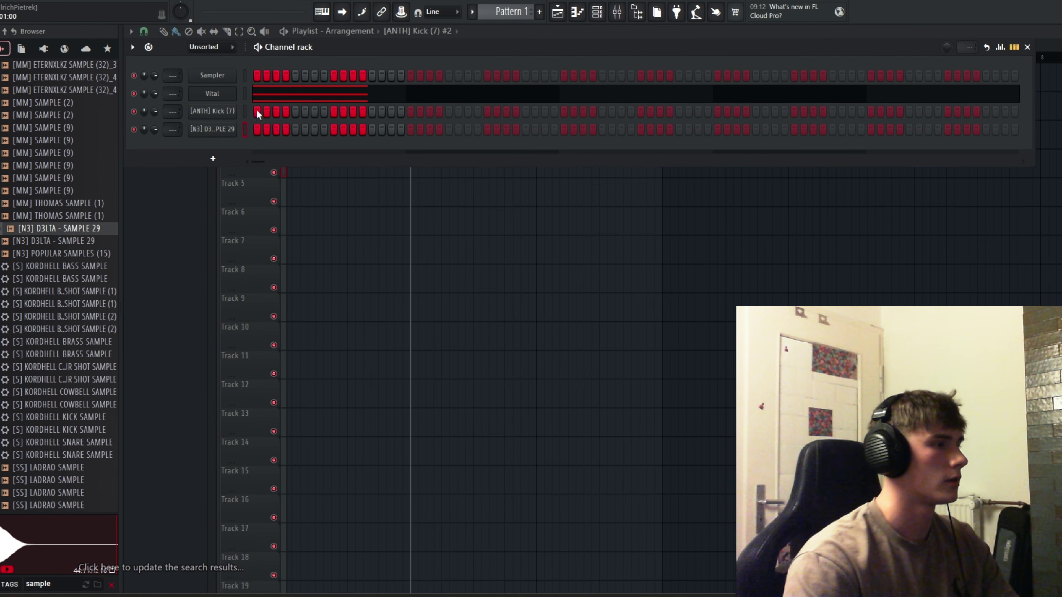
drag(458, 112, 449, 113)
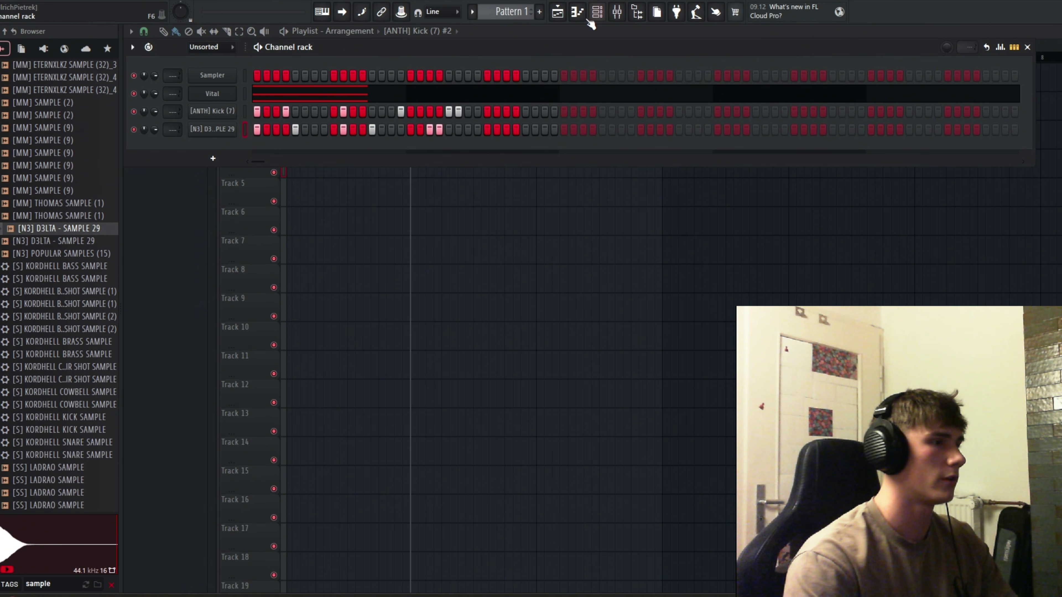
- Compare the D3LTA sample's hits in the piano roll and channel rack, and play back Pattern 1 in pattern mode
click(576, 12)
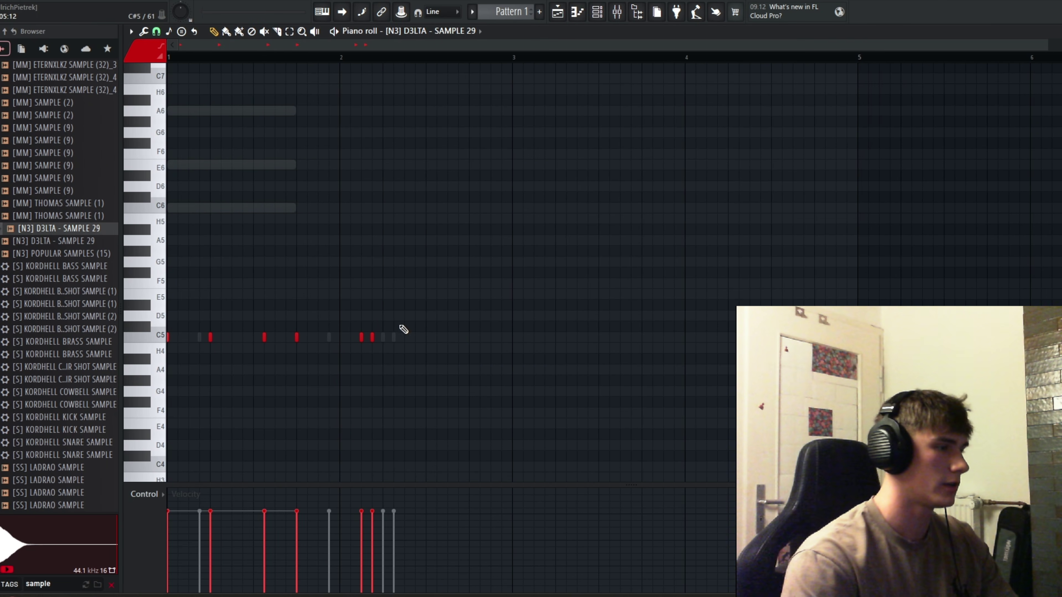
key(F6)
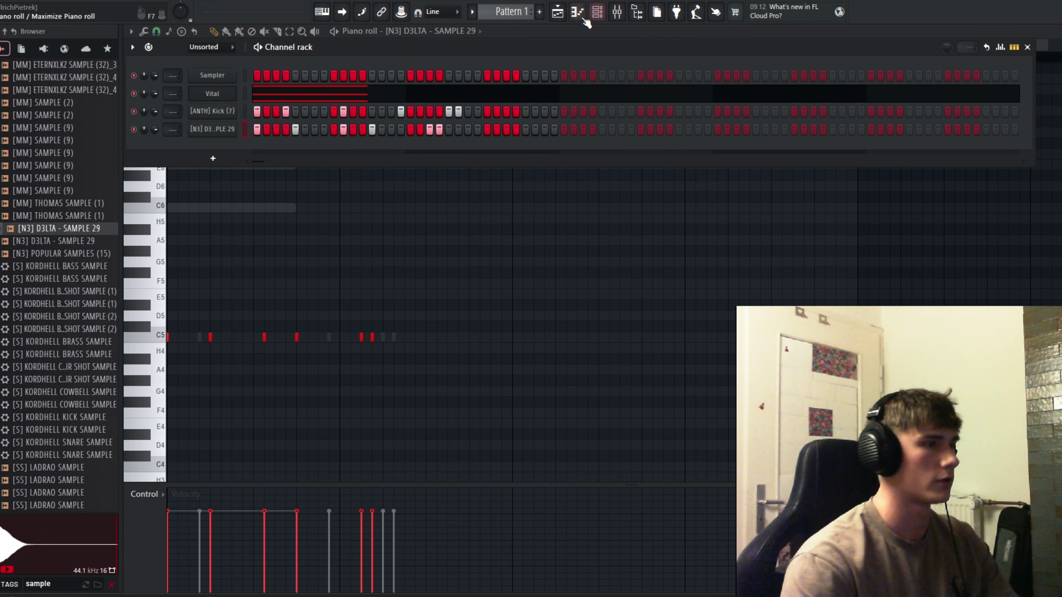
key(F6)
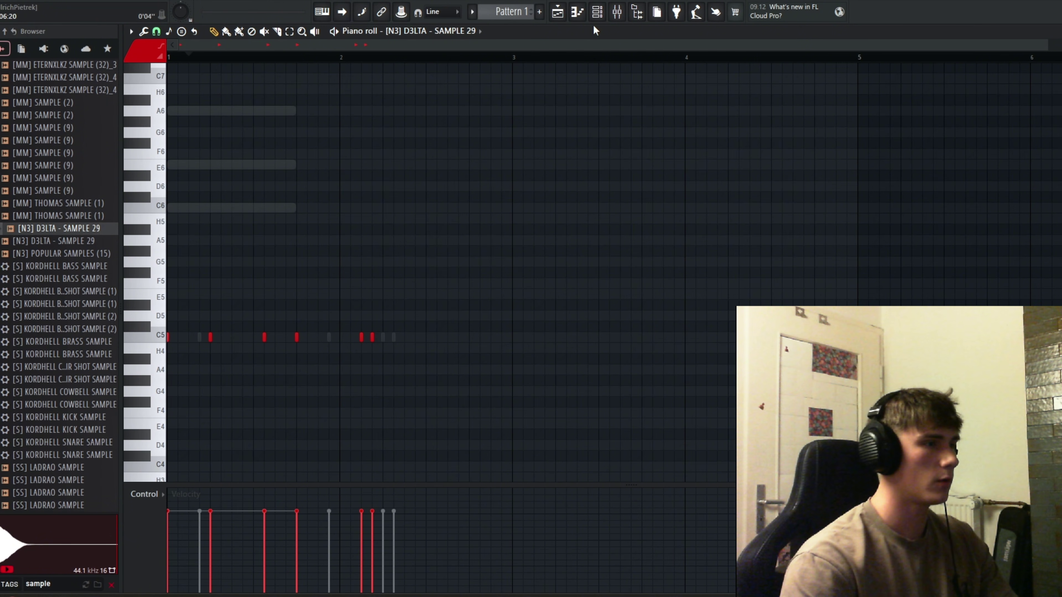
key(F6)
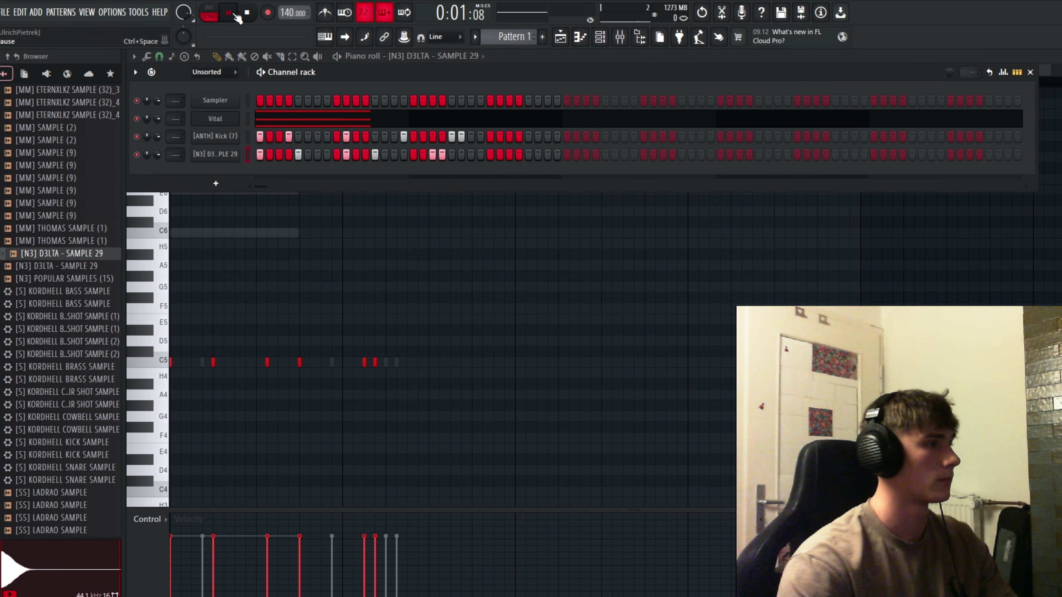
click(235, 15)
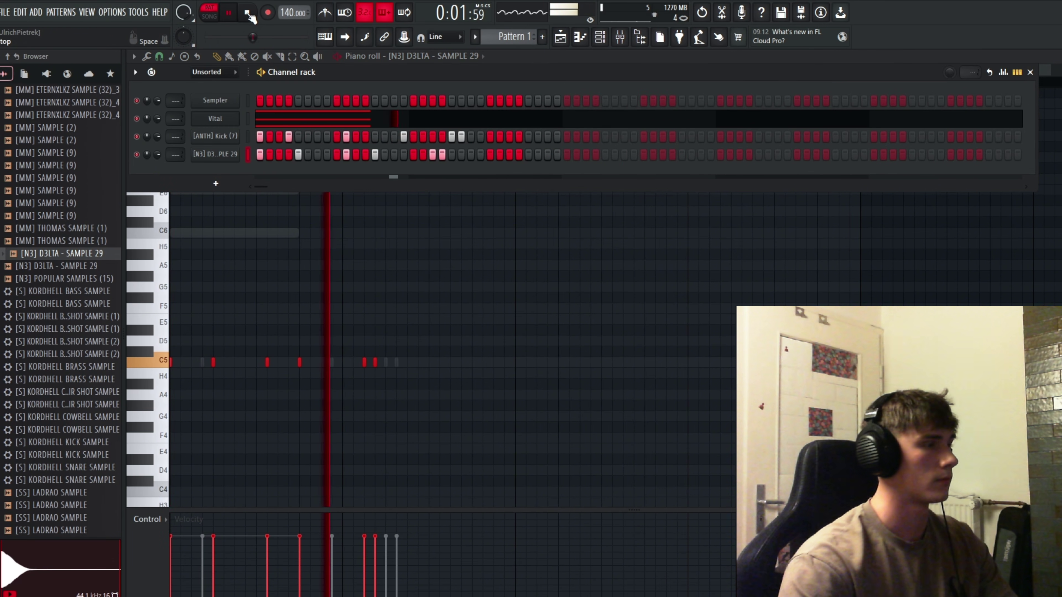
click(247, 12)
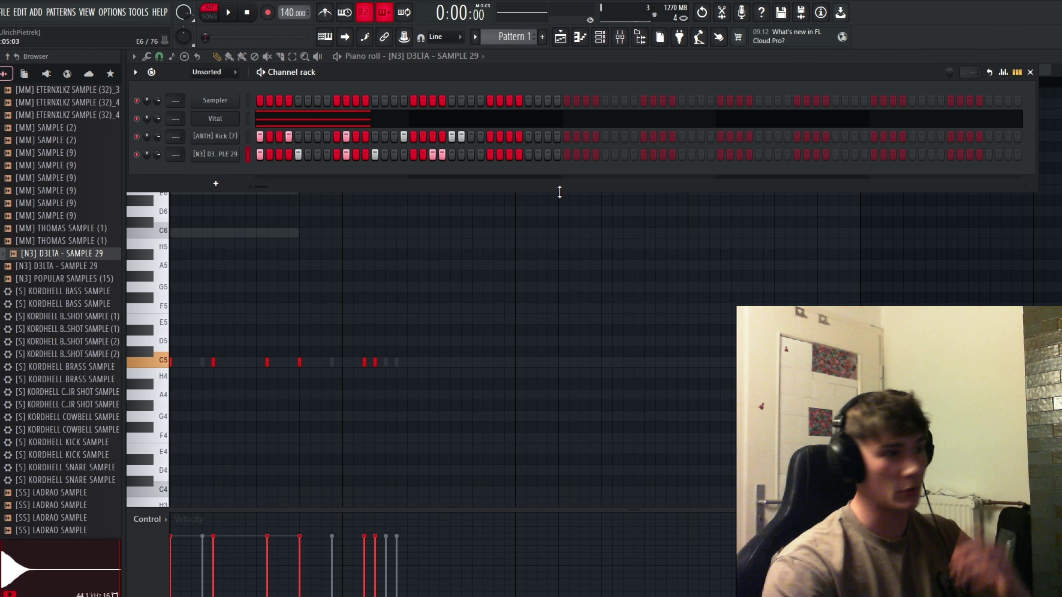
- Place Pattern 1 on Track 1 of the playlist, starting at bar 1
click(561, 38)
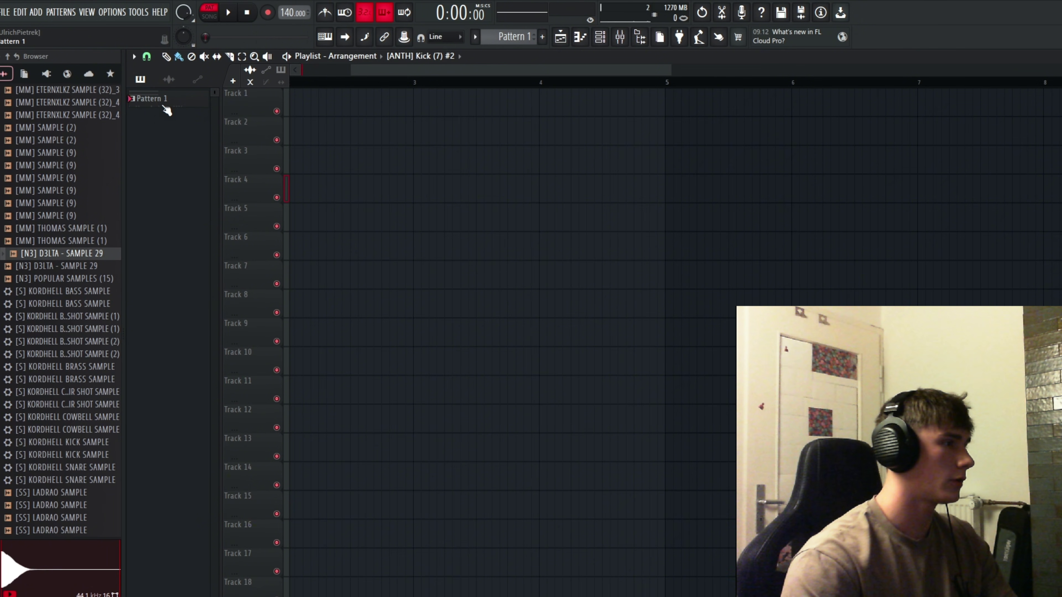
click(156, 106)
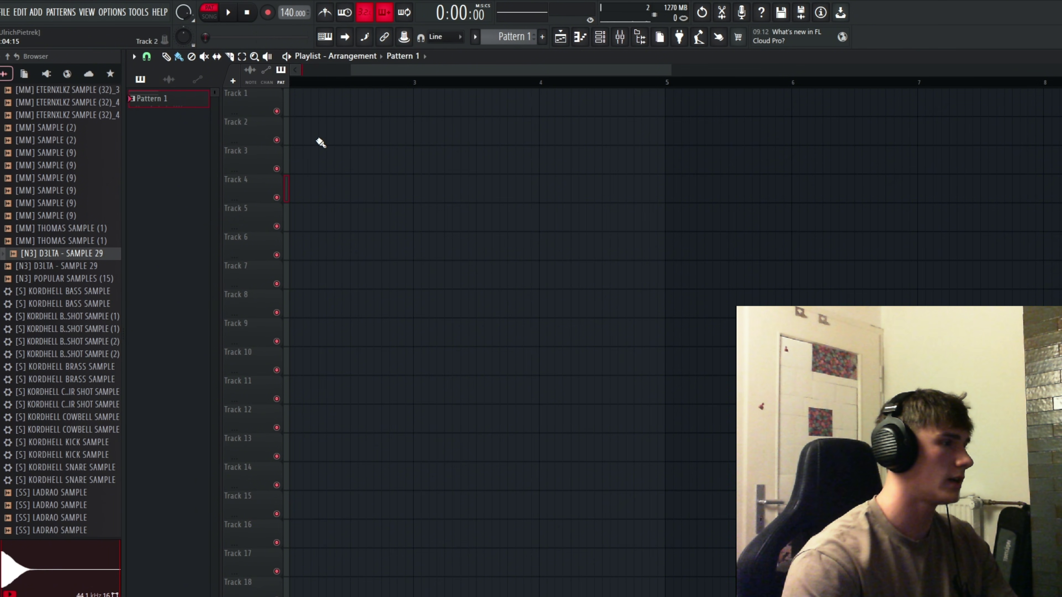
drag(330, 105, 295, 98)
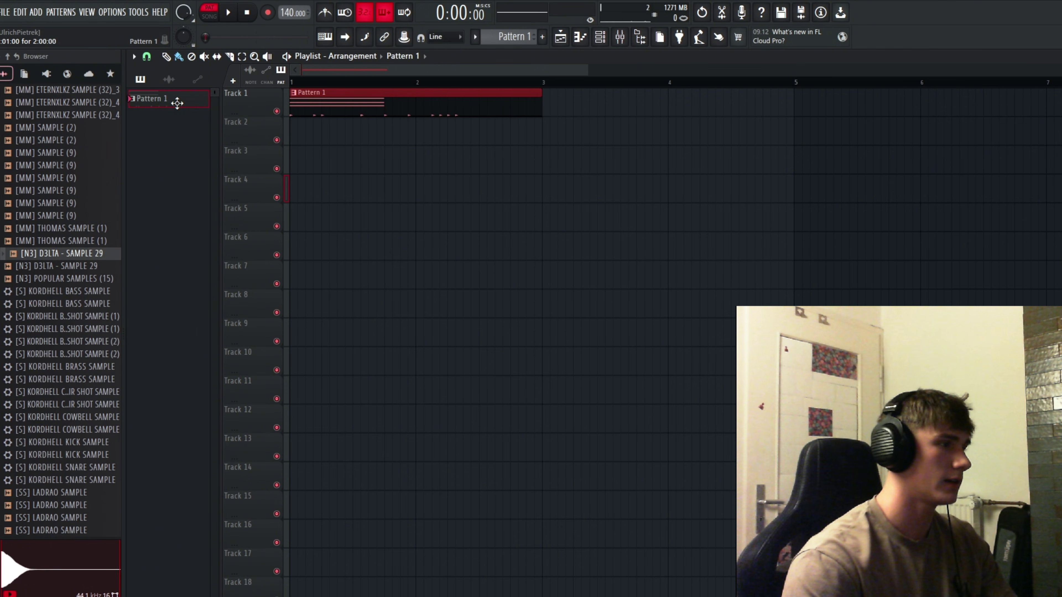
- Play the arrangement from its start in song mode, stop it, and bring back the channel rack
key(l)
key(space)
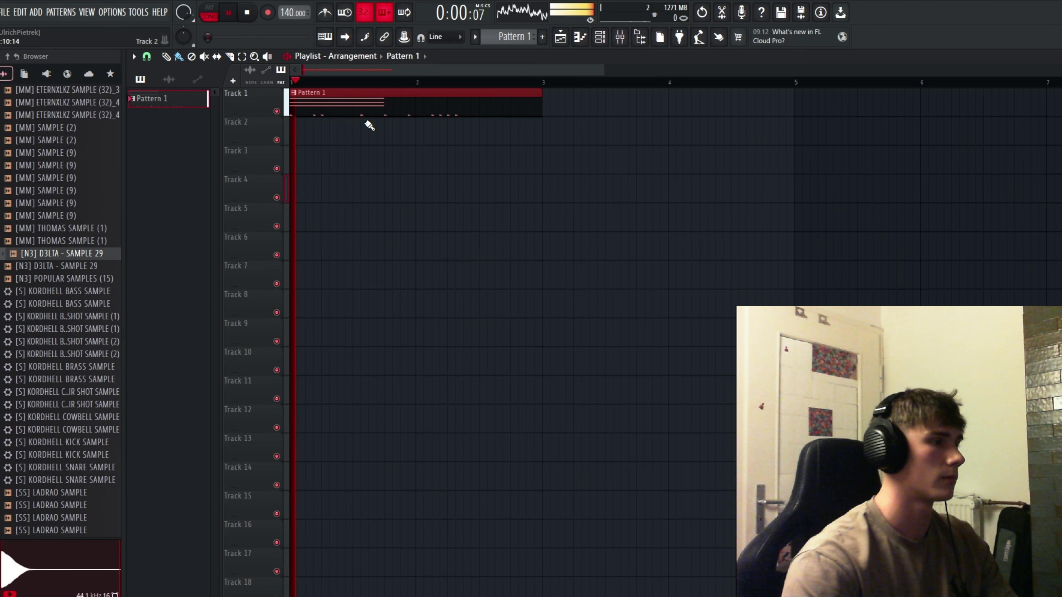
key(space)
click(599, 37)
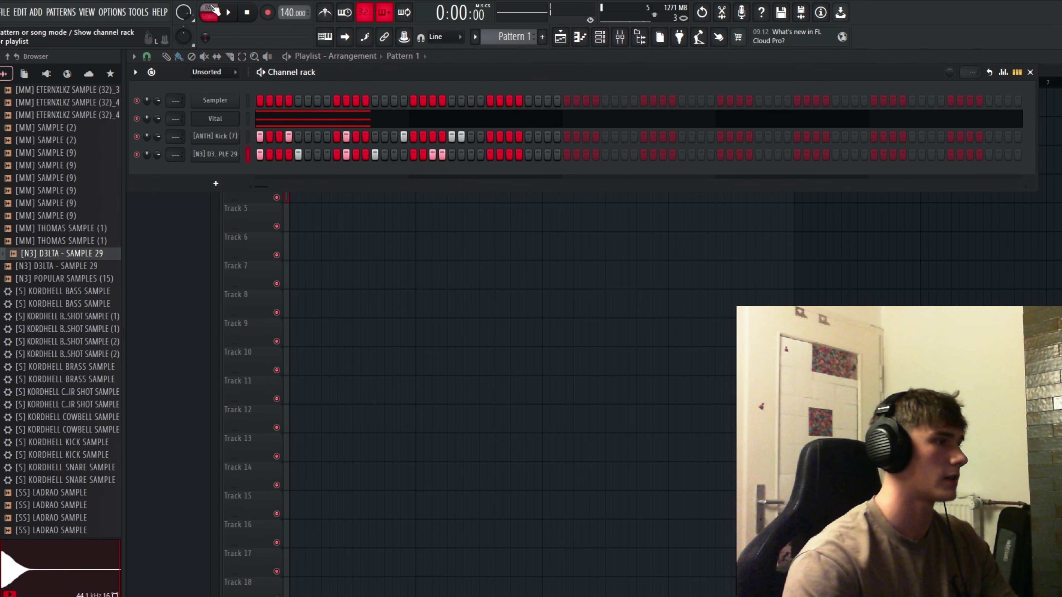
- Play back Pattern 1 briefly, hide the channel rack, and split Pattern 1 by channel into separate patterns
key(space)
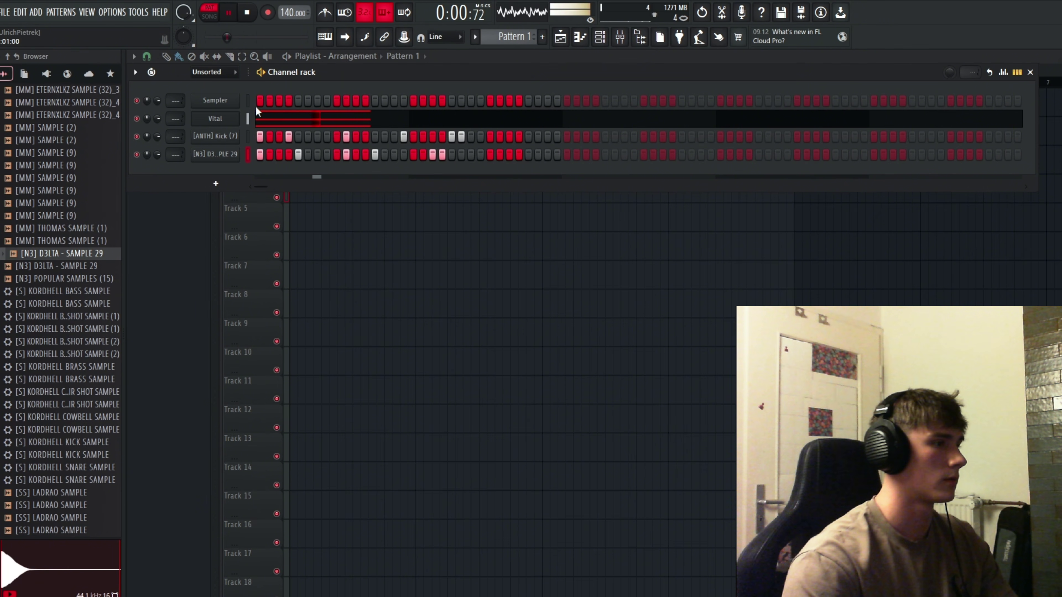
key(space)
key(F6)
scroll(310, 123, down, 2)
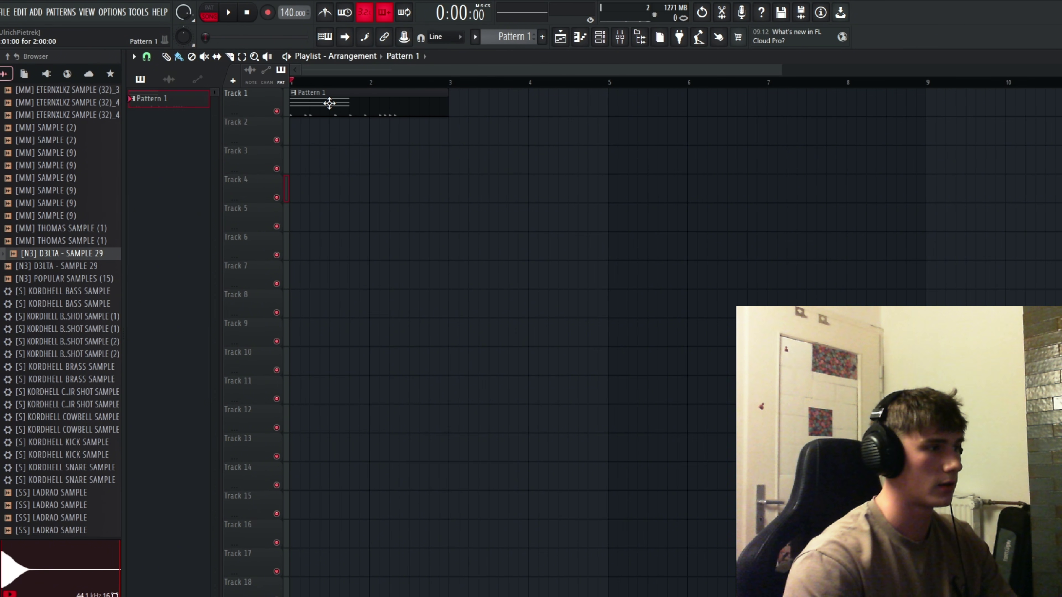
right_click(161, 102)
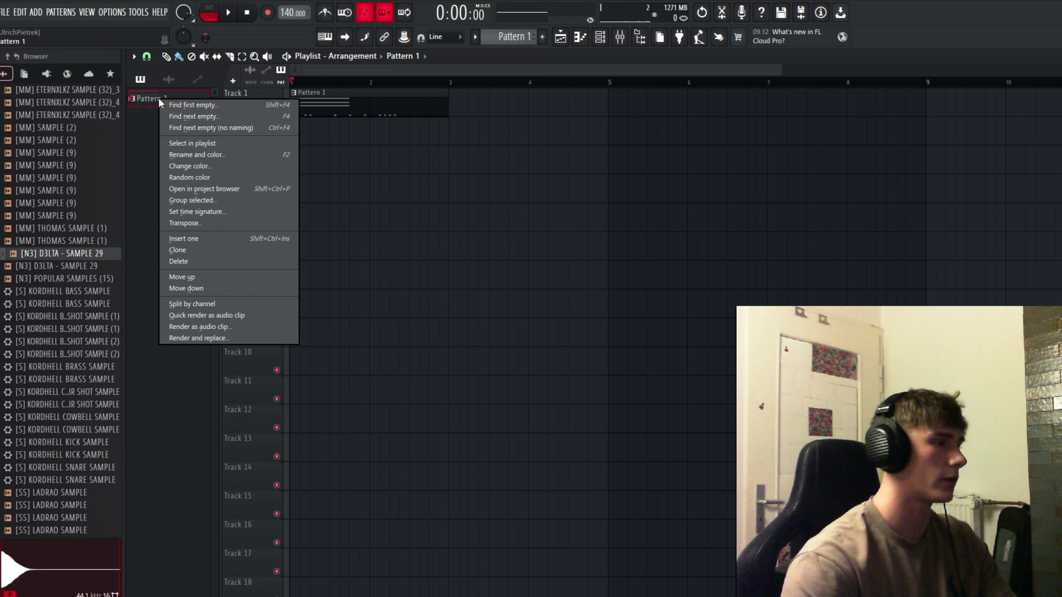
click(202, 303)
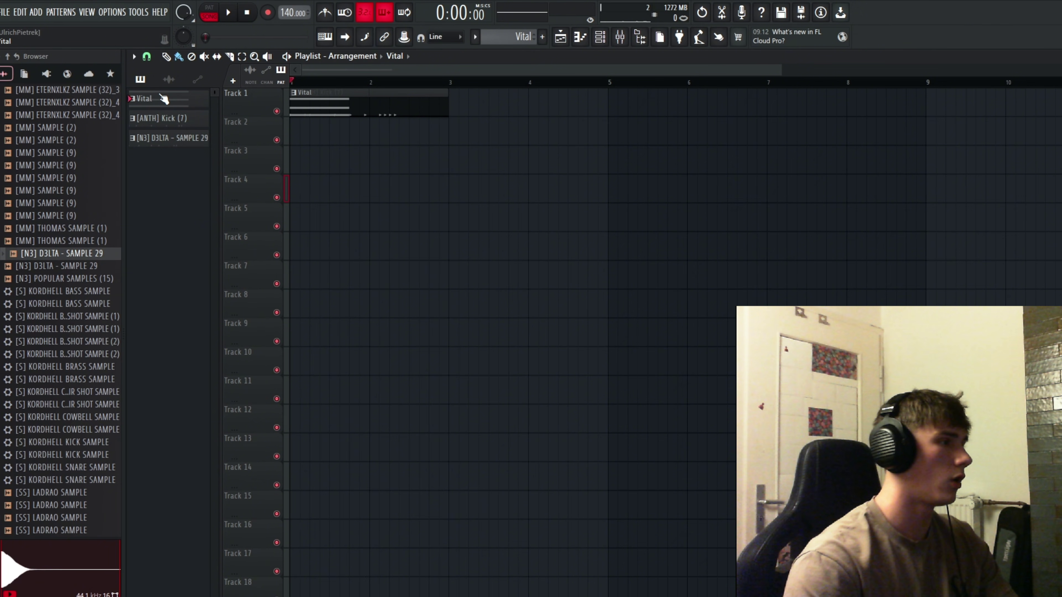
- Lay out the one-bar Vital, kick and D3LTA clips on Tracks 1 to 3, and move the kick clip about one bar earlier
drag(155, 119, 313, 101)
right_click(332, 102)
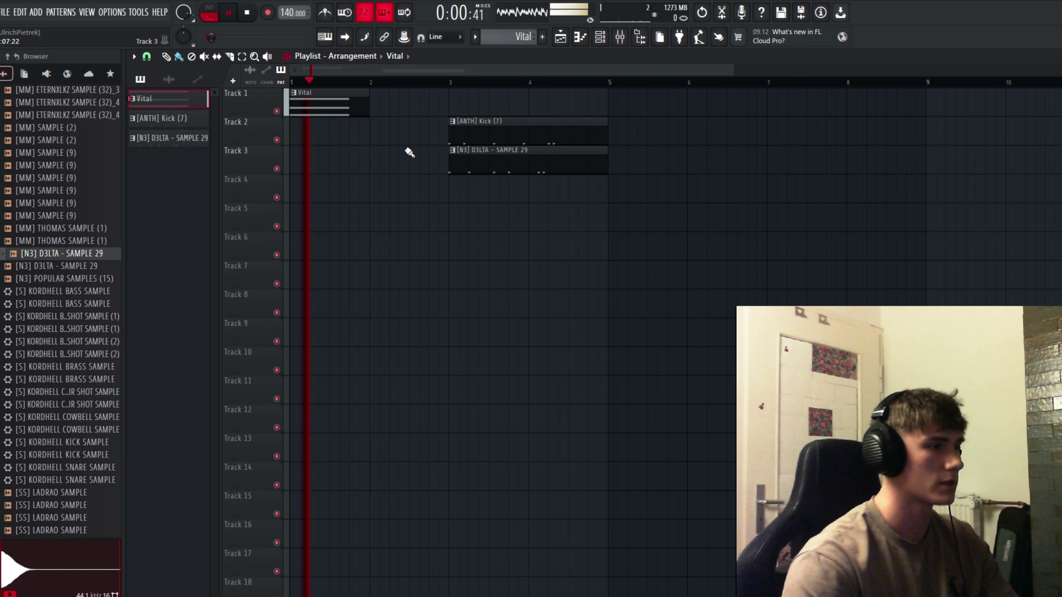
drag(479, 131, 396, 135)
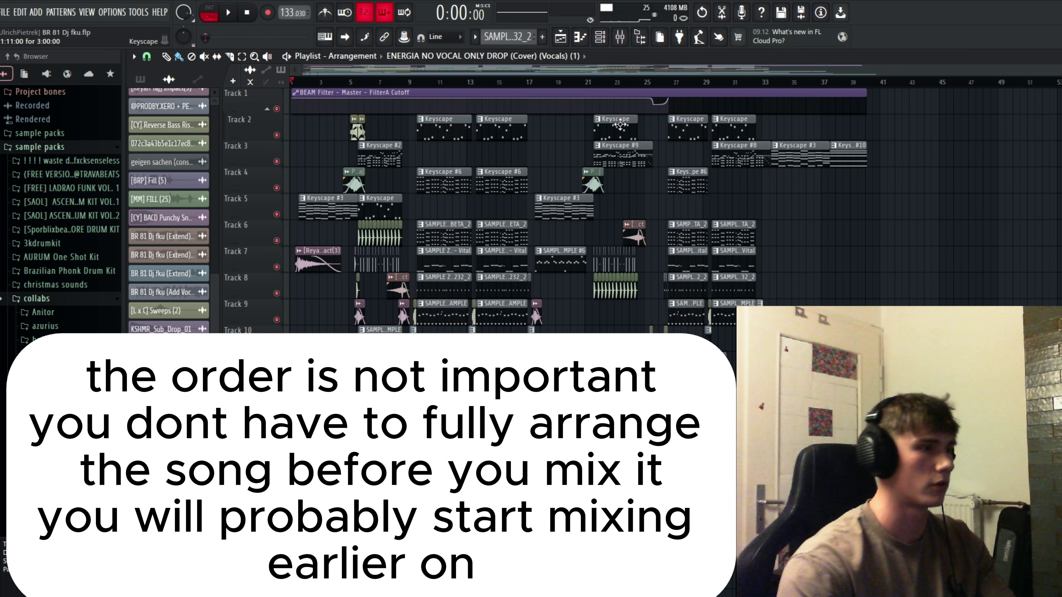
- In the BR 81 Dj fku project, place the playhead just after bar 9, solo Track 2, and audition its Keyscape clips
click(415, 80)
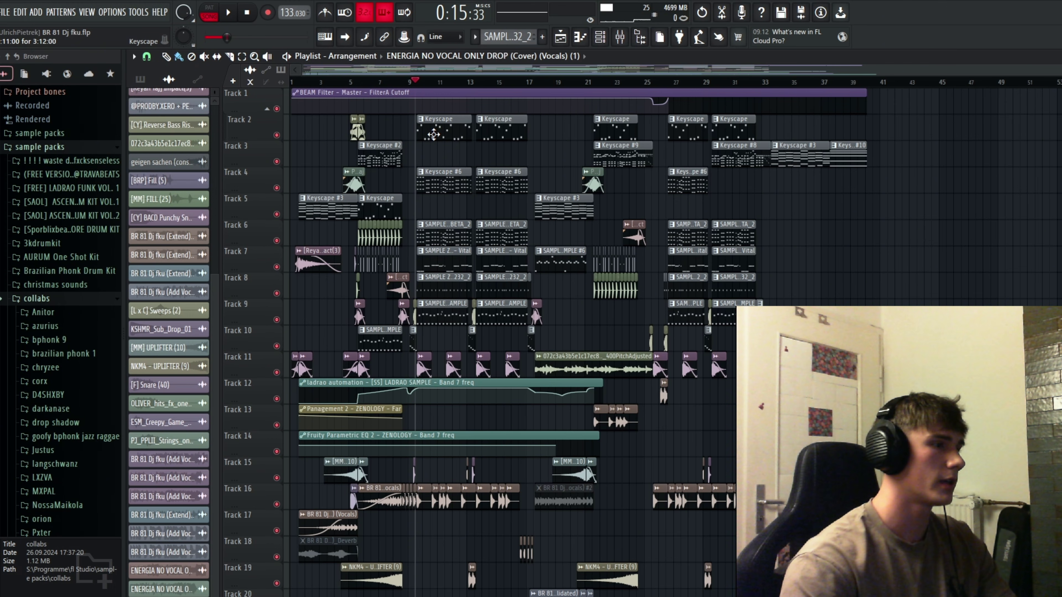
click(433, 134)
right_click(276, 134)
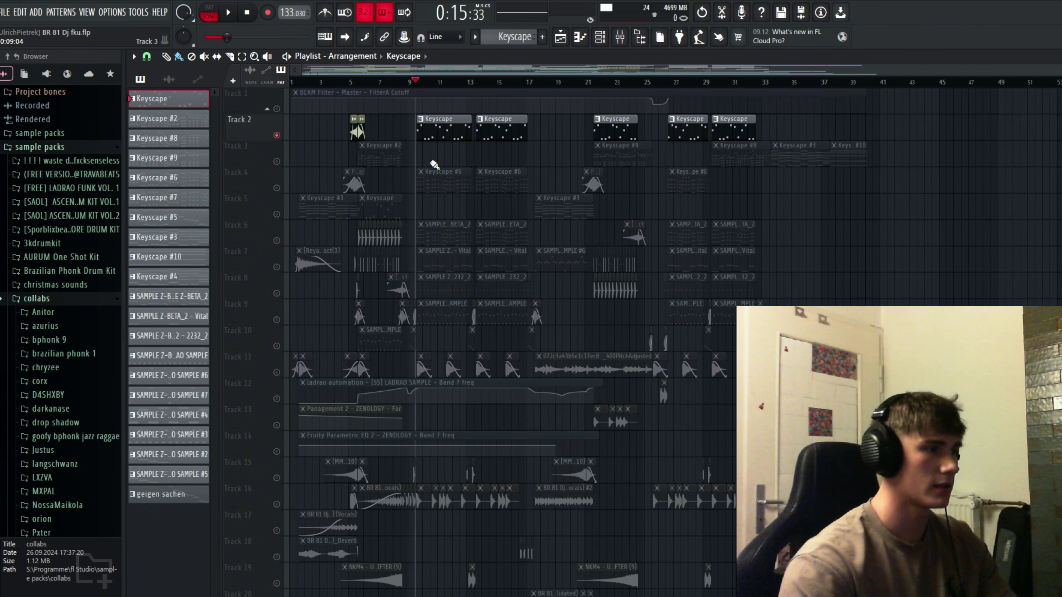
key(space)
key(space)
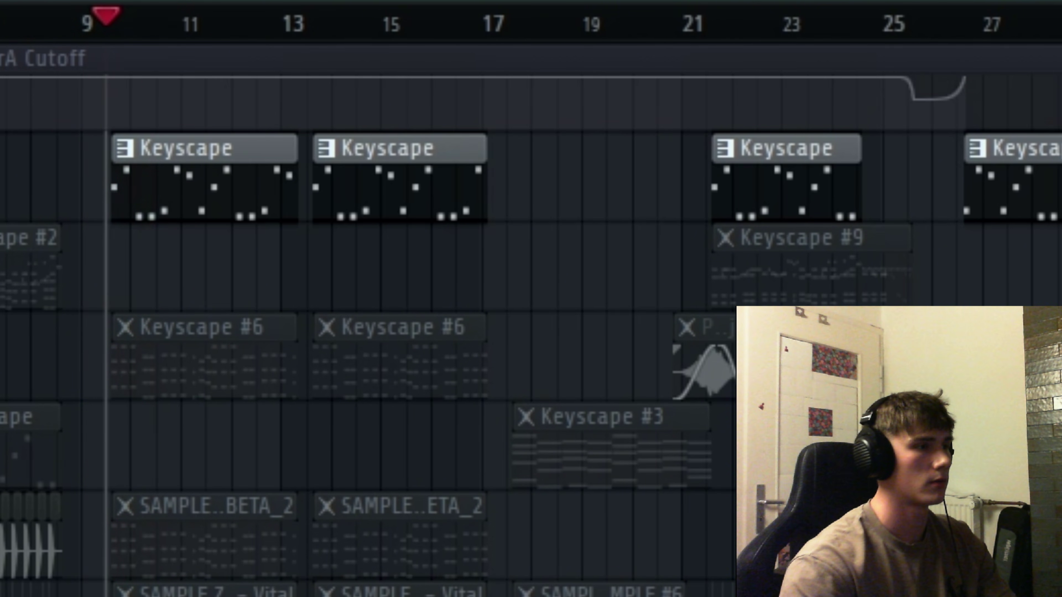
- Show the channel rack and mixer, clear the Keyscape channel's mixer routing, and assign it to mixer track 6
click(749, 66)
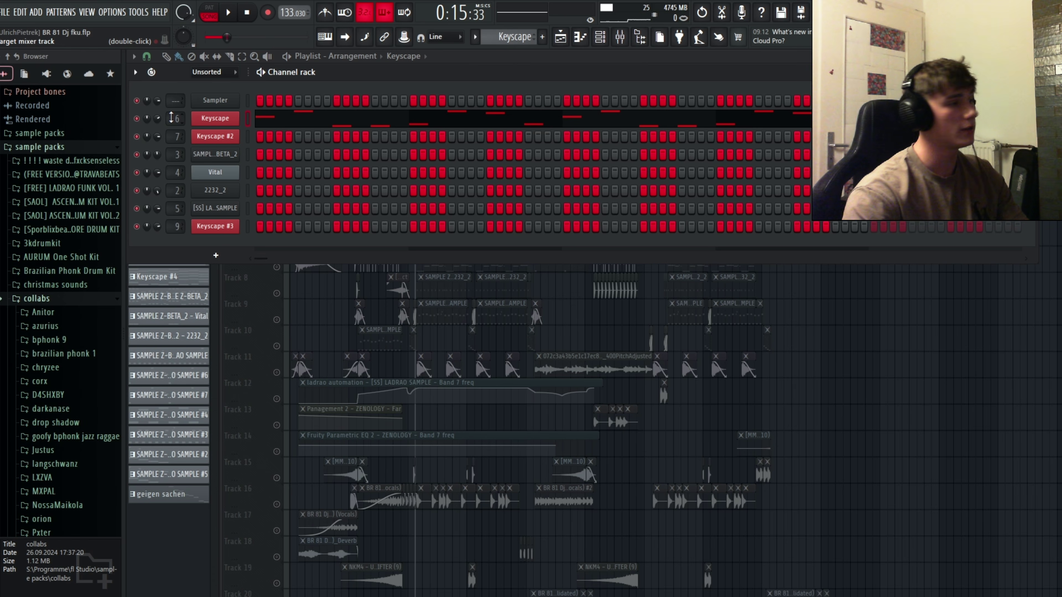
scroll(142, 118, down, 6)
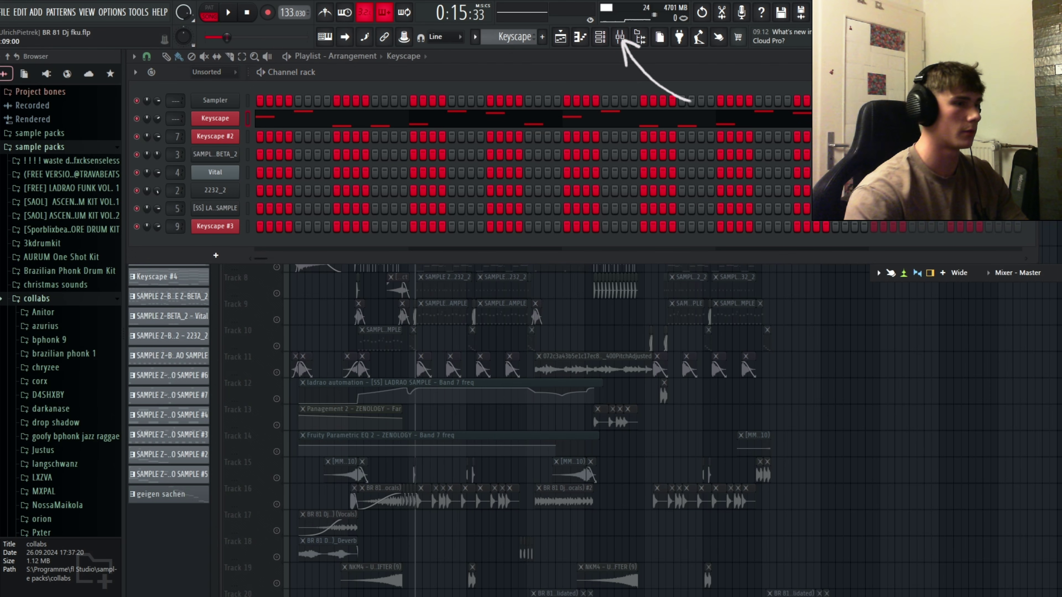
click(620, 37)
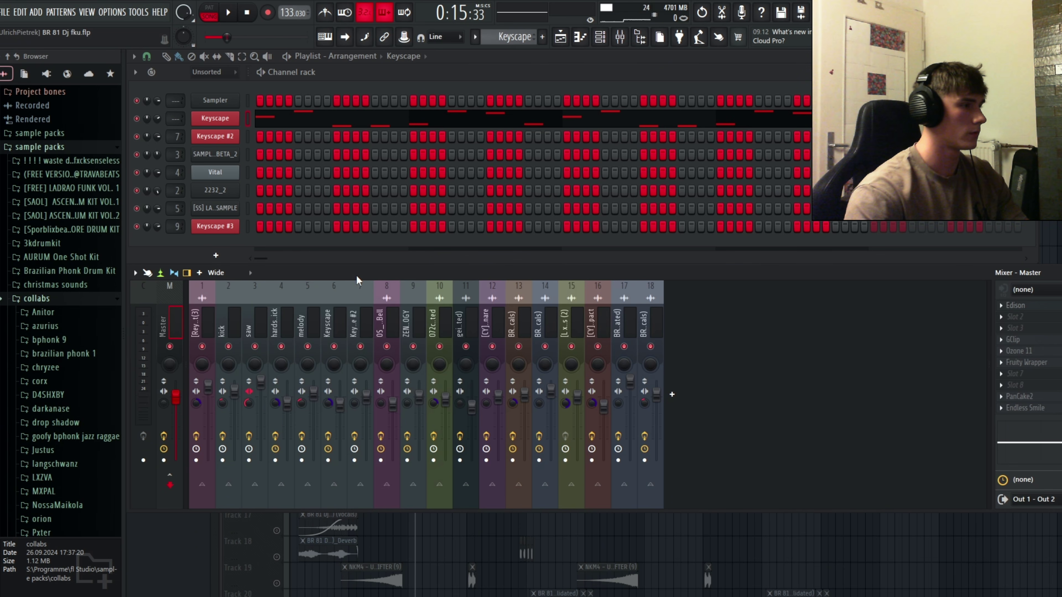
drag(356, 275, 350, 296)
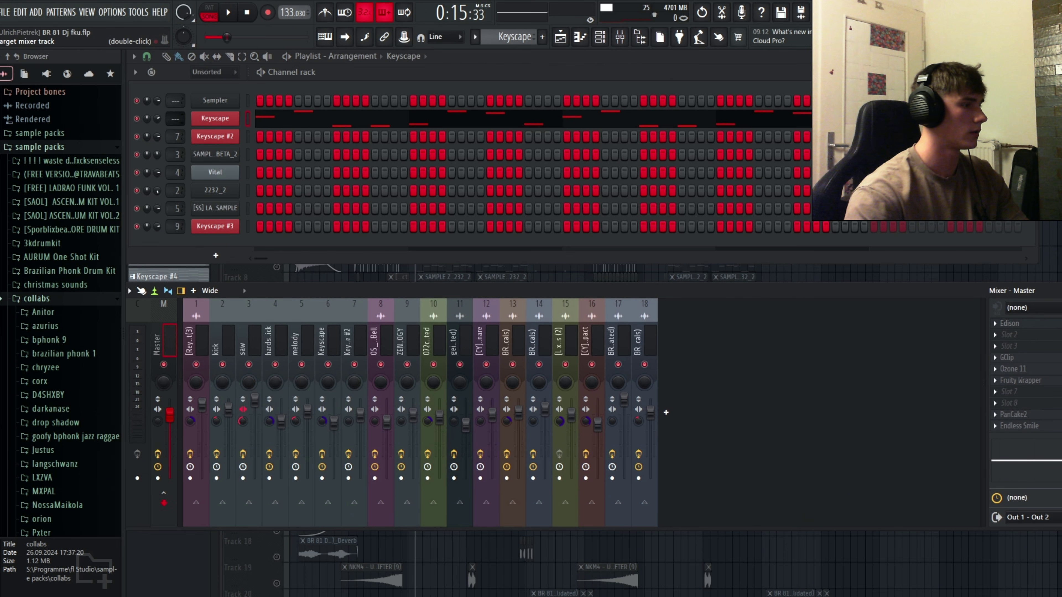
scroll(175, 118, up, 4)
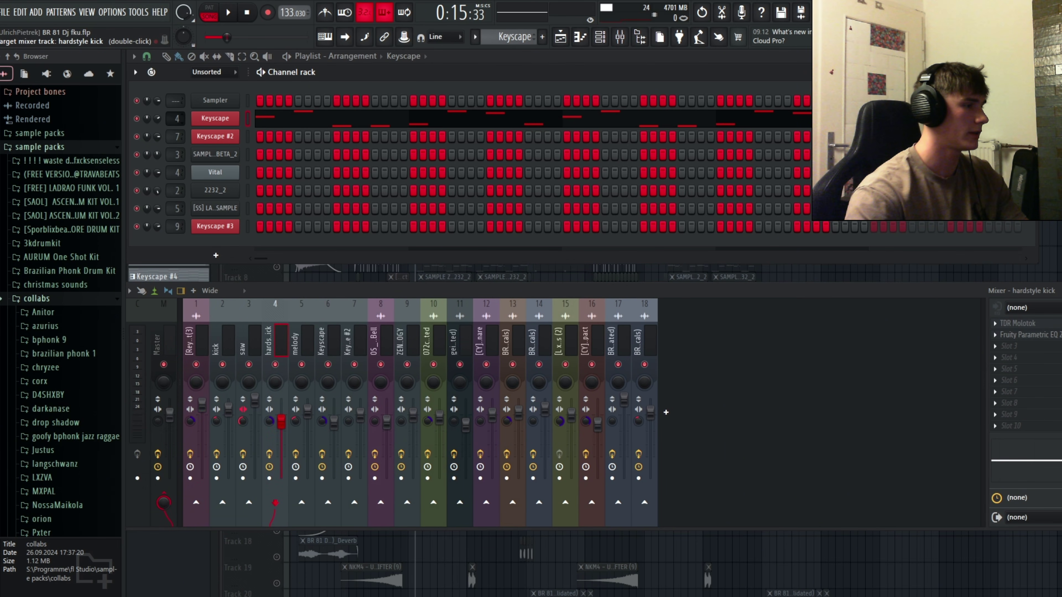
scroll(175, 119, up, 2)
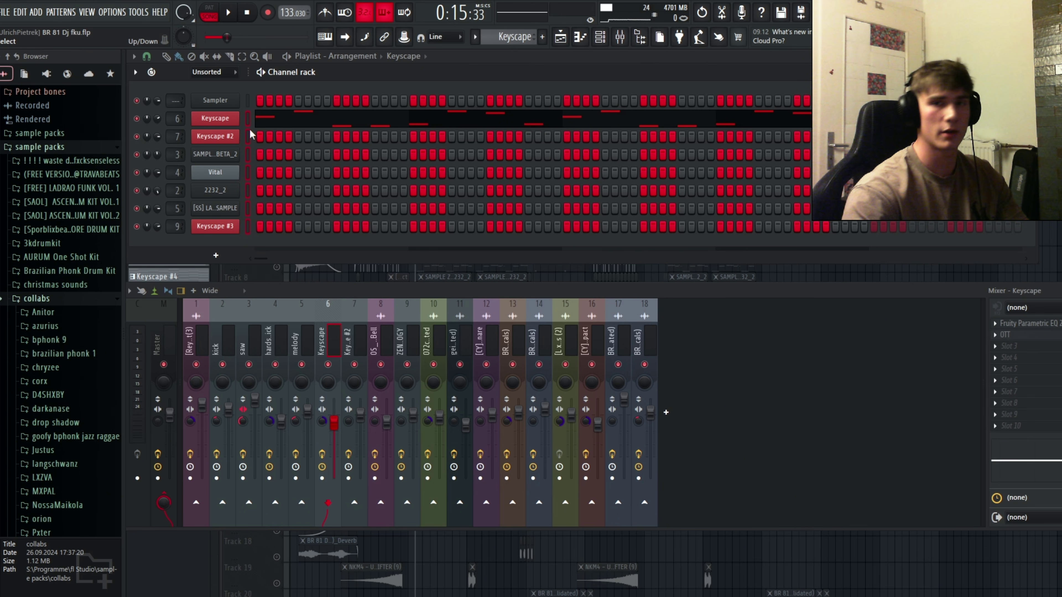
- Try routing the rack's instrument channels to new mixer tracks 19 to 25, and undo the routing
key(ctrl+l)
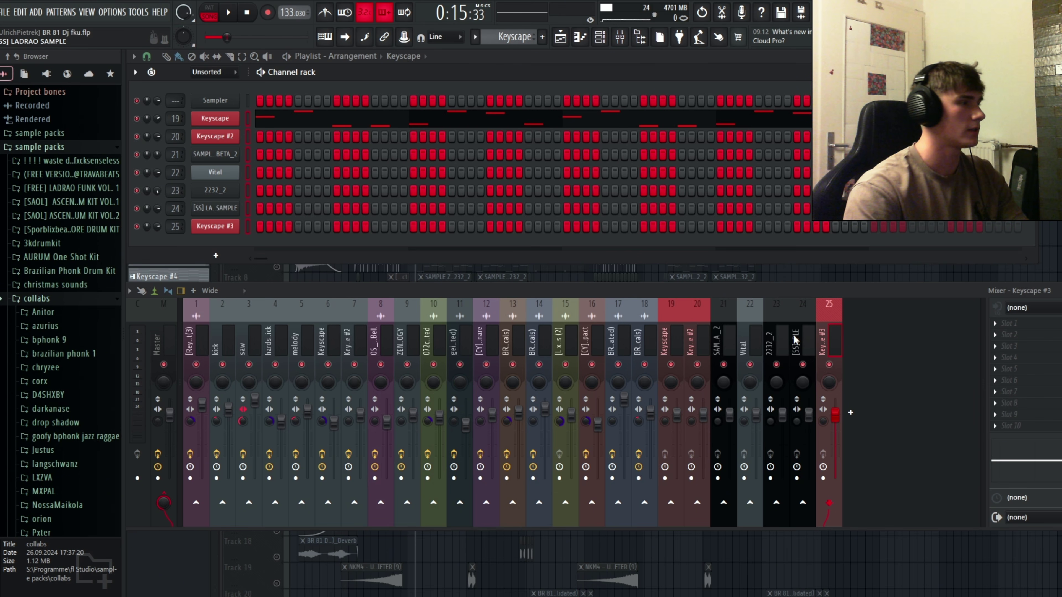
key(ctrl+z)
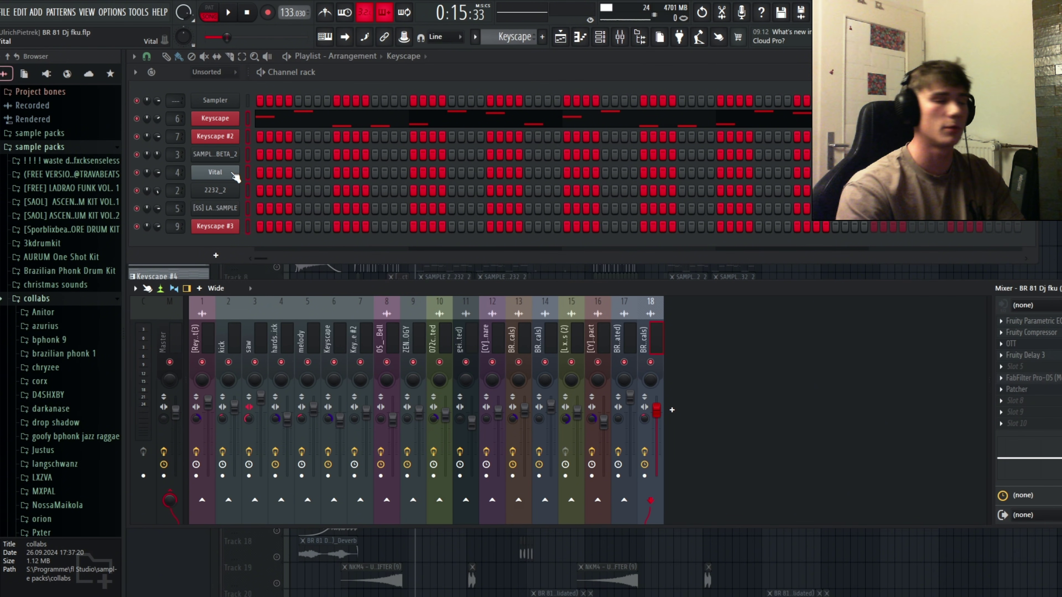
- Close the channel rack and mixer, and play the full arrangement from just after bar 9
click(522, 275)
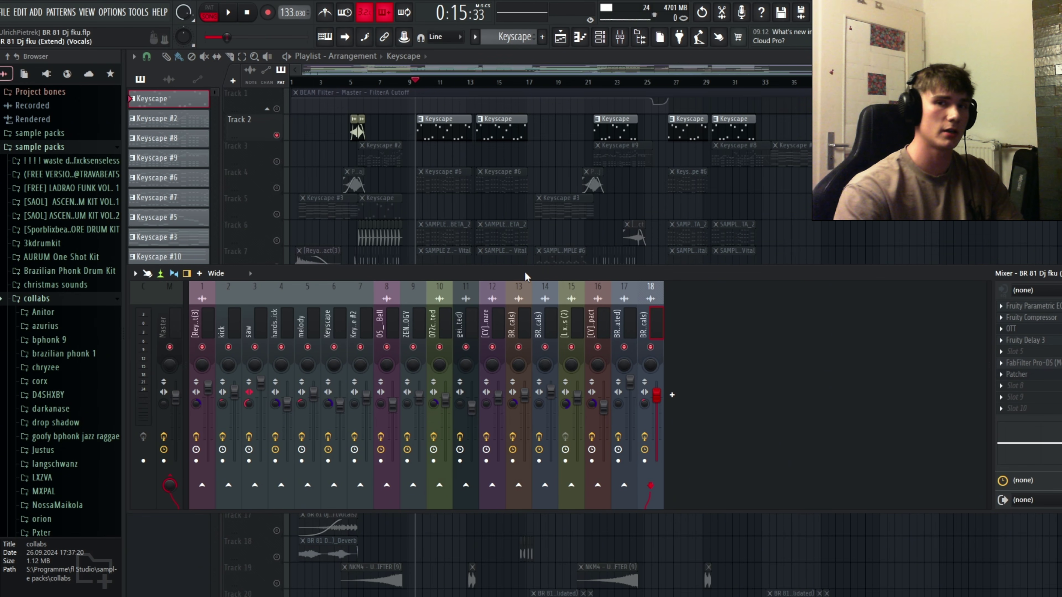
key(F9)
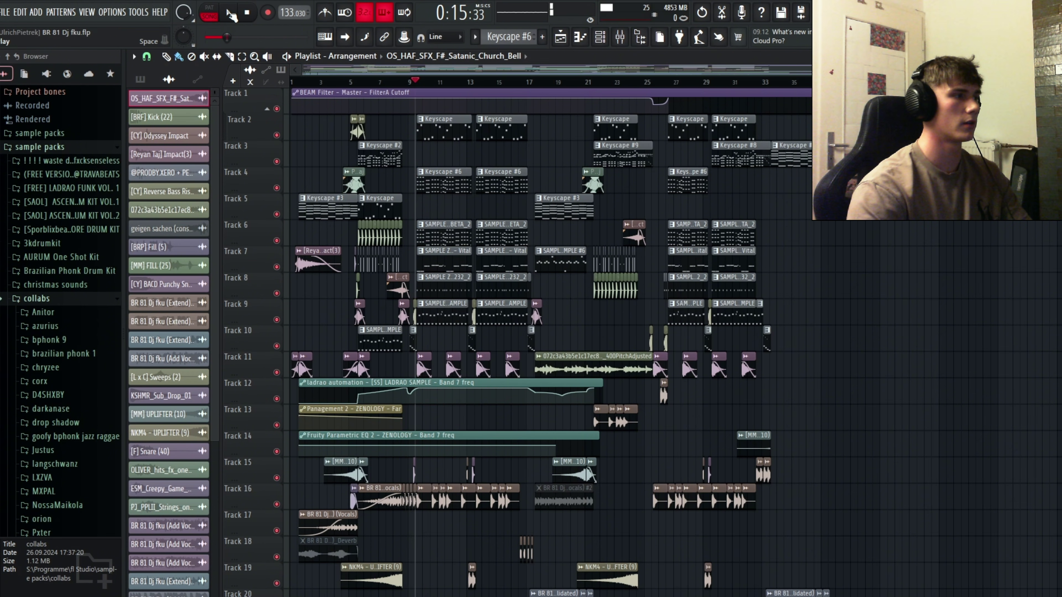
click(230, 14)
key(space)
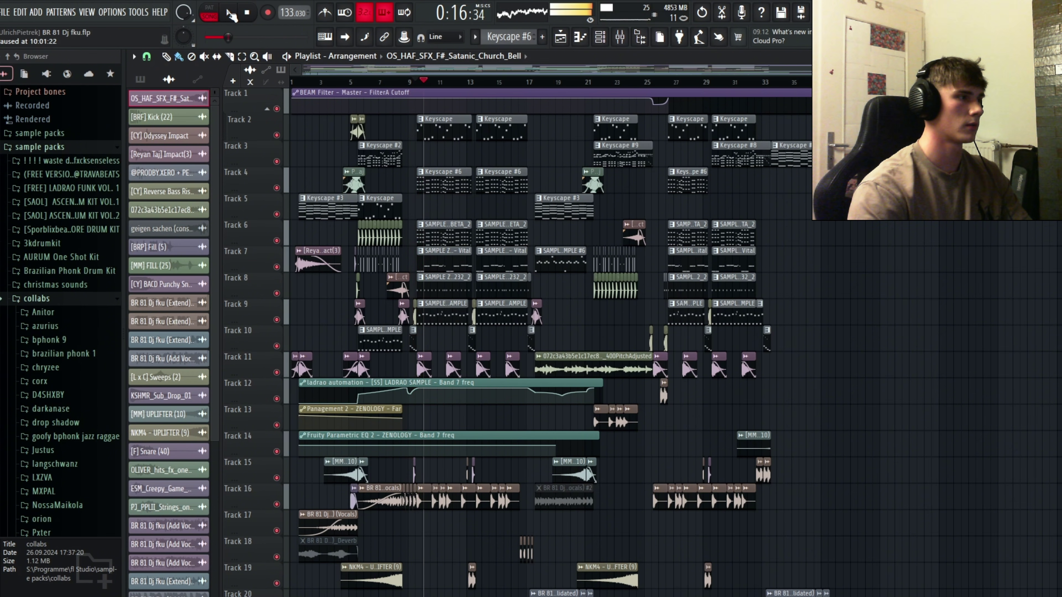
- Play, pause and stop the arrangement repeatedly around bars 9 to 10 to compare how the transport controls behave
scroll(423, 89, up, 5)
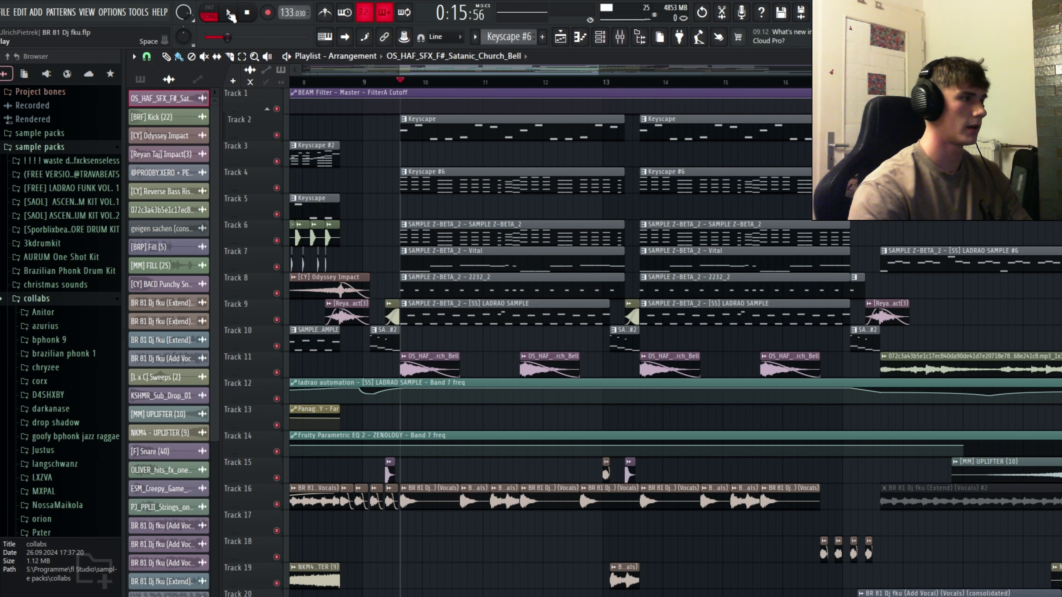
click(230, 14)
click(231, 16)
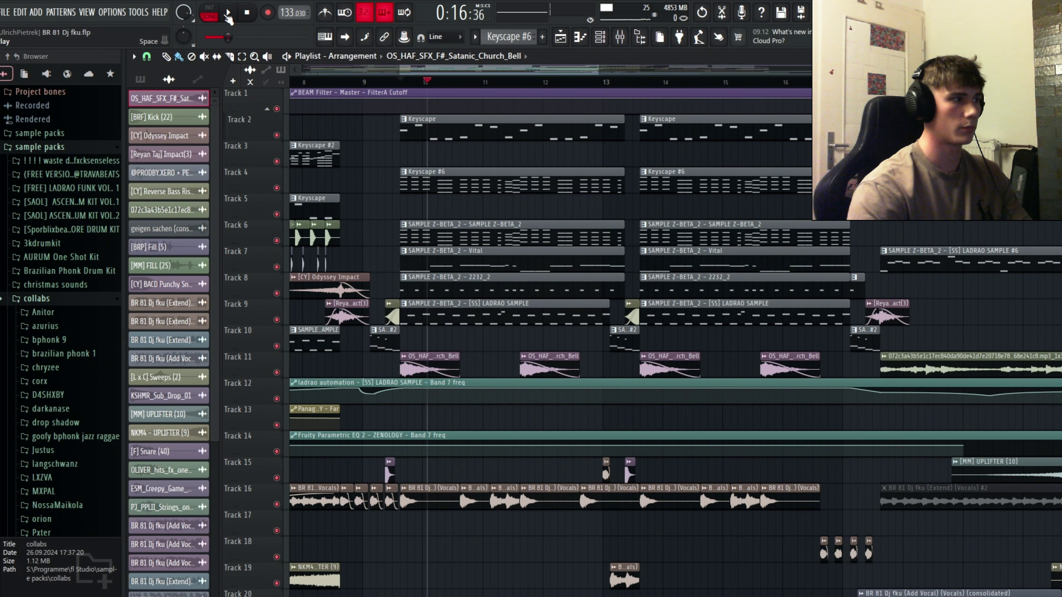
click(229, 15)
click(228, 16)
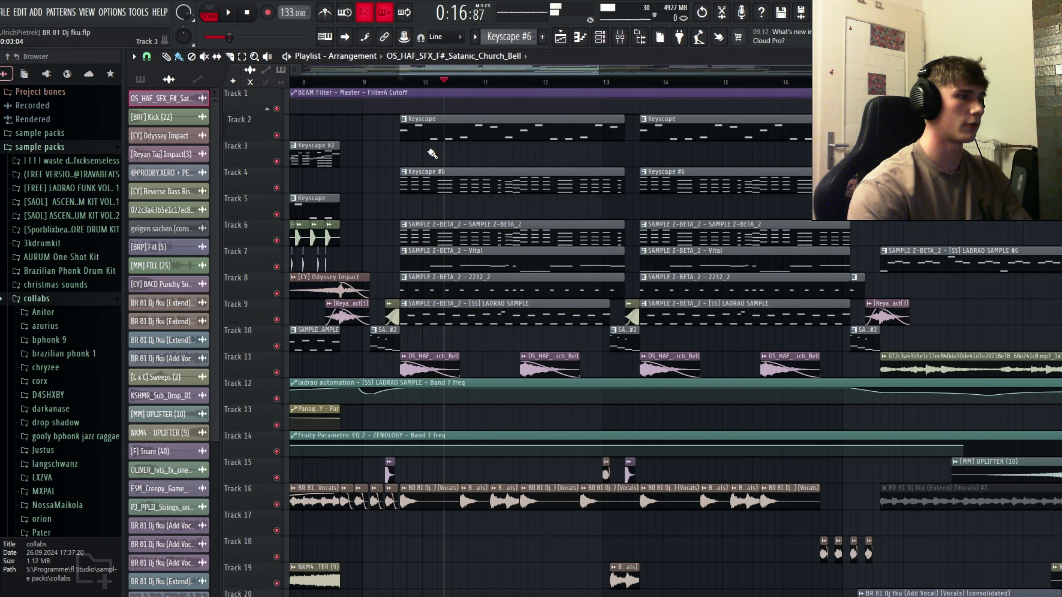
click(229, 14)
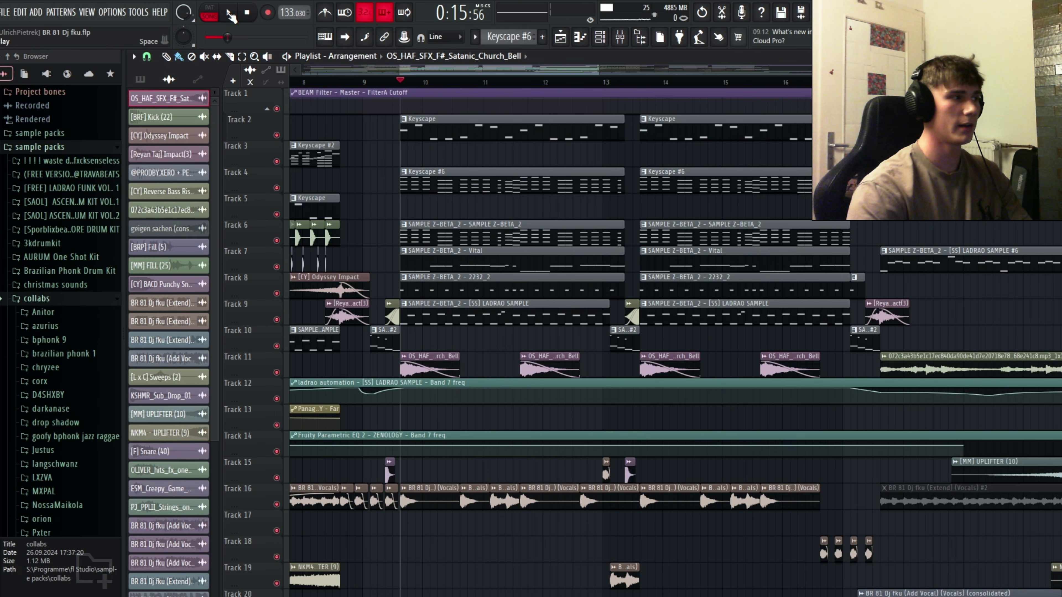
click(229, 15)
click(246, 14)
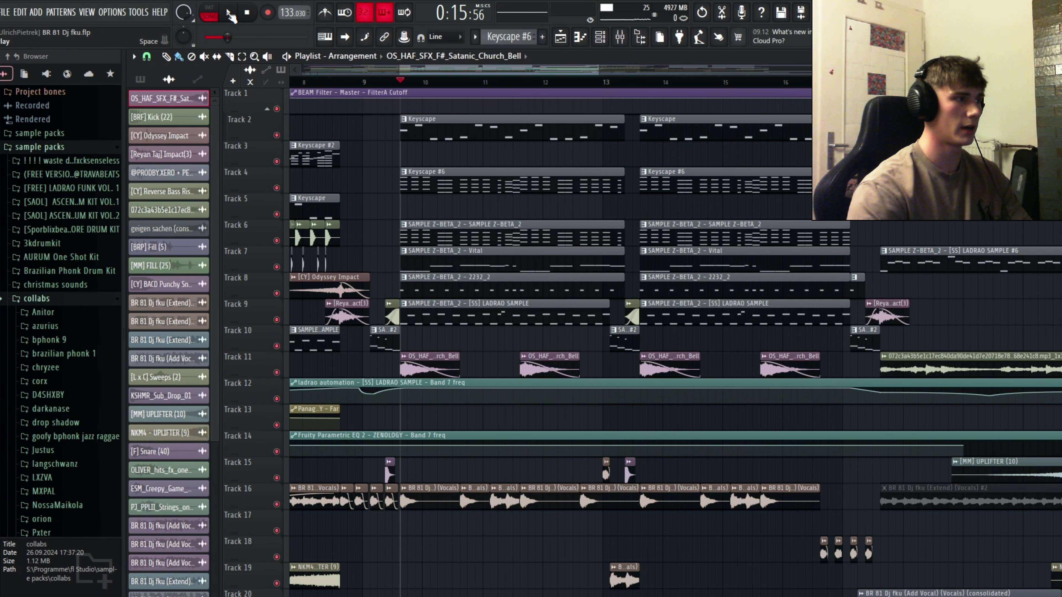
click(229, 14)
click(247, 14)
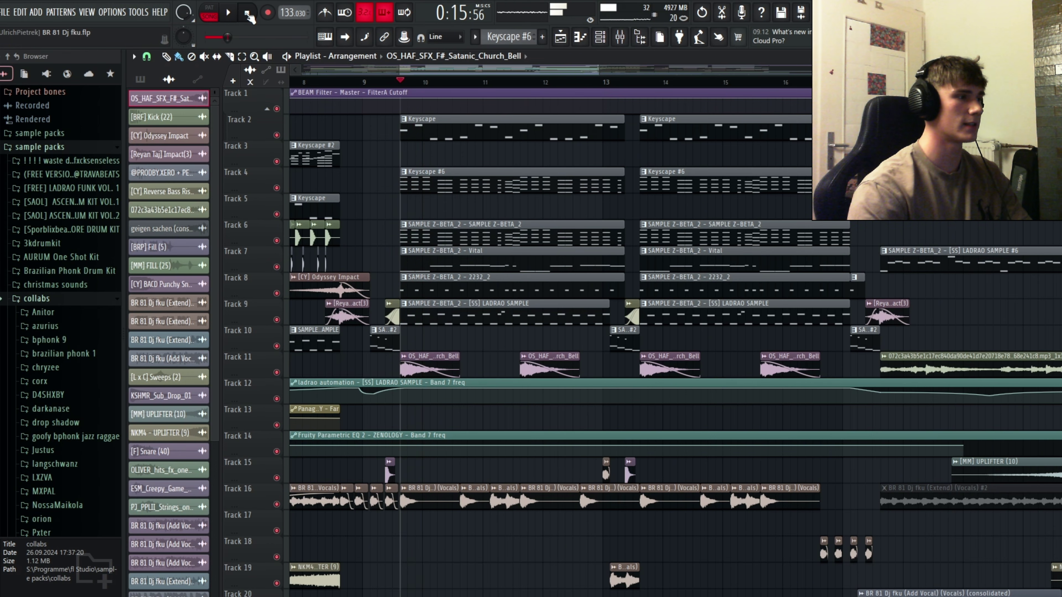
click(249, 15)
- Set the playhead just after bar 9 in the playlist, play the song from there, and stop it
scroll(365, 178, down, 6)
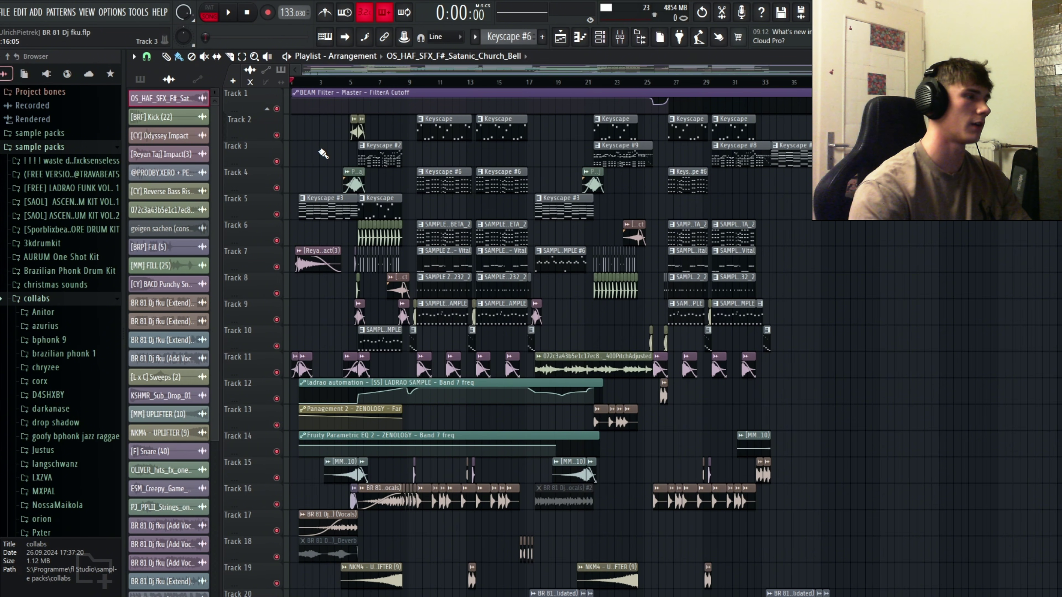
click(414, 81)
key(space)
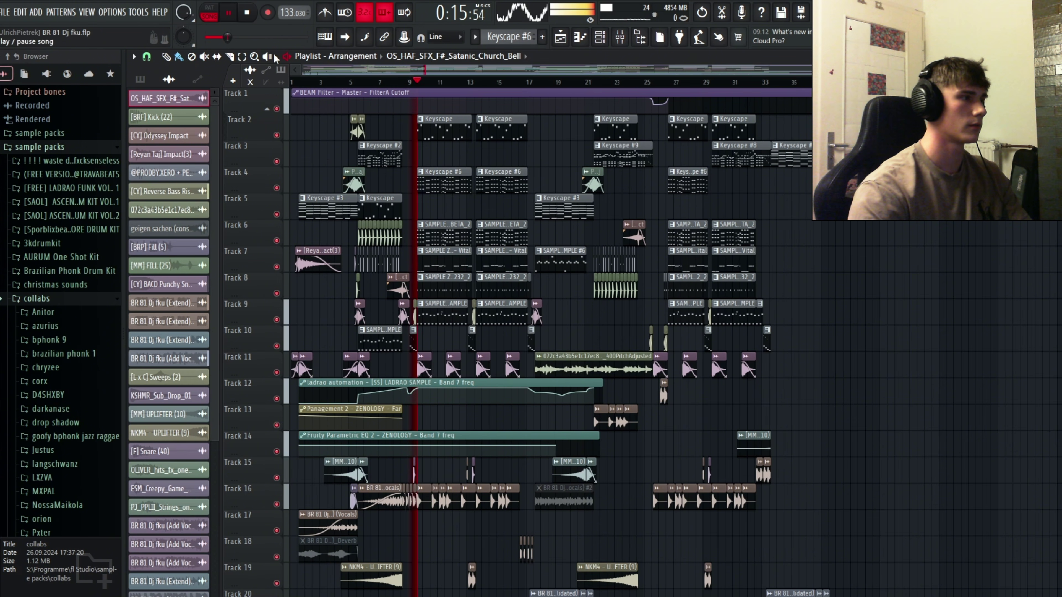
click(250, 13)
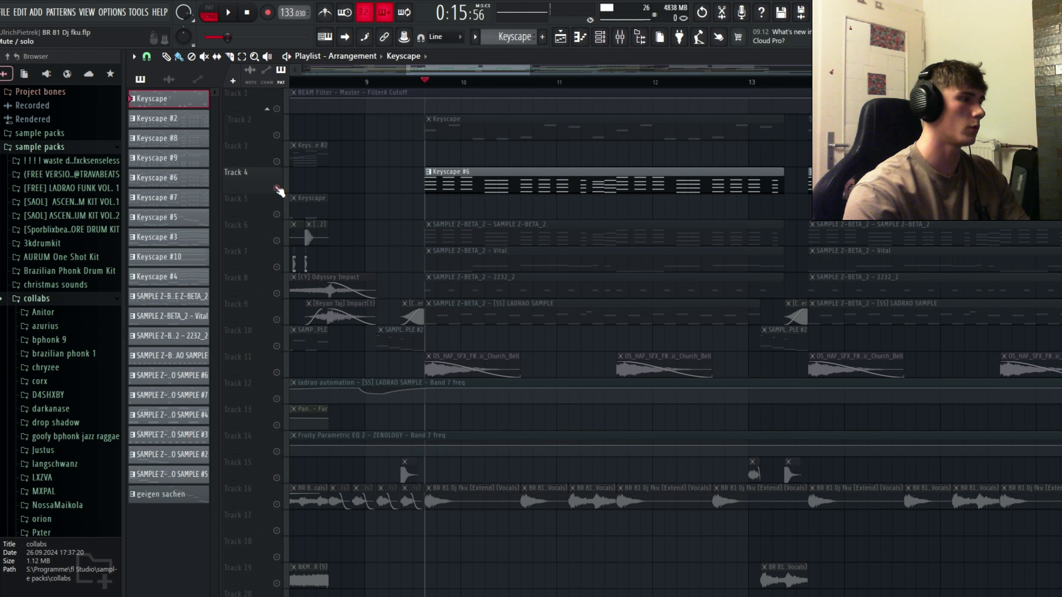
- Solo Track 2 and other melody tracks among Tracks 3 to 5 in turn, and bring all tracks back on
click(276, 136)
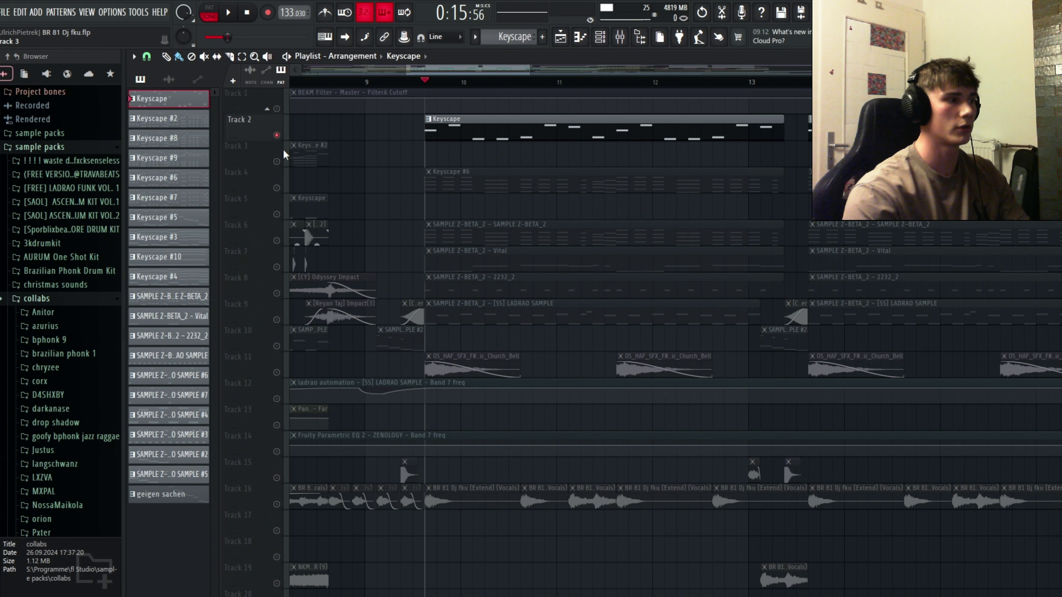
click(277, 136)
click(277, 135)
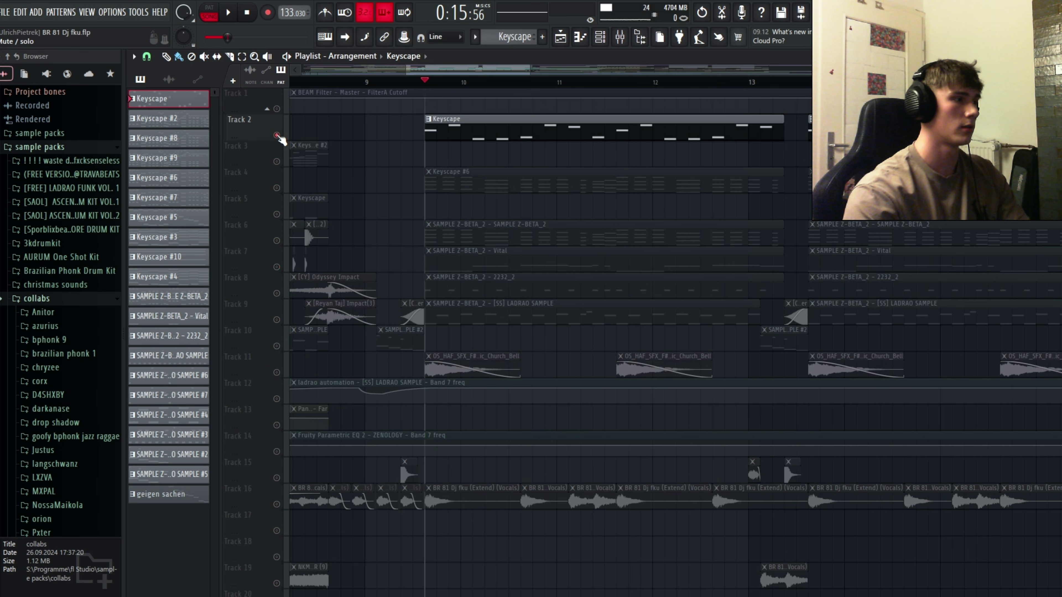
click(277, 135)
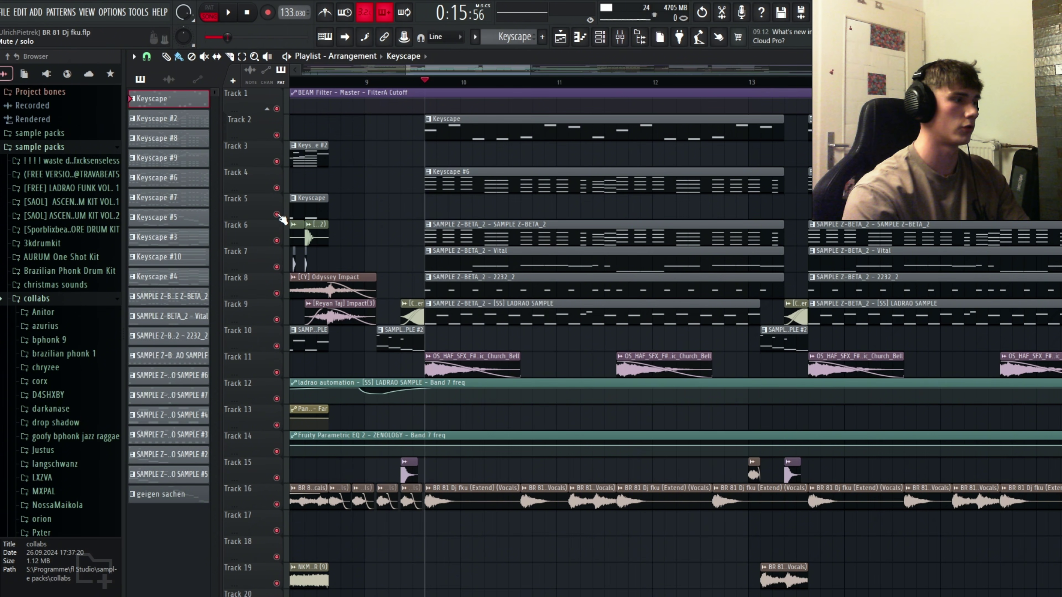
click(277, 215)
click(277, 162)
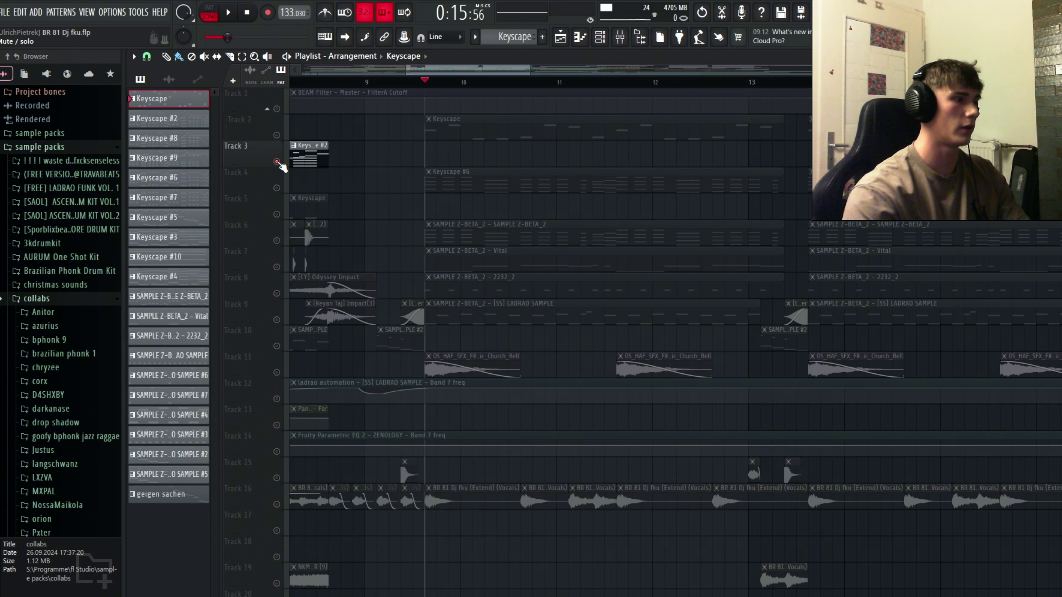
click(277, 189)
click(277, 188)
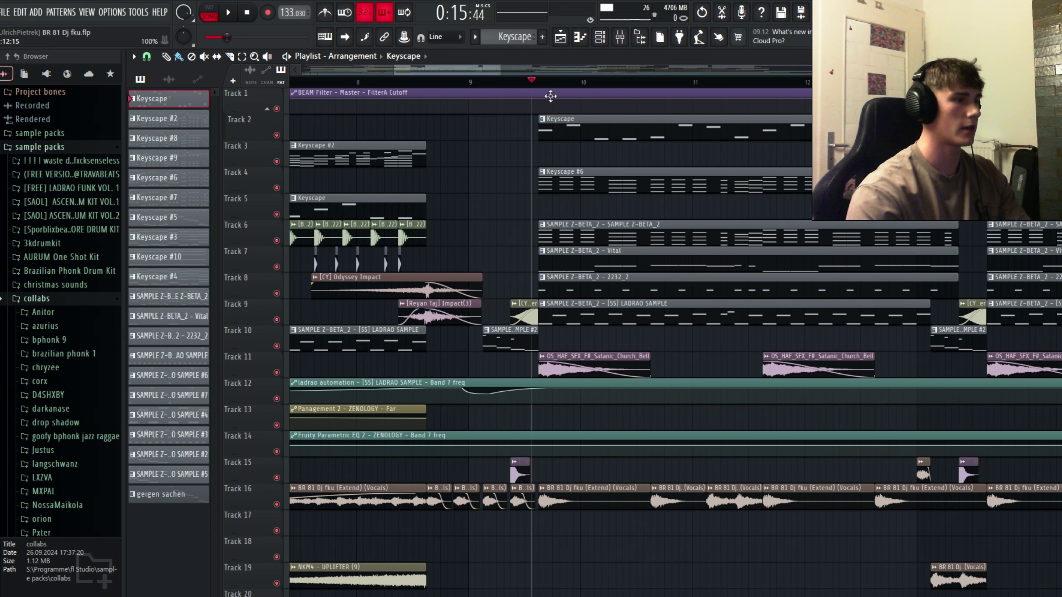
- Solo Track 6, add Track 4 and Track 2 to it in turn, and play each combination from just after bar 9
click(562, 235)
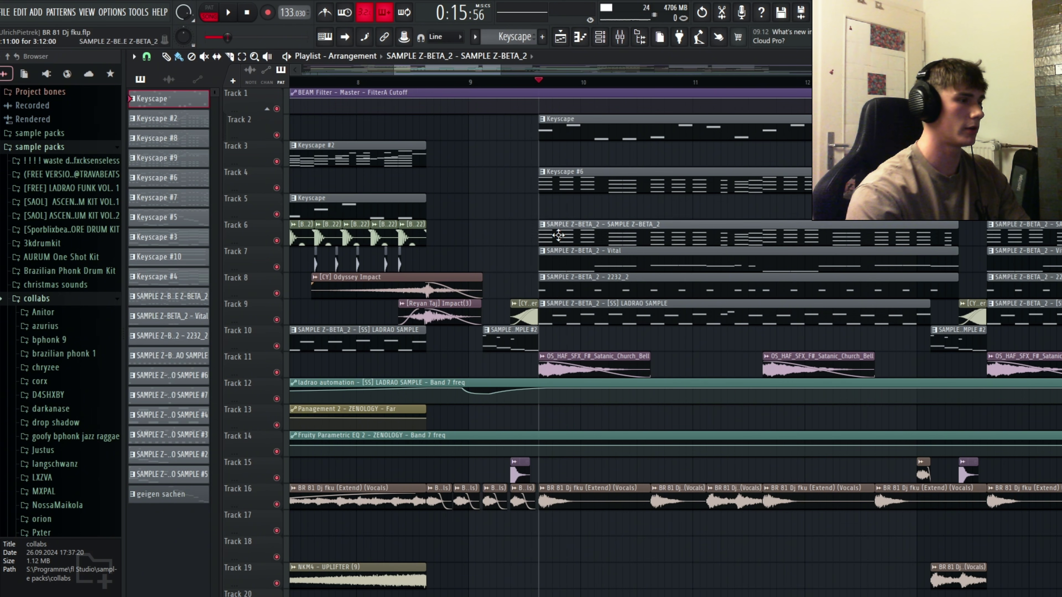
ctrl+click(276, 241)
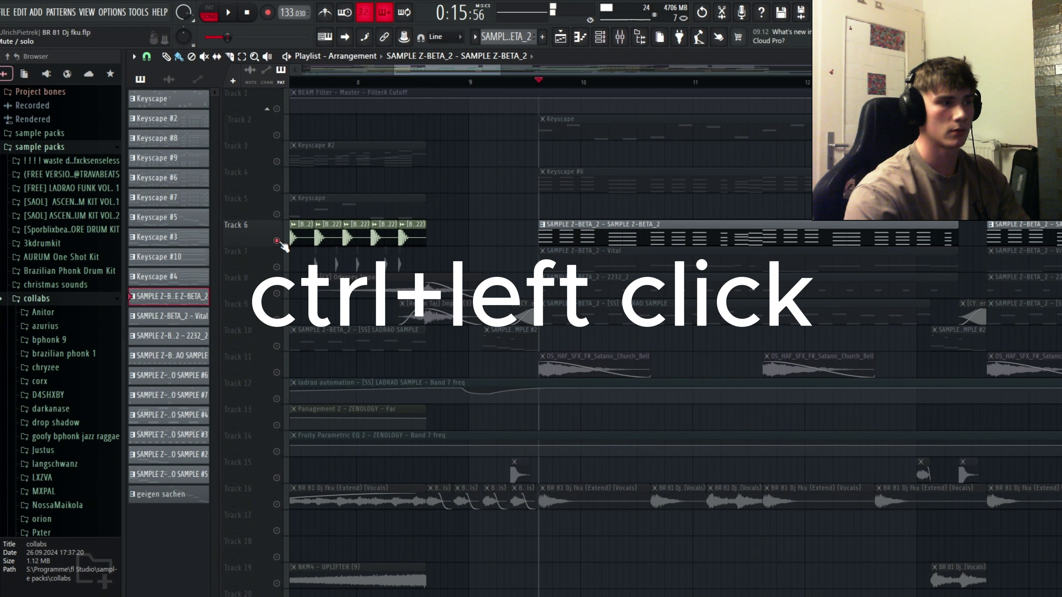
click(276, 187)
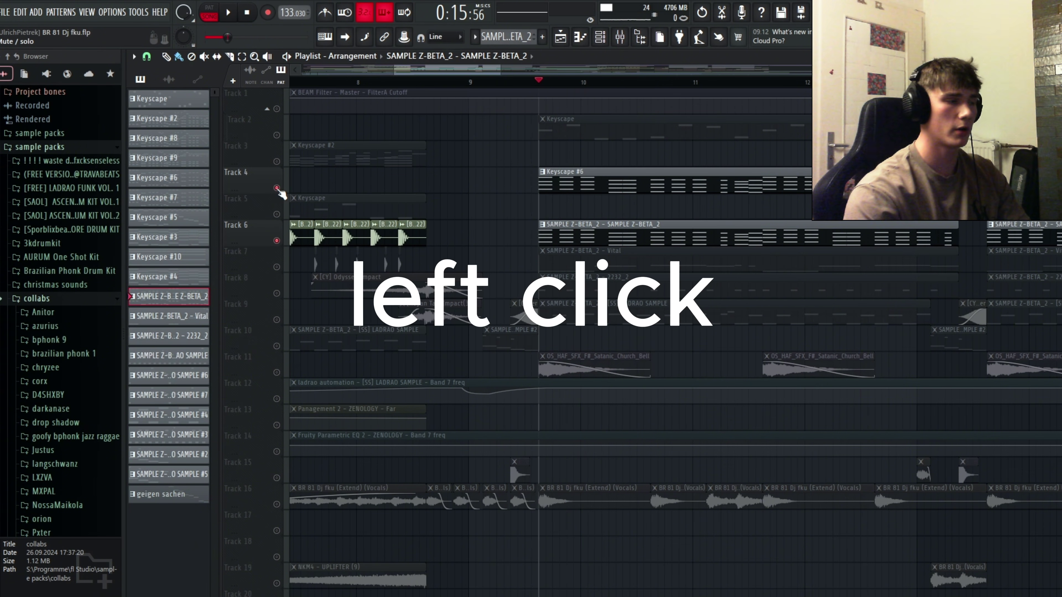
key(space)
key(space)
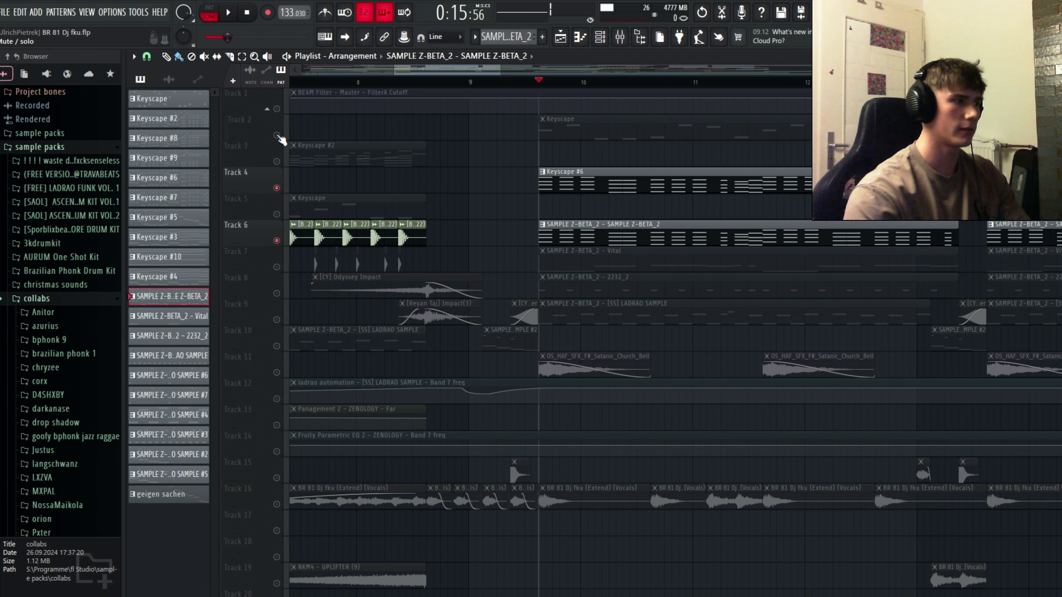
click(276, 135)
key(space)
key(space)
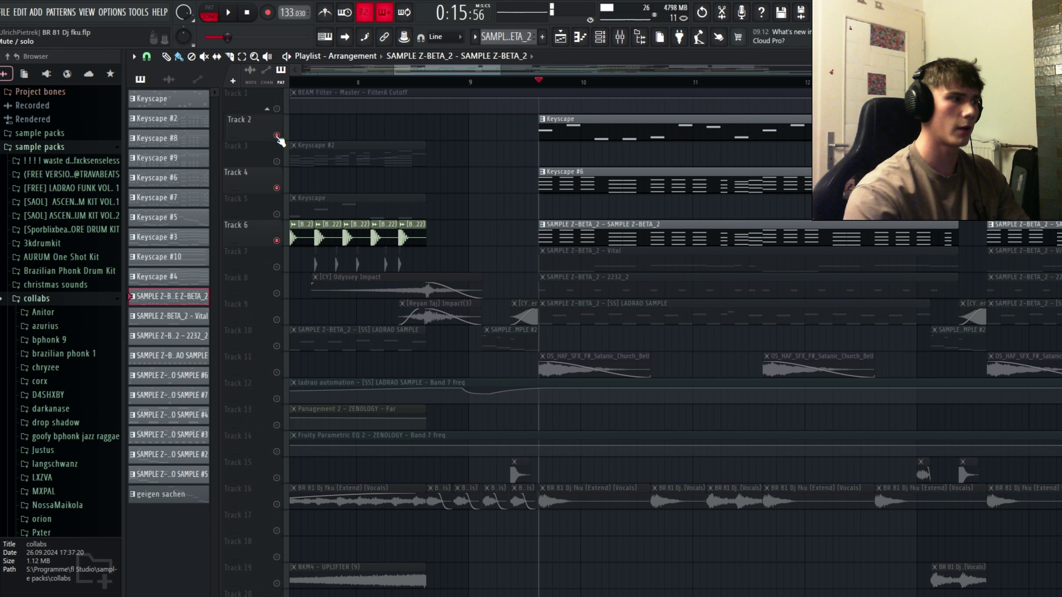
- Bring all playlist tracks back on, play the full arrangement briefly, and stop it
ctrl+double_click(276, 135)
key(space)
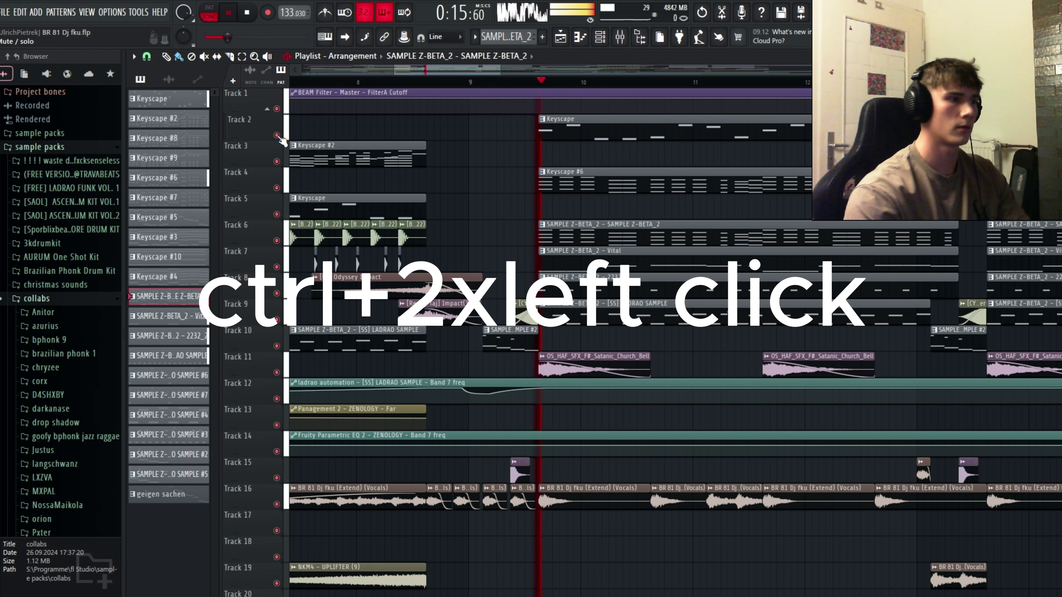
key(space)
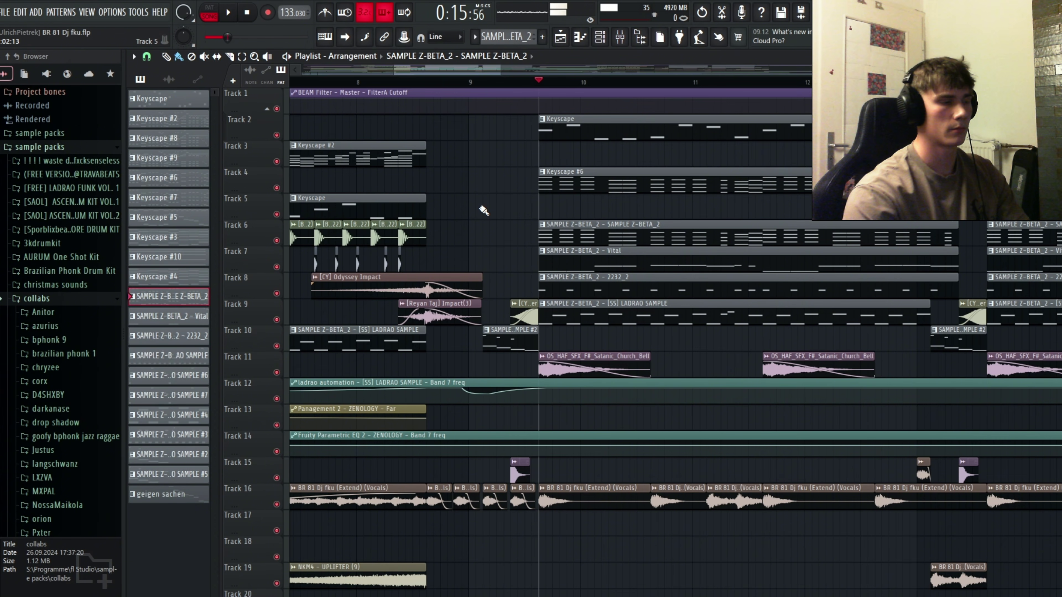
- Solo Track 16 and select its vocal clip that starts just after bar 9
scroll(471, 179, down, 1)
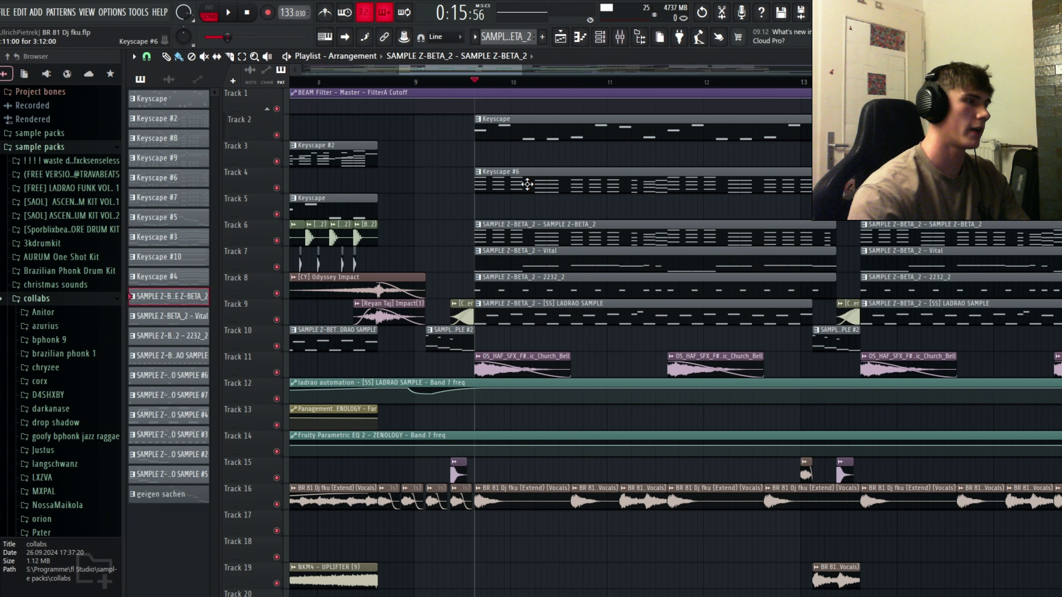
click(471, 178)
scroll(501, 277, down, 3)
scroll(502, 277, up, 2)
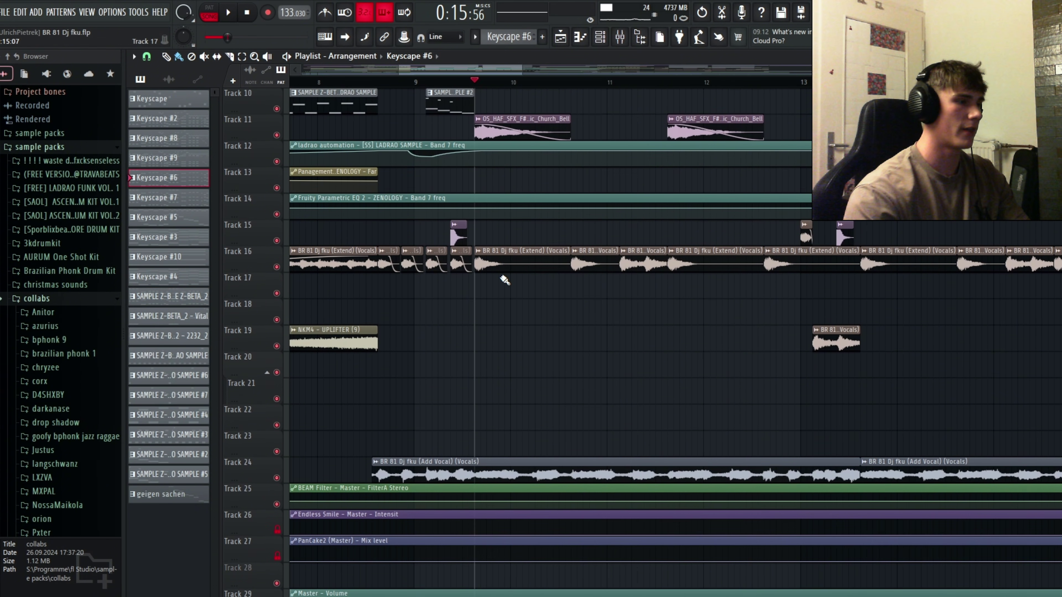
ctrl+click(277, 267)
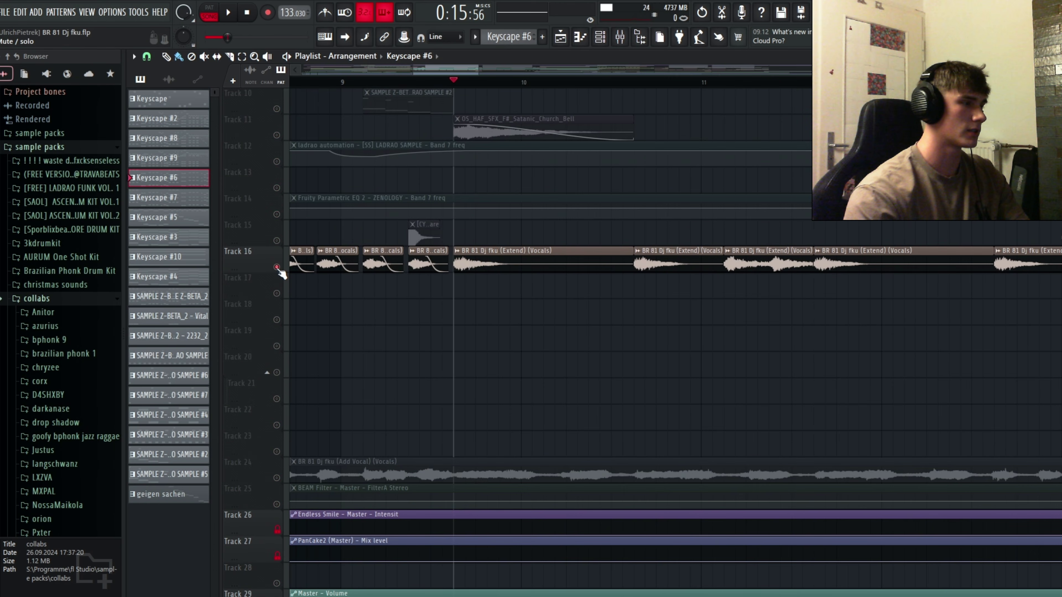
click(497, 262)
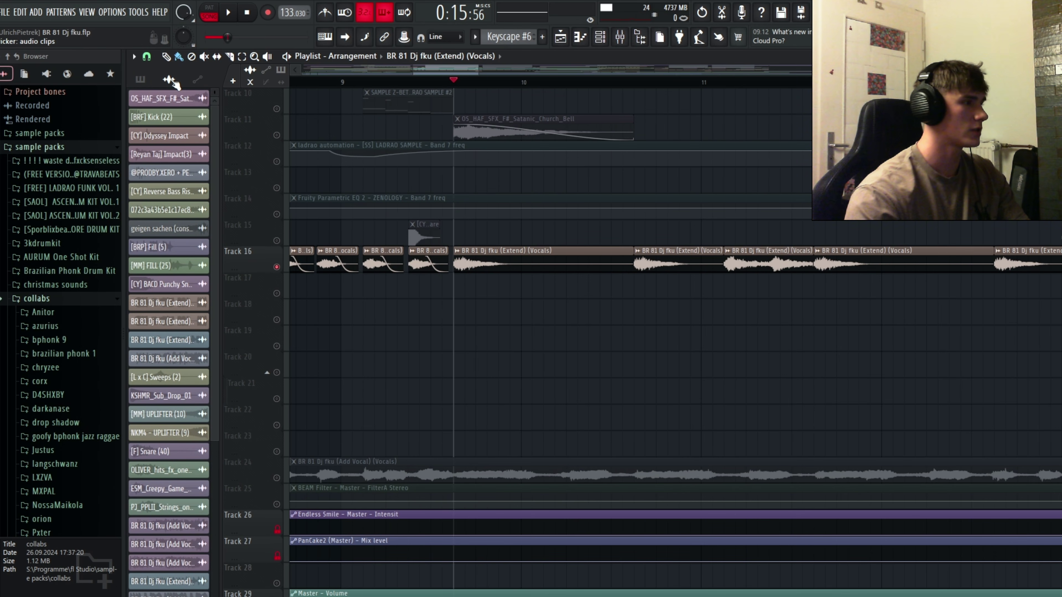
- List the automation clips, audio clips and patterns in turn in the picker, and briefly check the channel rack
click(197, 79)
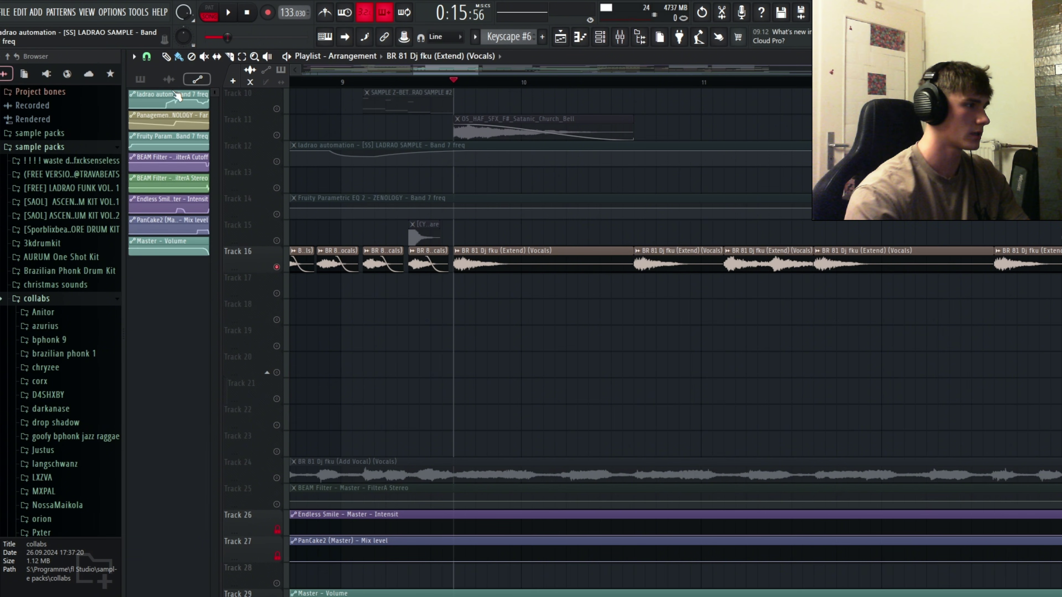
click(170, 80)
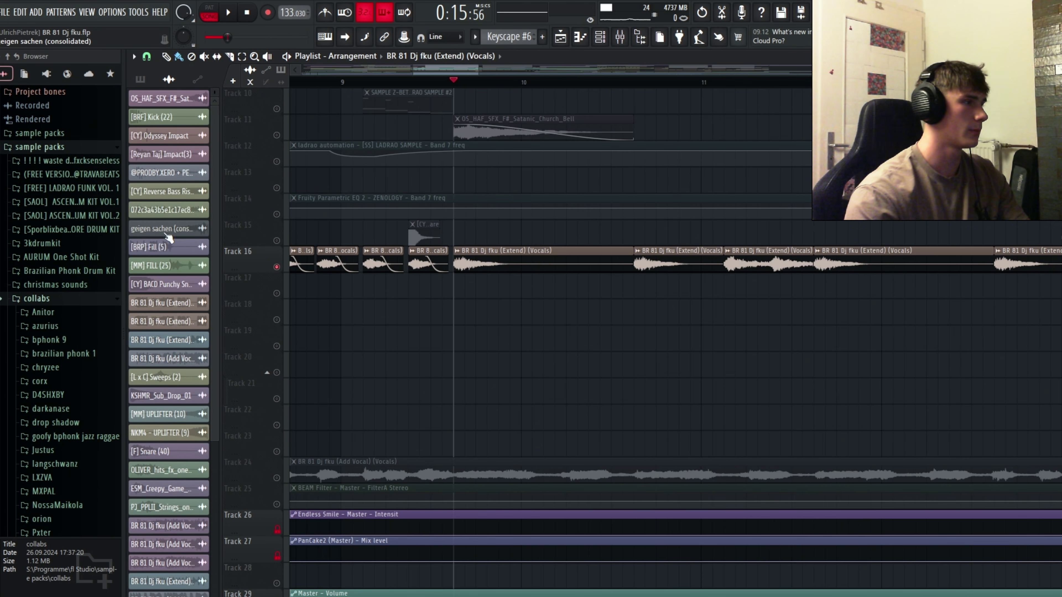
click(141, 79)
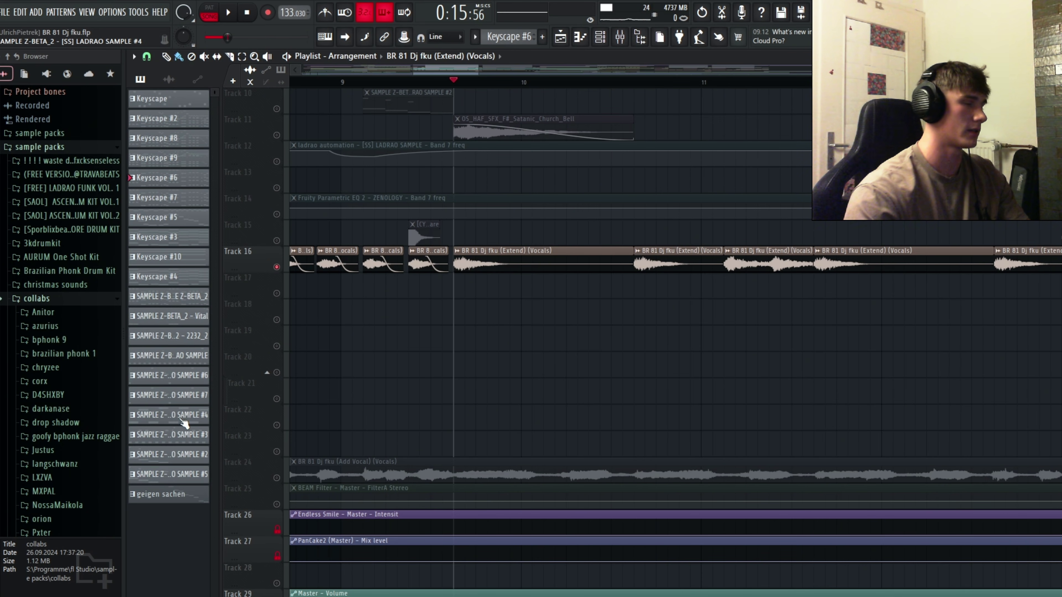
key(F6)
key(F6)
- Unsolo Track 16, list the audio clips in the picker, and review the audio settings of the vocal clip just after bar 9
scroll(483, 262, up, 5)
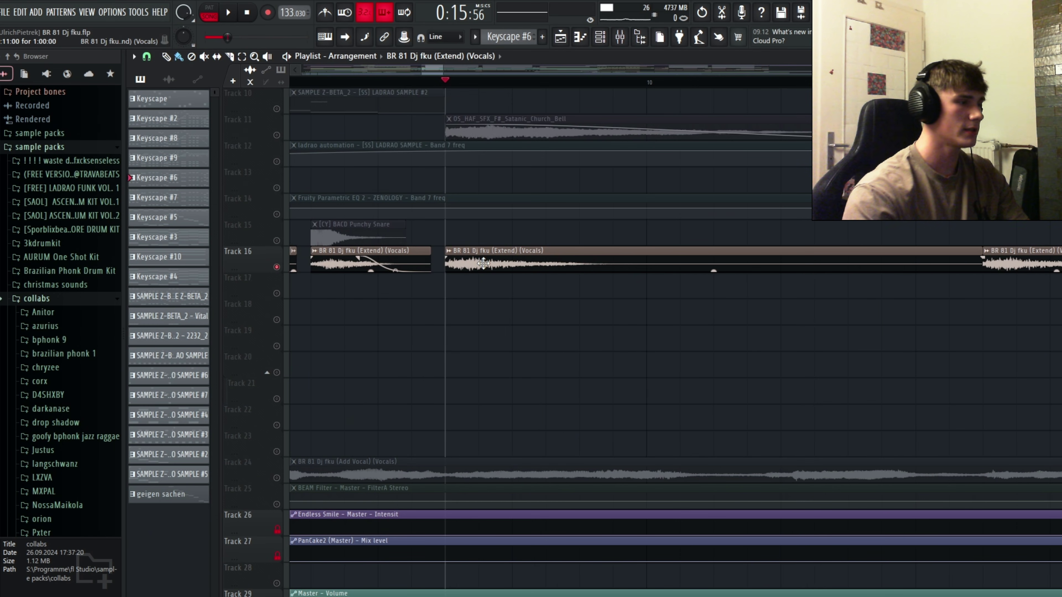
ctrl+click(276, 267)
click(168, 80)
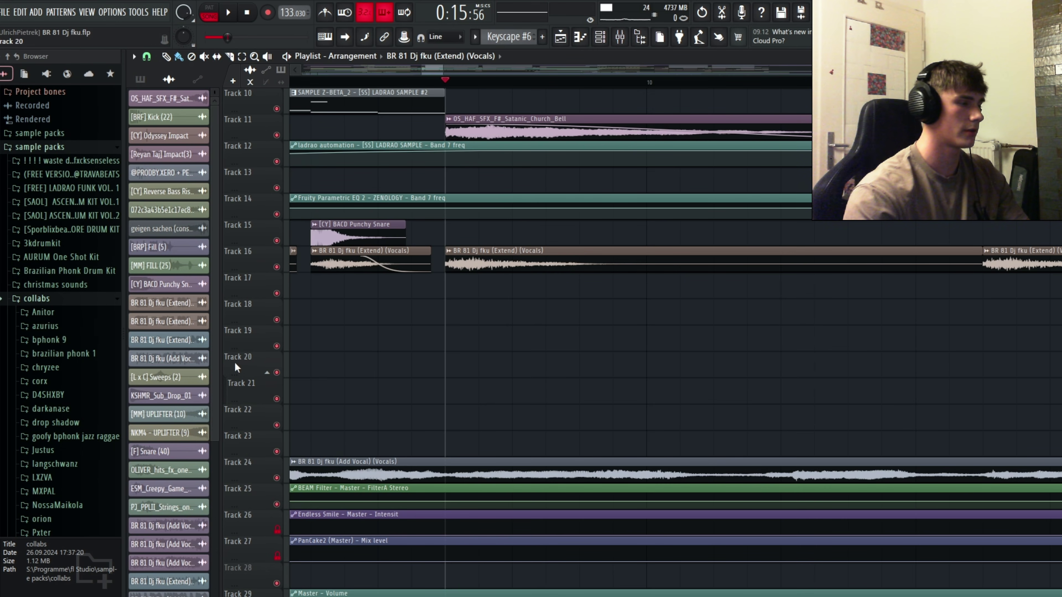
double_click(486, 263)
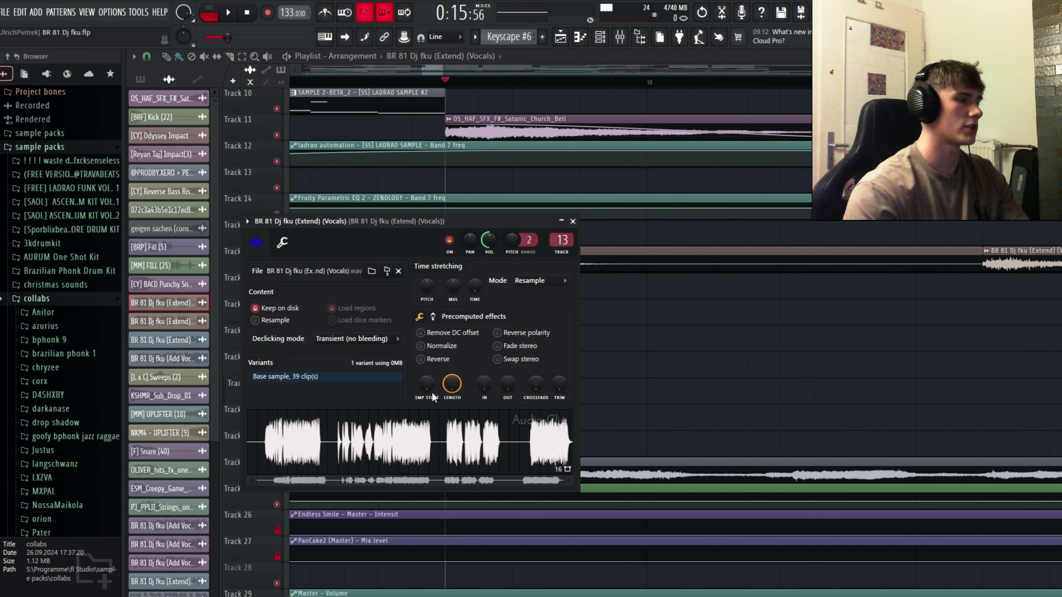
drag(481, 219, 461, 216)
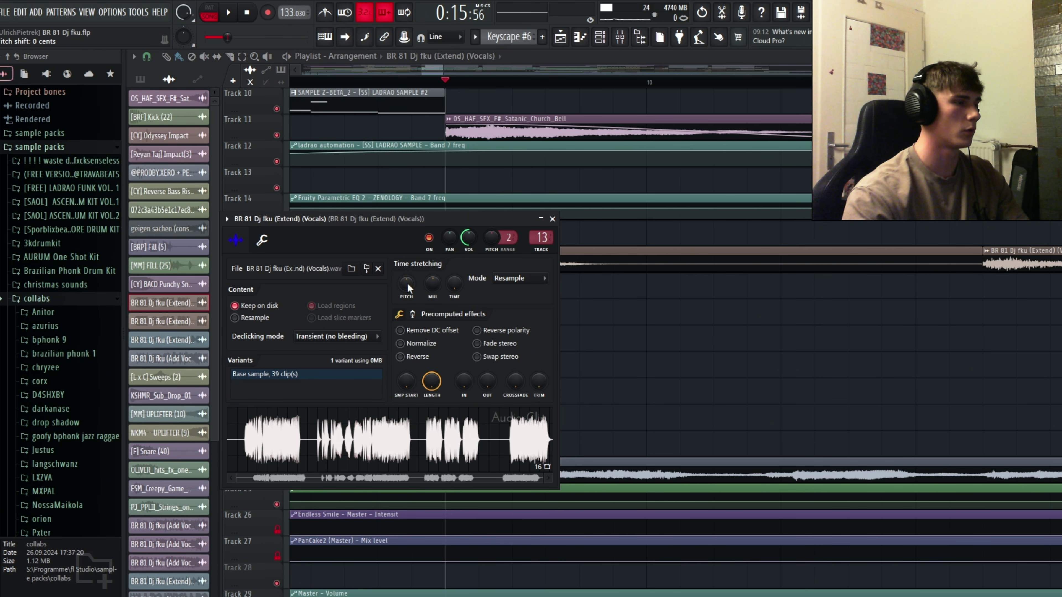
click(552, 219)
- Solo and play Track 16, reopen the vocal clip's settings, and try the time-stretching pitch while listening
ctrl+click(276, 267)
key(space)
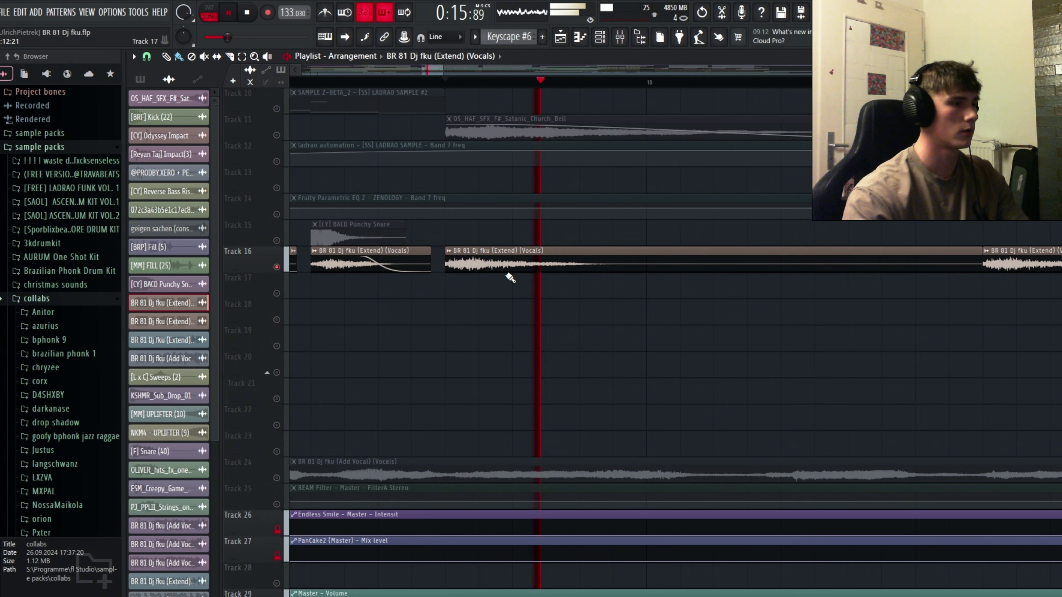
double_click(507, 269)
key(space)
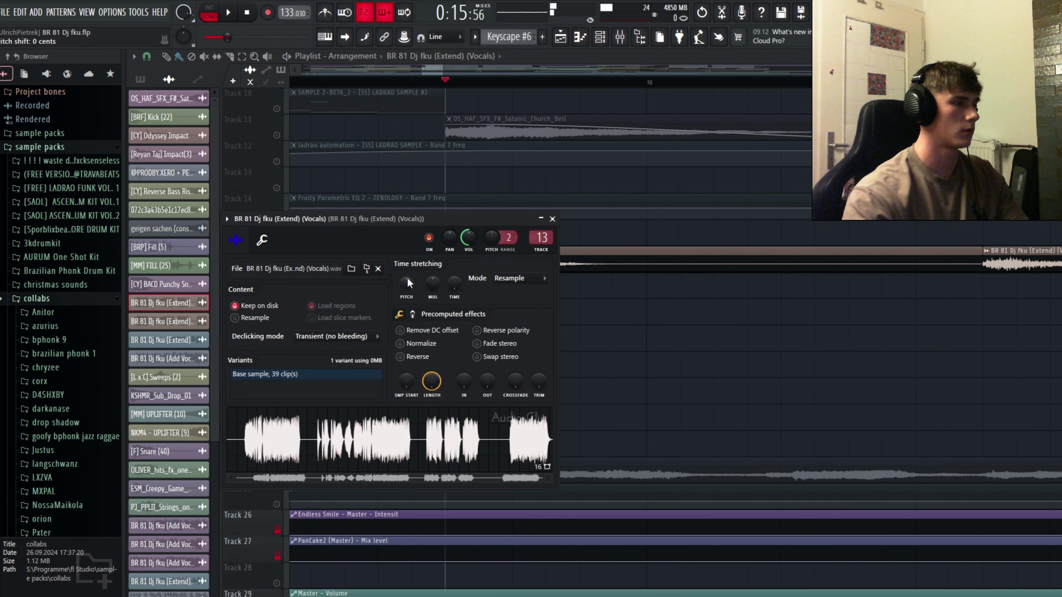
drag(407, 283, 405, 284)
key(space)
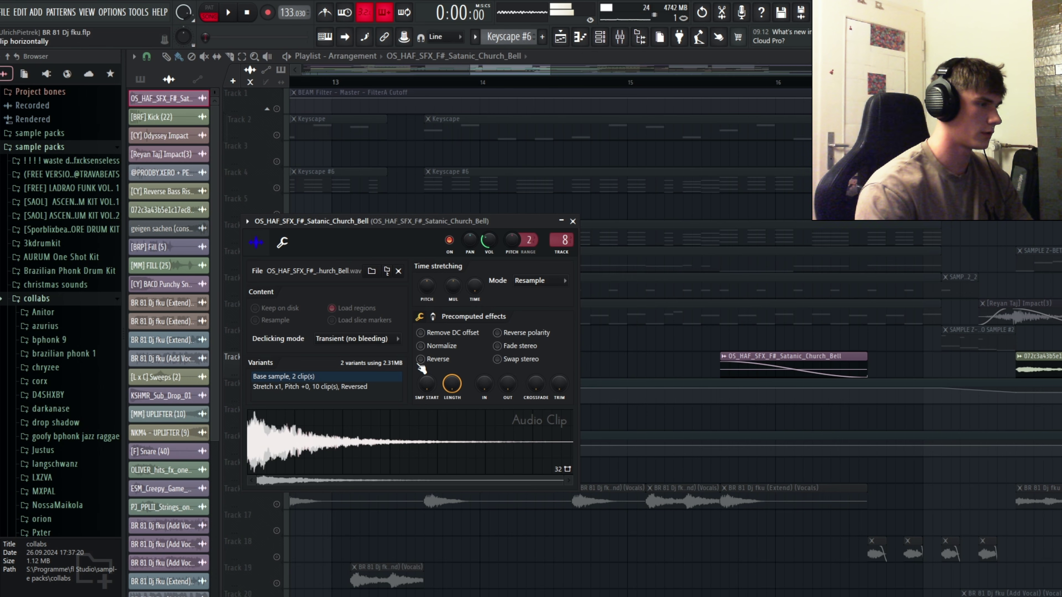
- Reverse the OS_HAF_SFX_F#_Satanic_Church_Bell audio clip, close its settings, and bring all tracks back on
click(420, 359)
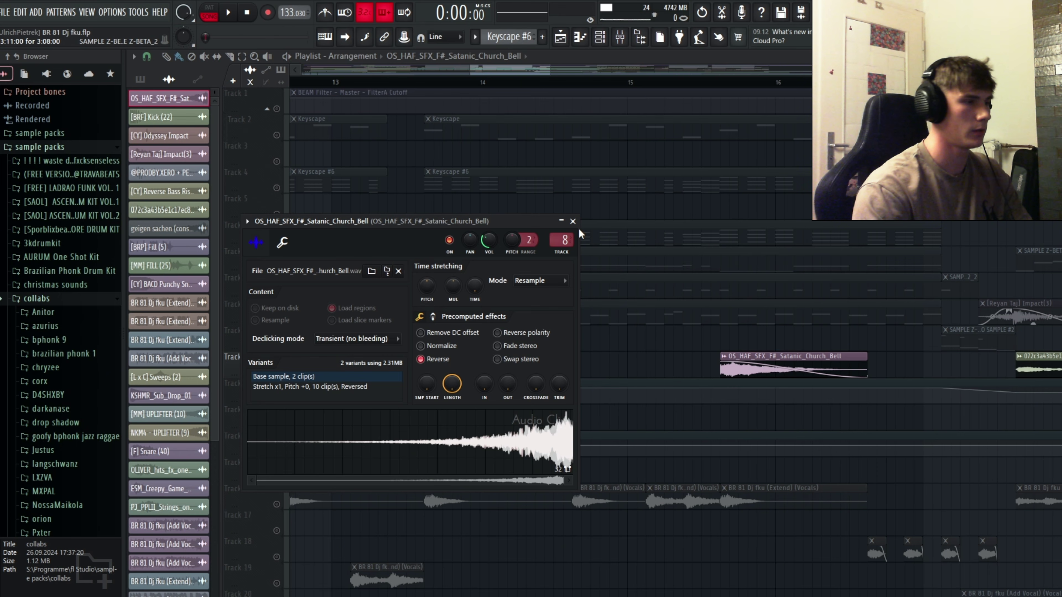
click(573, 221)
scroll(260, 415, up, 2)
right_click(277, 426)
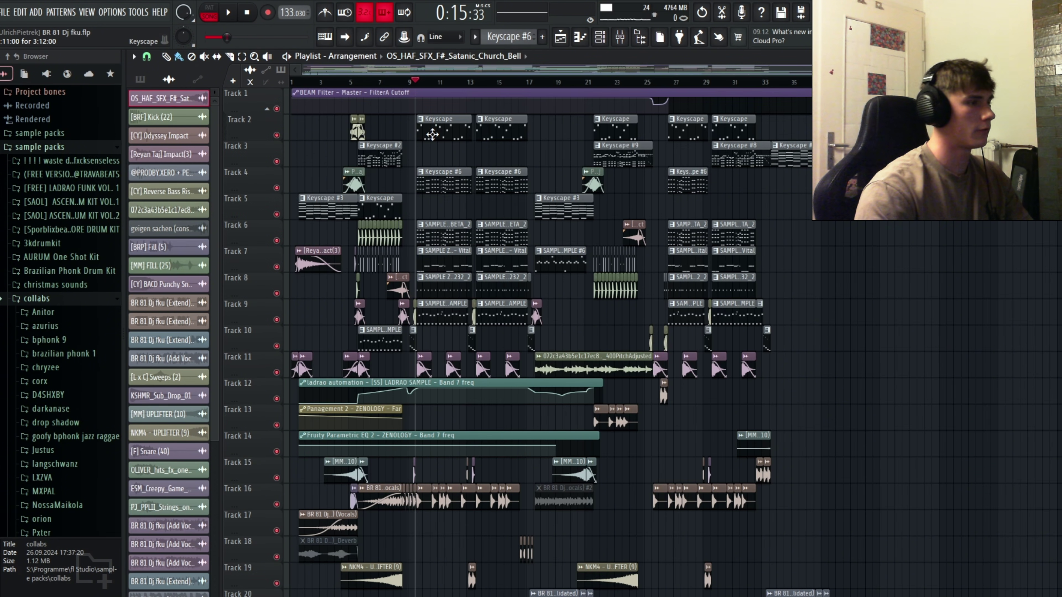
- Set the playhead at the start of the Keyscape clip on Track 2, just after bar 9
click(422, 82)
scroll(420, 139, up, 5)
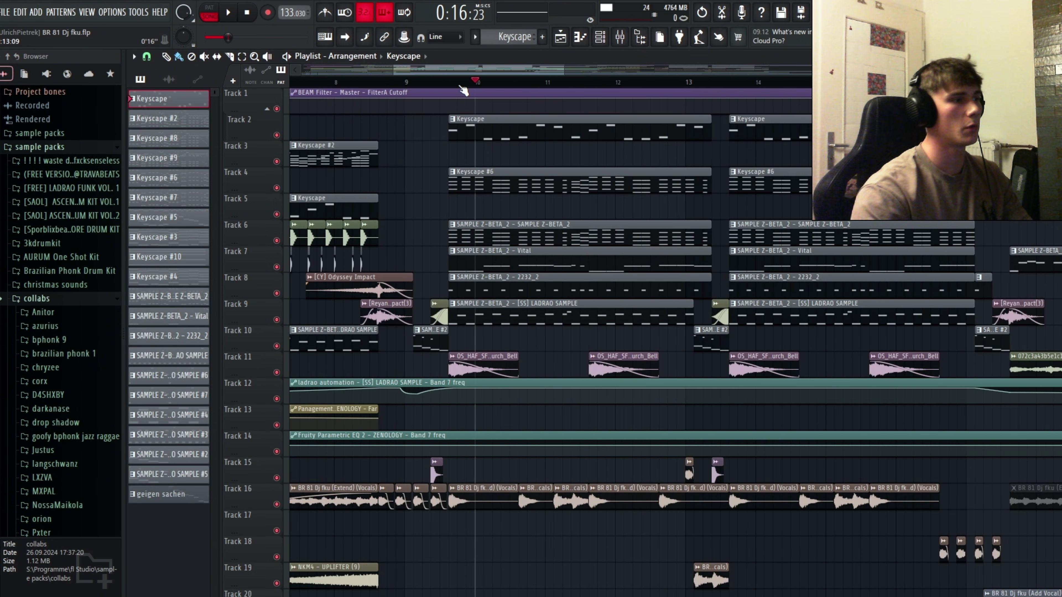
click(453, 82)
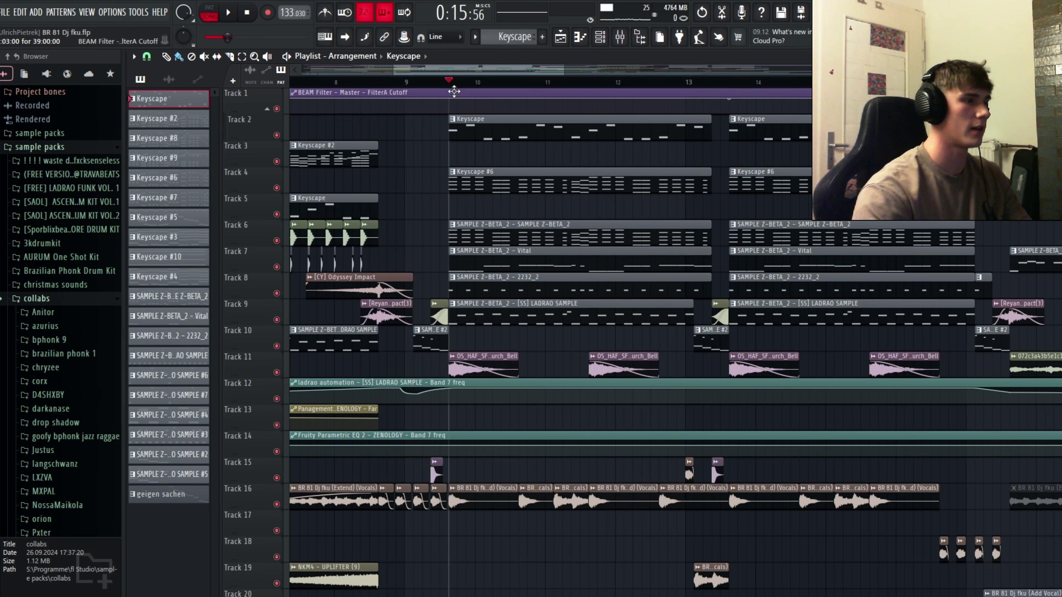
- Check the channel rack, open the mixer with the Keyscape track (insert 6) selected, and play the song briefly
click(600, 38)
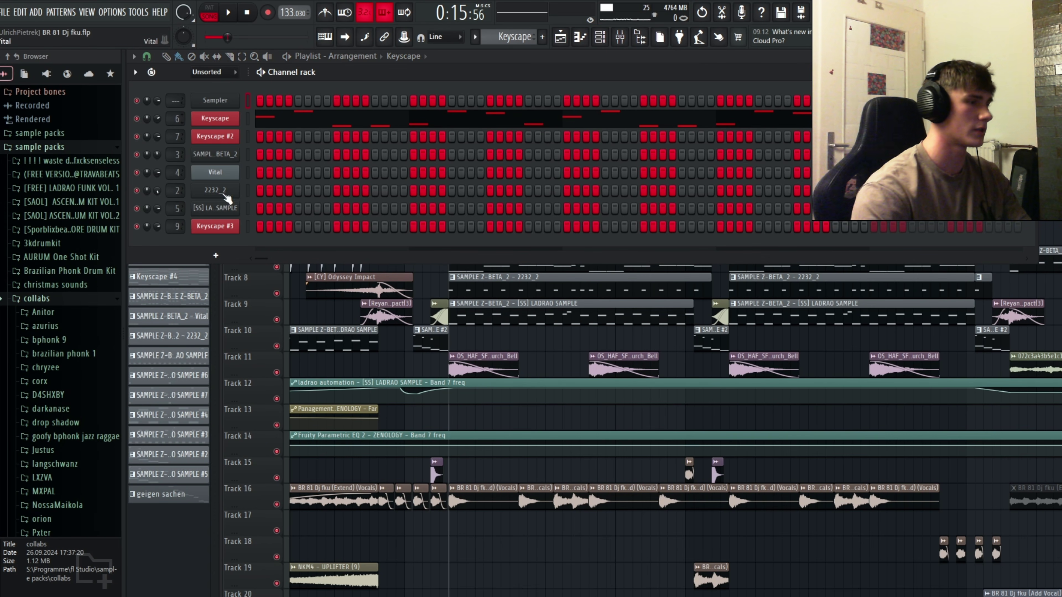
key(F6)
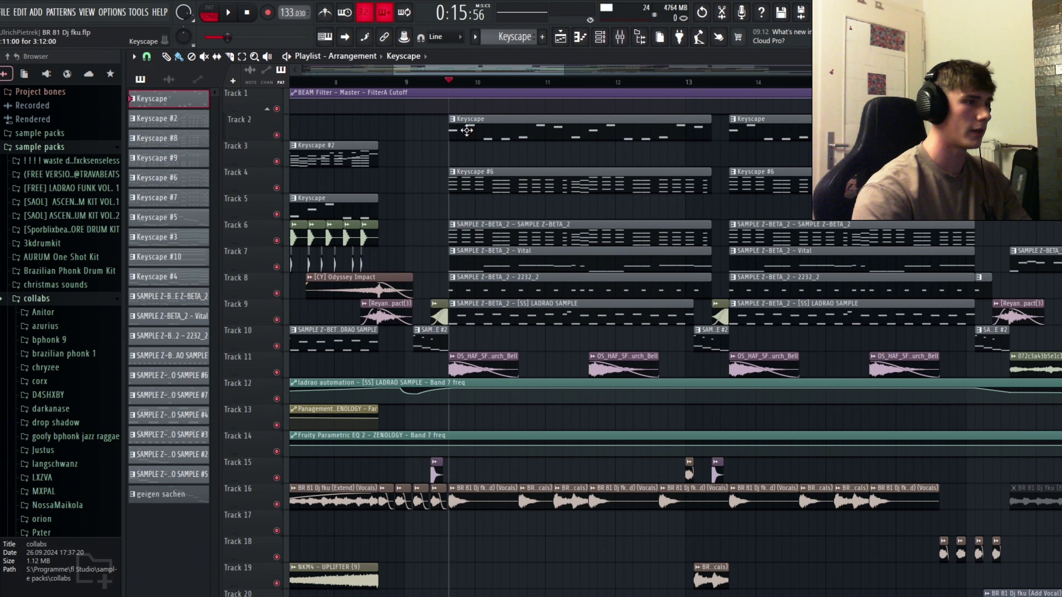
click(621, 38)
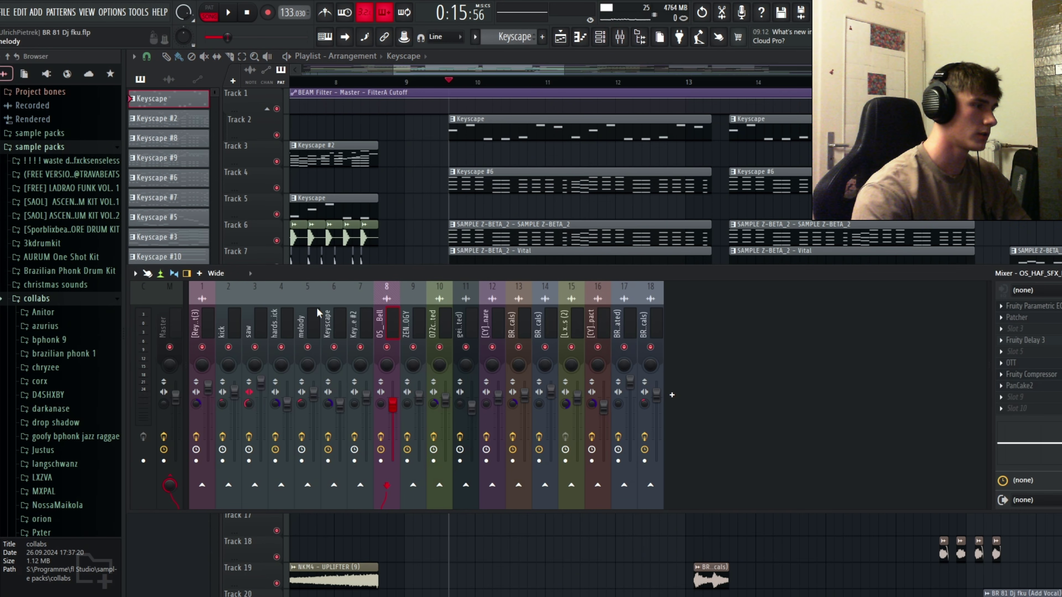
click(339, 323)
key(space)
key(space)
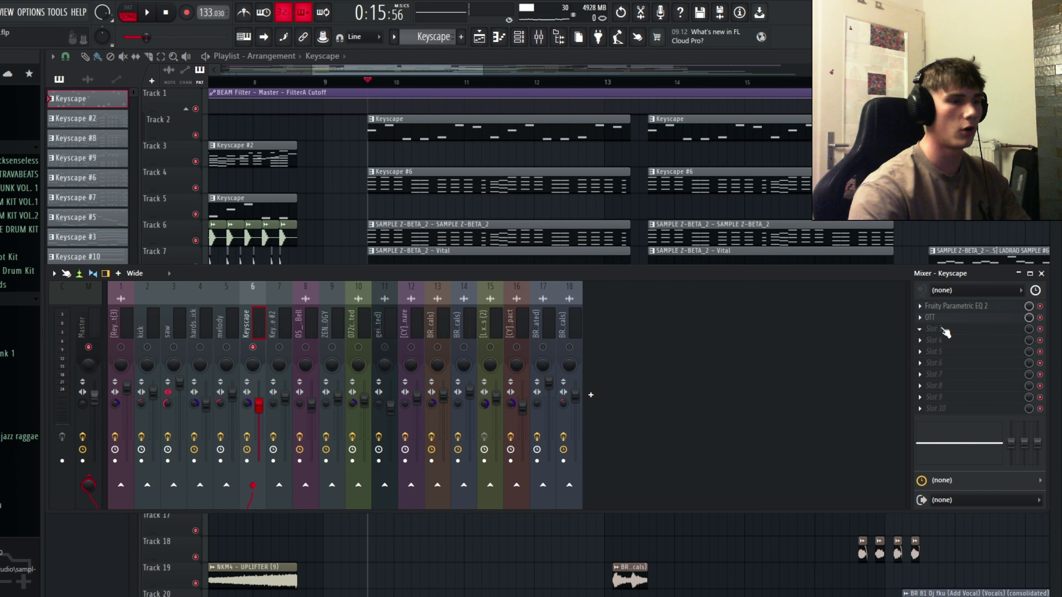
- Load Fruity Parametric EQ 2 into effect slot 3 of the Keyscape mixer track
click(946, 333)
click(776, 463)
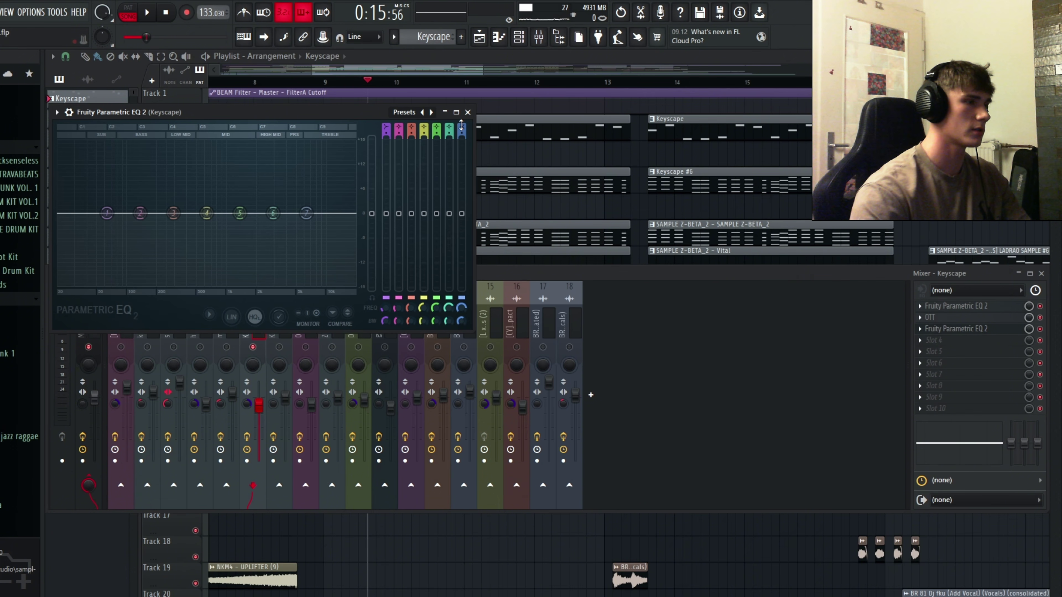
click(940, 343)
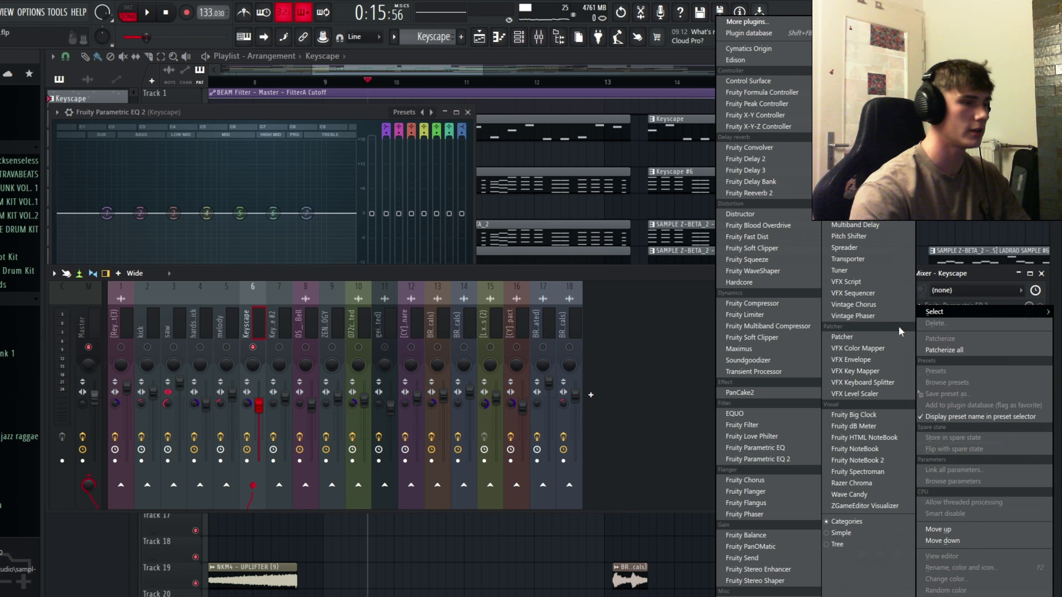
click(412, 123)
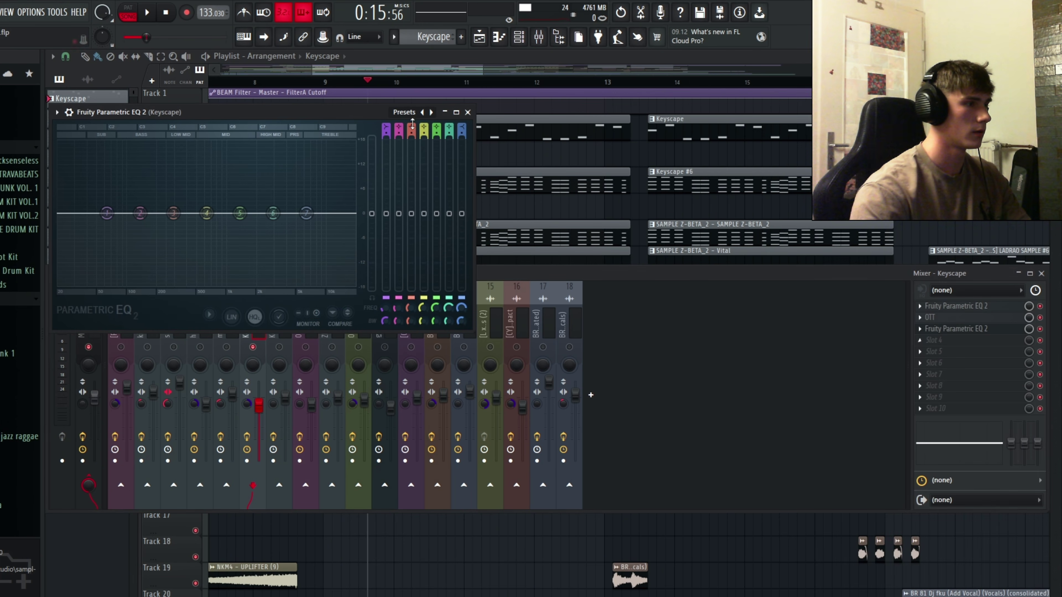
- Turn EQ band 7 into a low pass, lower its cutoff to the mid range, play the result, and close the EQ
mouse_move(465, 130)
mouse_down()
mouse_move(465, 145)
mouse_move(461, 127)
mouse_up()
drag(327, 211, 217, 214)
key(space)
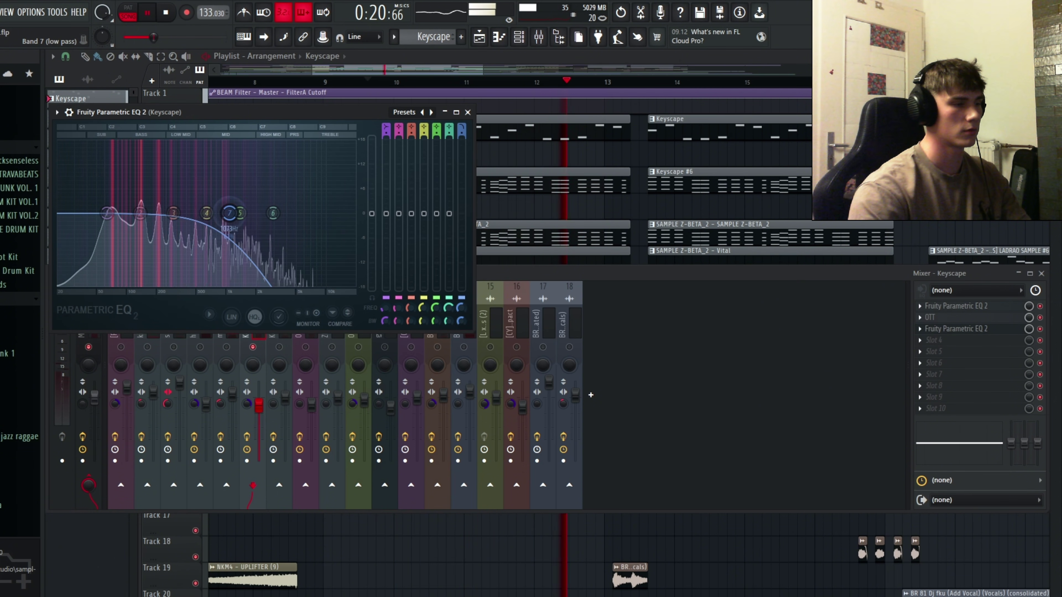
key(space)
click(929, 328)
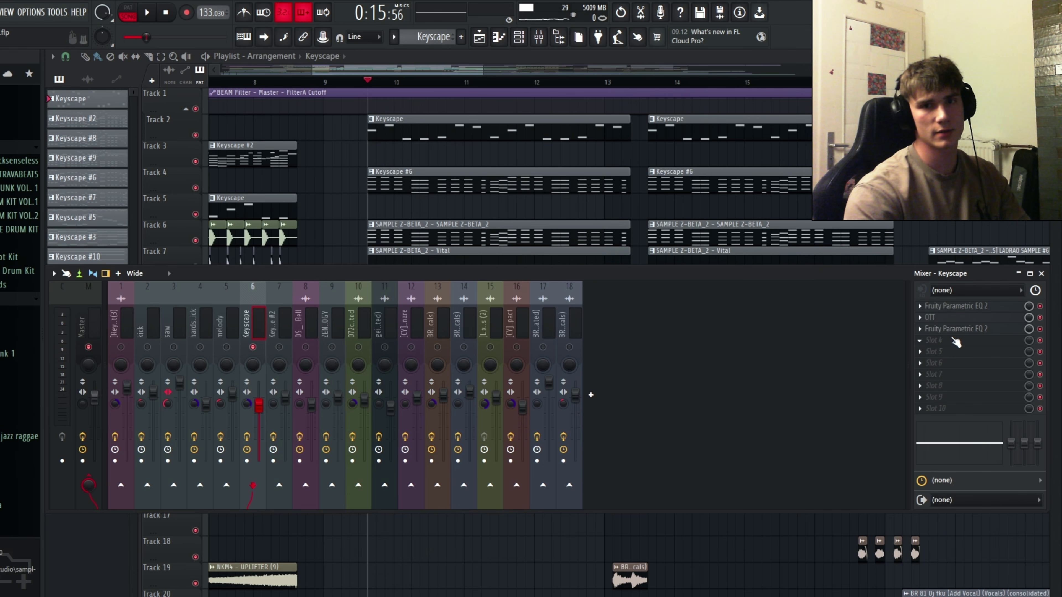
- Remove the Fruity Parametric EQ 2 from effect slot 3 of the Keyscape mixer track and play the song without it
click(923, 330)
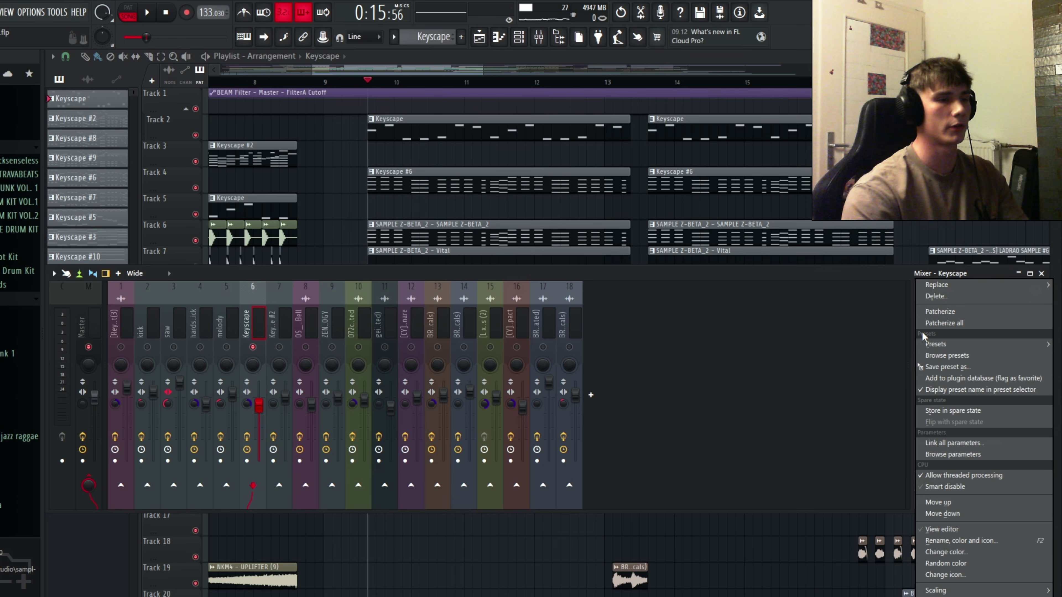
click(936, 309)
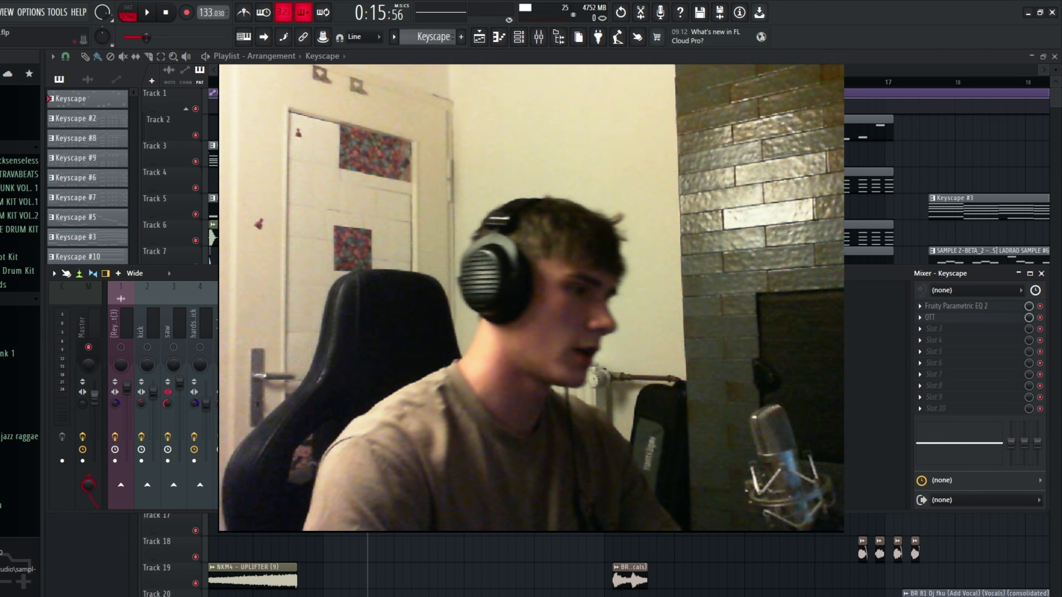
key(space)
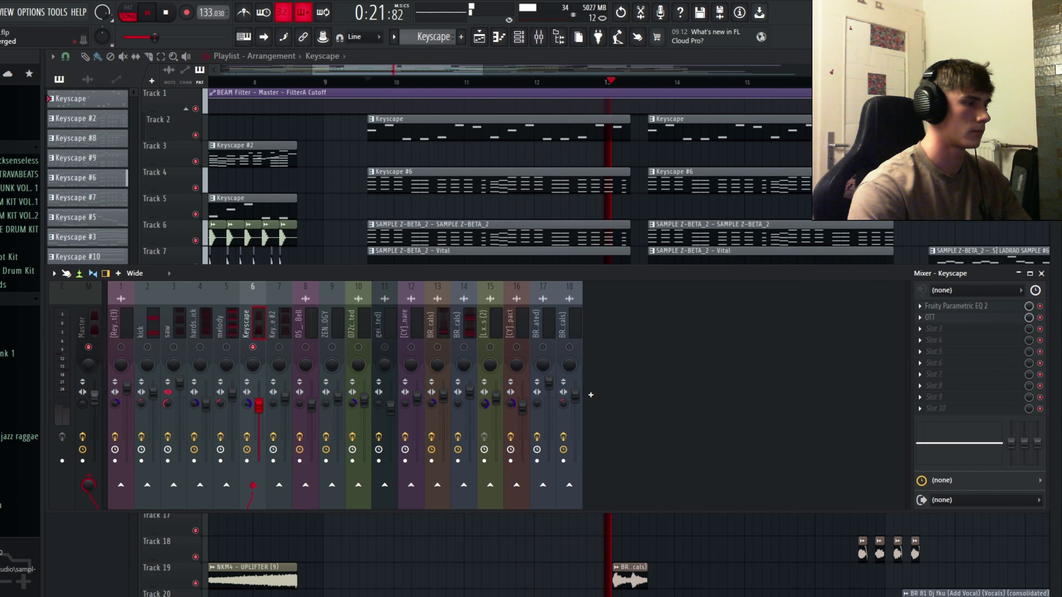
key(space)
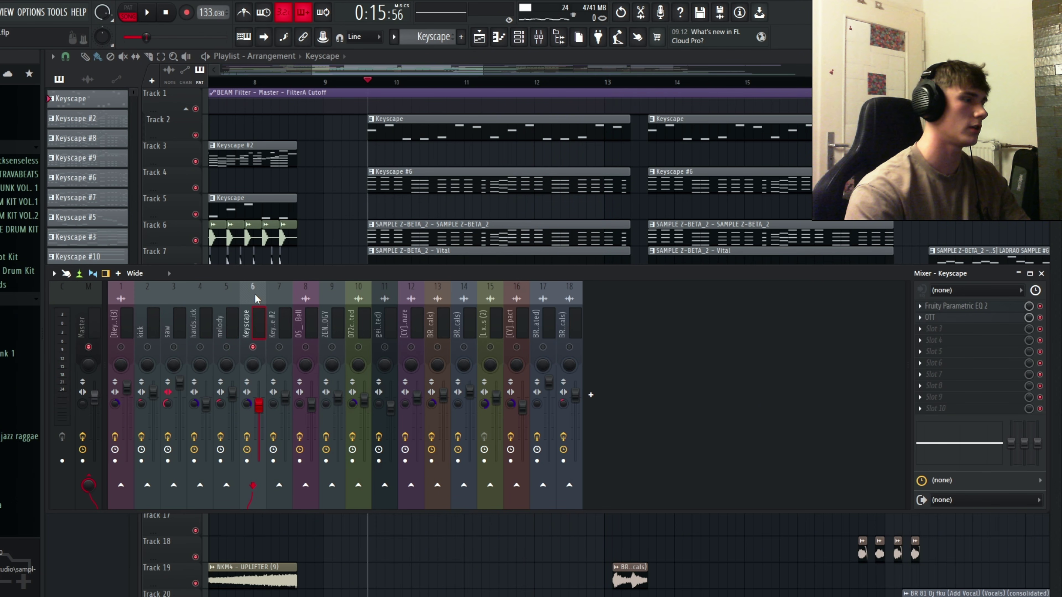
- Try panning the Keyscape mixer track left and right during playback, and reset the panning to centre
key(space)
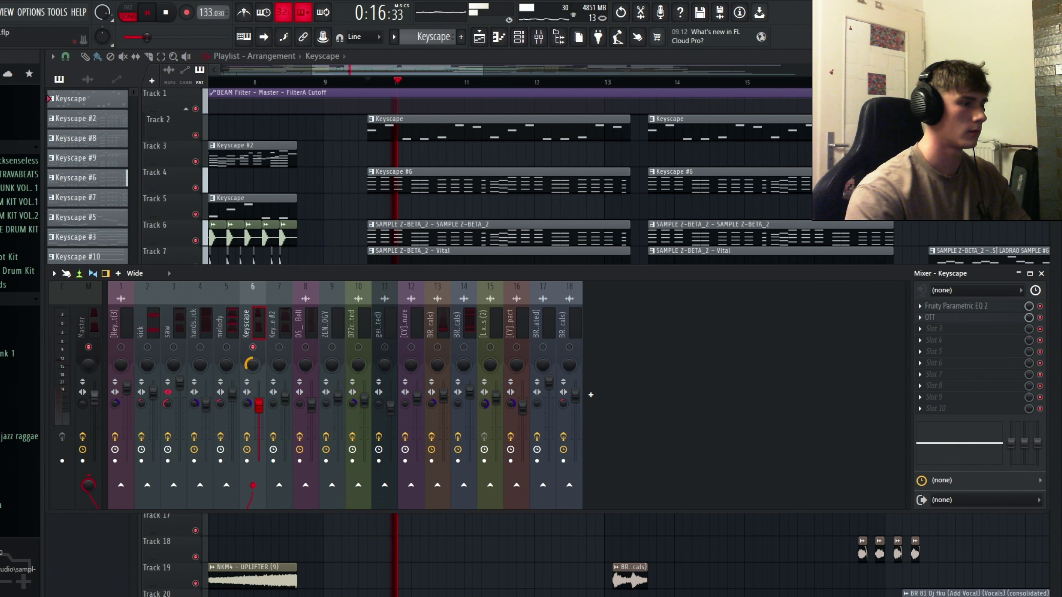
drag(252, 367, 253, 355)
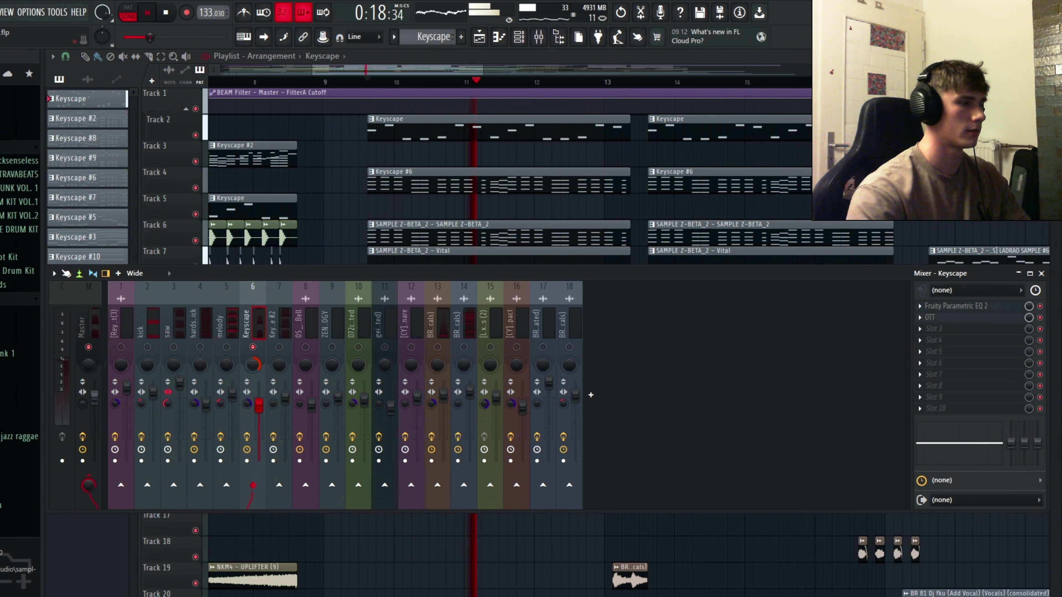
right_click(253, 365)
click(272, 376)
key(space)
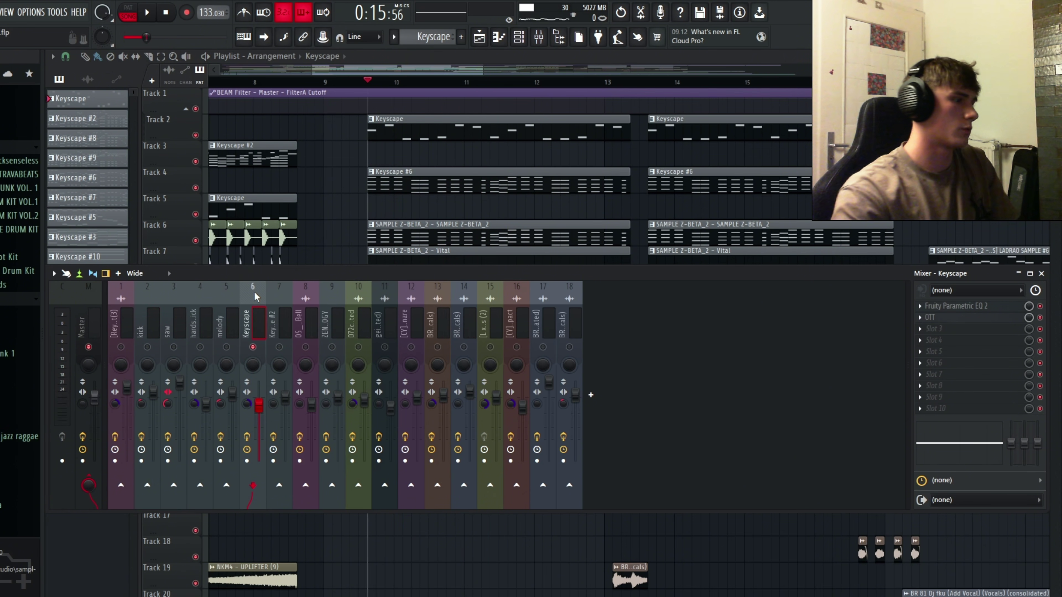
- Pick the Keyscape #6 pattern from its first clip on Track 4 and return to the full playlist
key(F9)
scroll(359, 206, down, 5)
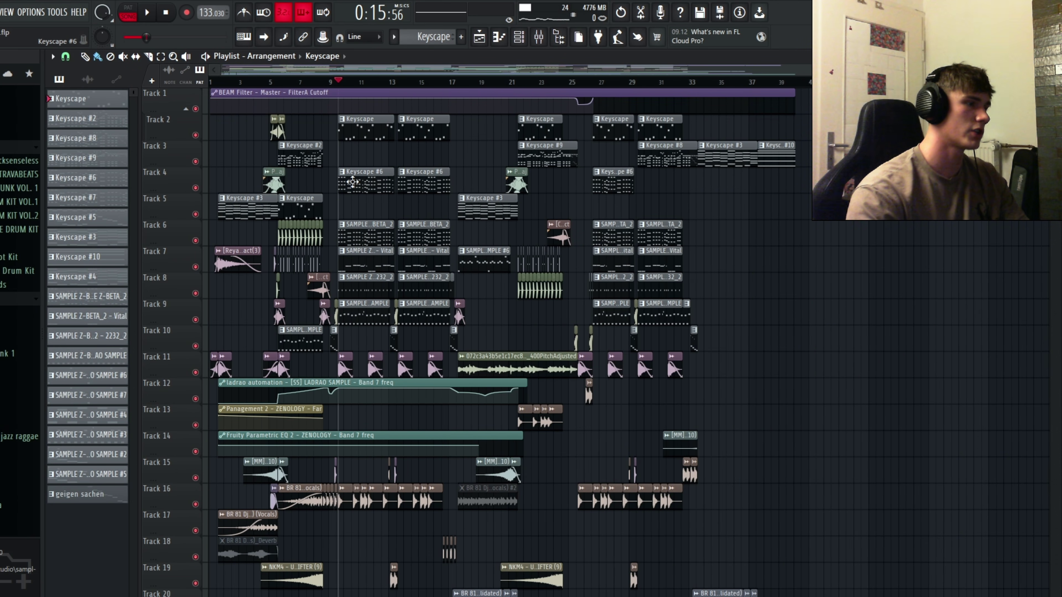
click(354, 185)
key(F9)
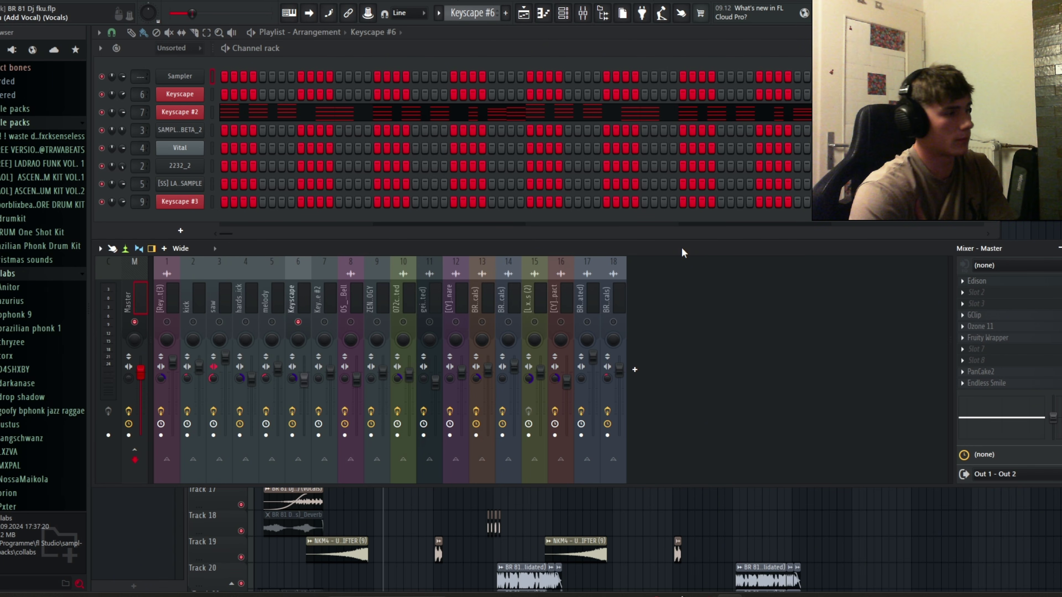
key(F5)
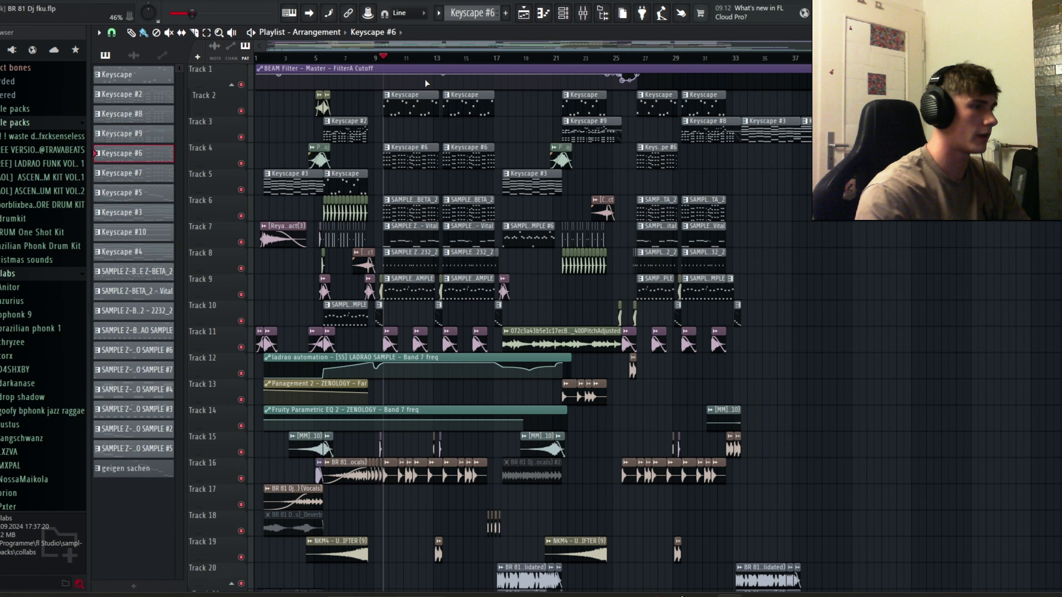
- Set the playhead at about bar 17 and play the song from there with the mixer's Master track shown
click(500, 58)
key(F9)
key(space)
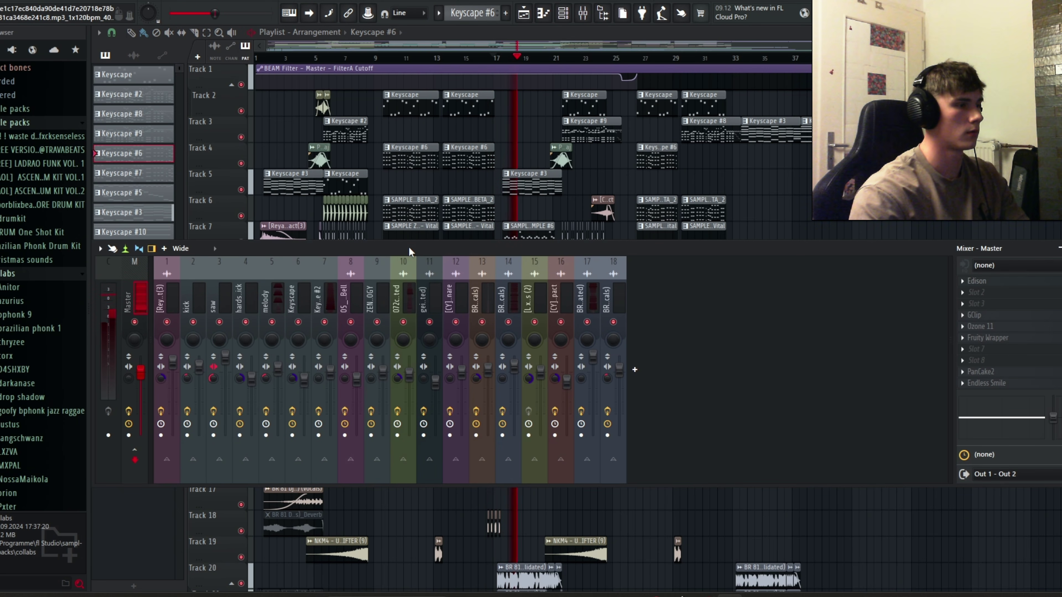
key(space)
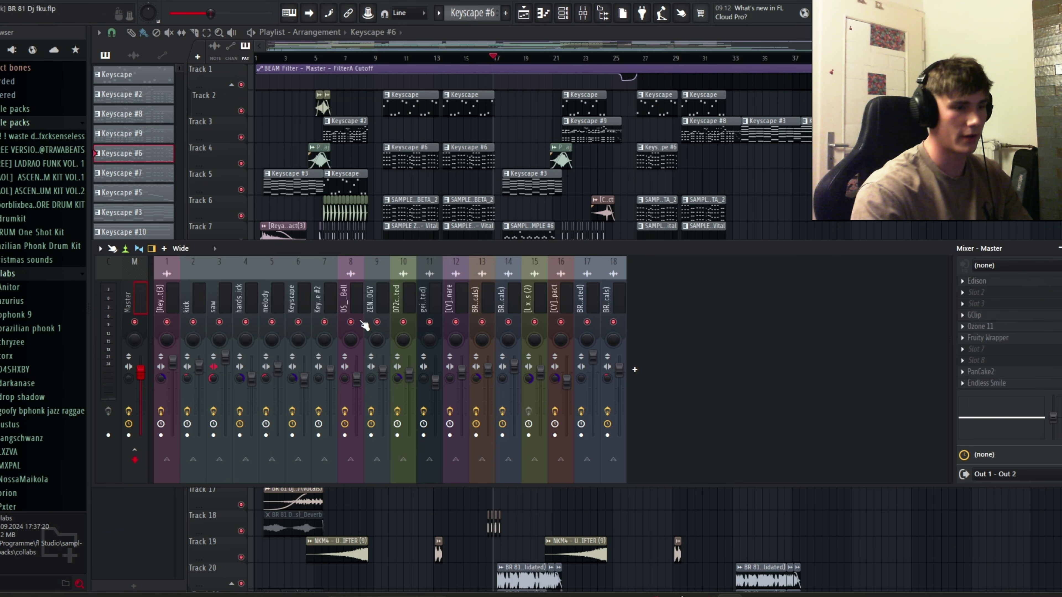
key(F9)
key(space)
click(582, 12)
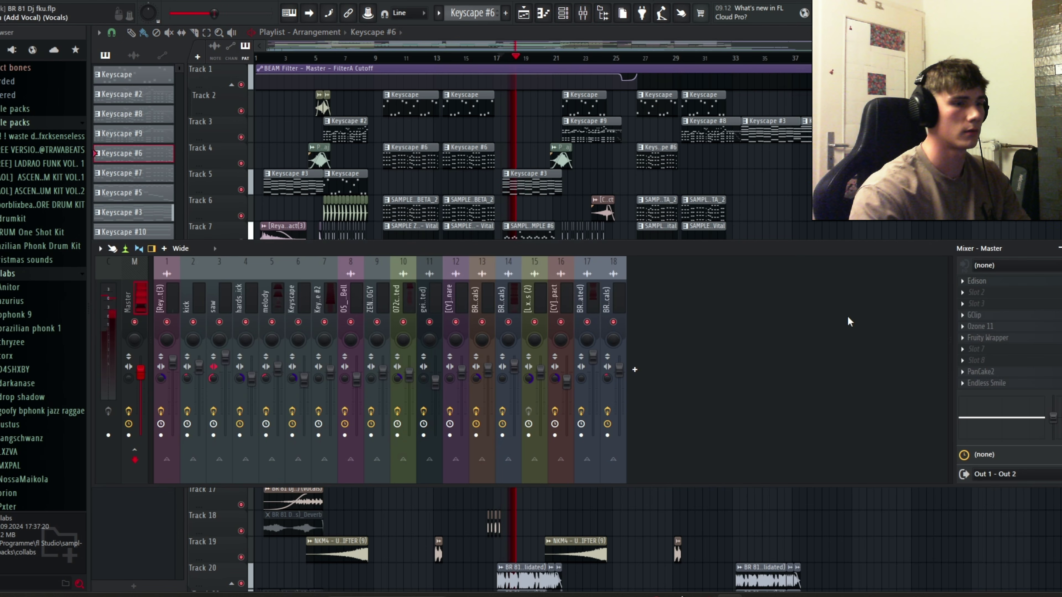
key(space)
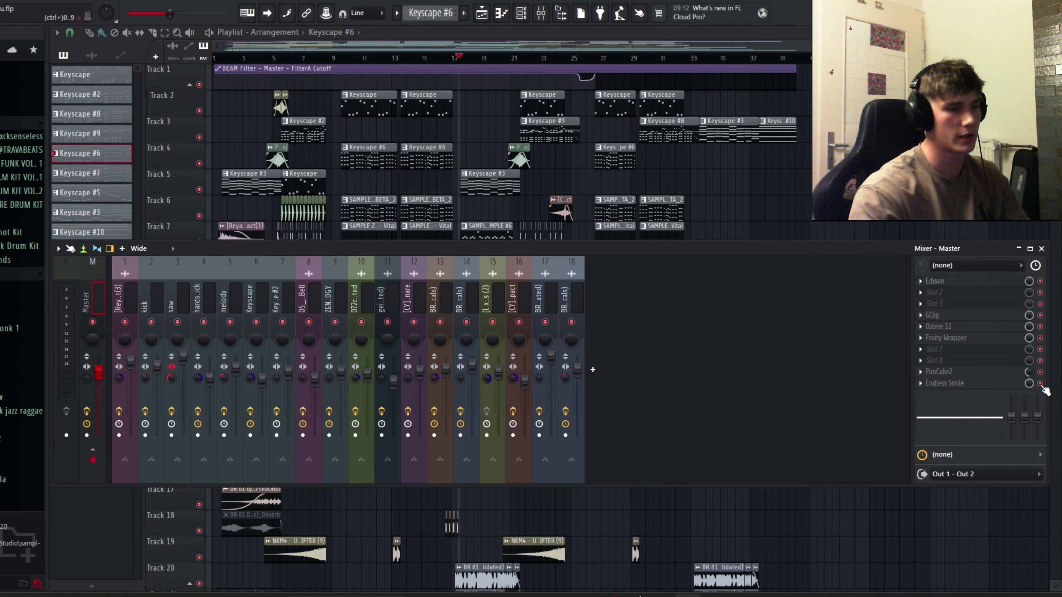
- Load Fruity Reeverb 2 into effect slot 3 of the Master mixer track and play the song to hear it
click(943, 303)
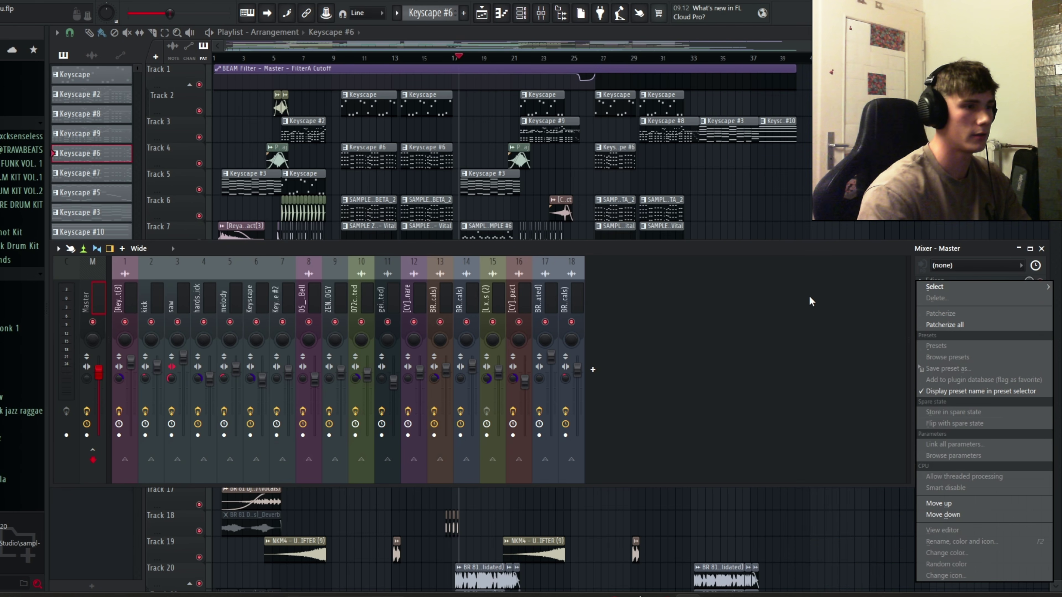
mouse_move(951, 288)
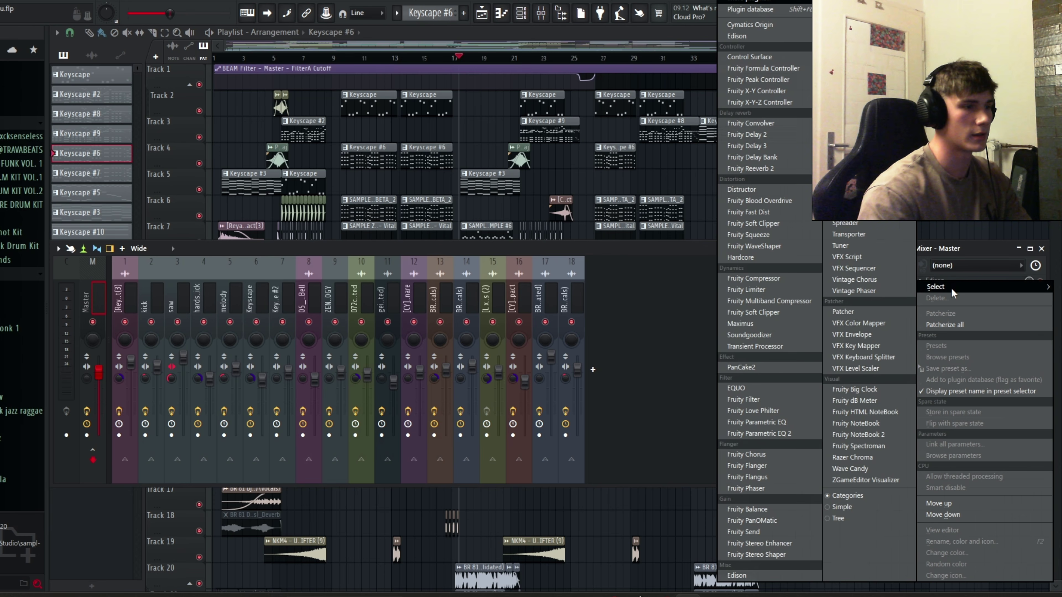
click(759, 170)
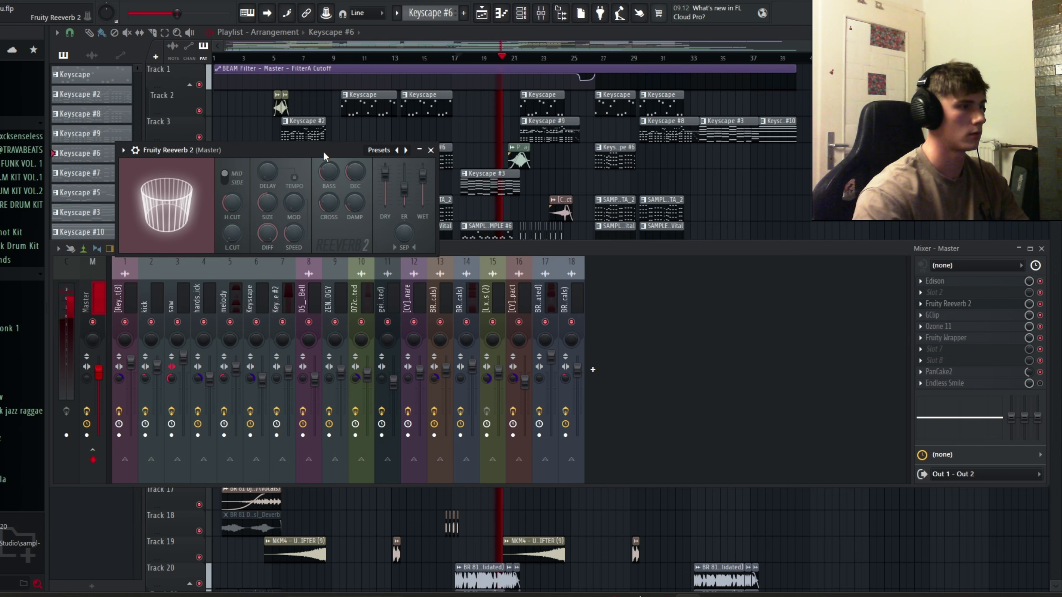
key(space)
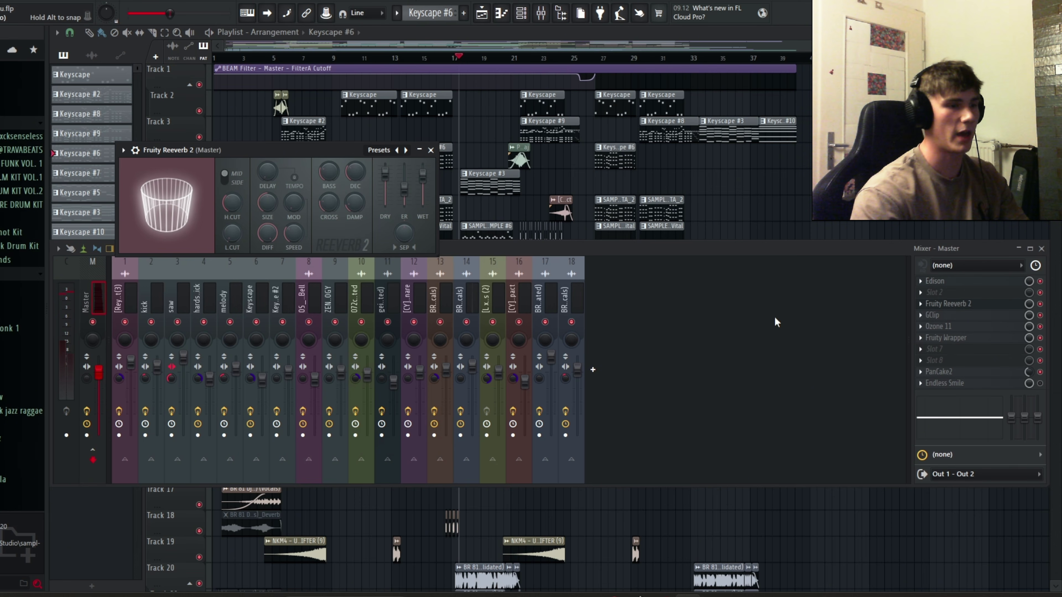
click(836, 326)
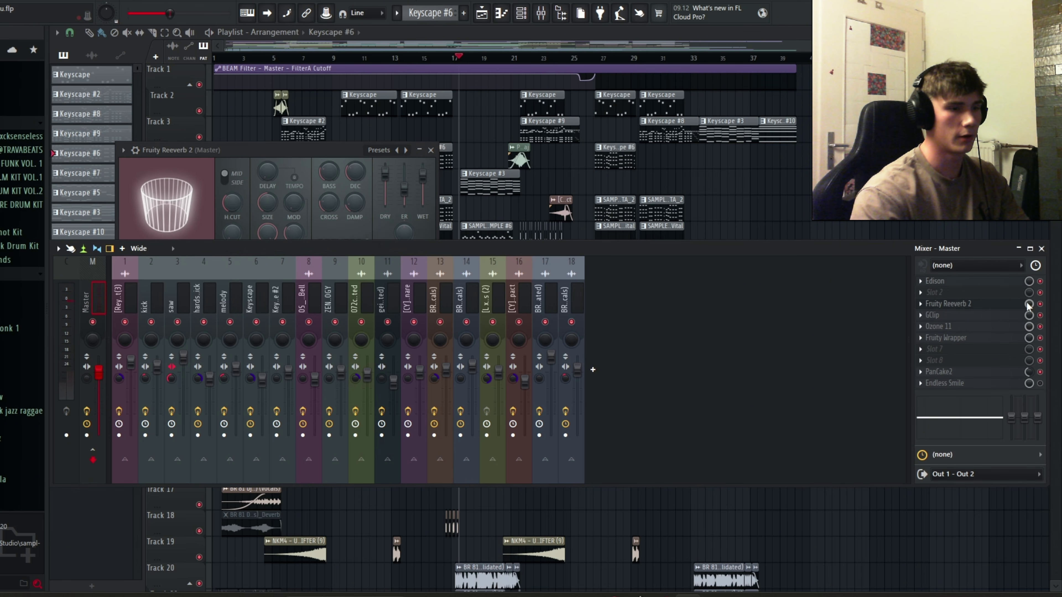
- Turn the Master's Fruity Reeverb 2 mix level down to zero and create an automation clip for it
drag(1029, 304, 1029, 319)
key(space)
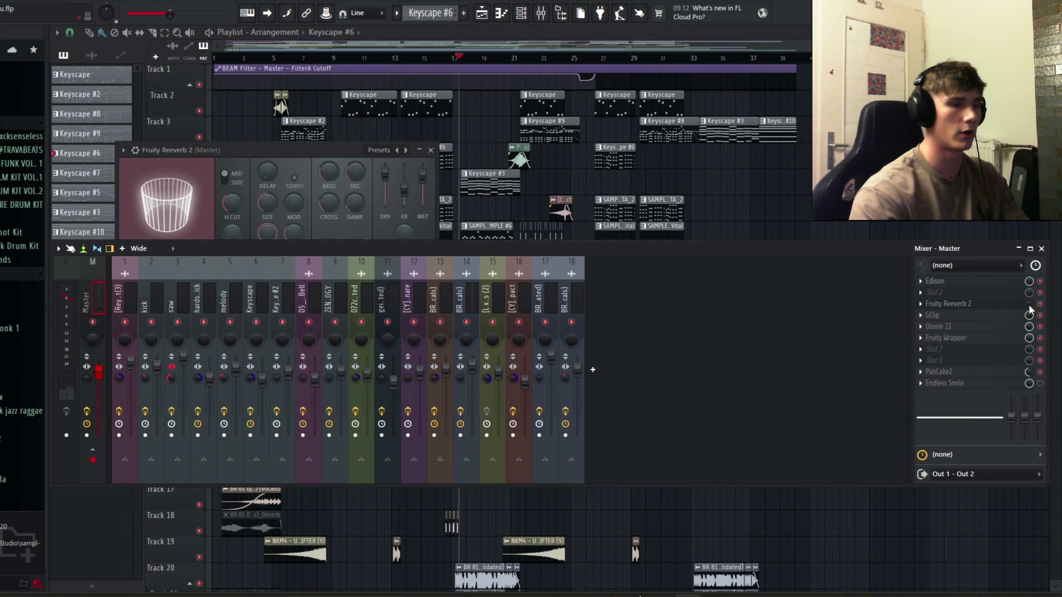
right_click(1029, 304)
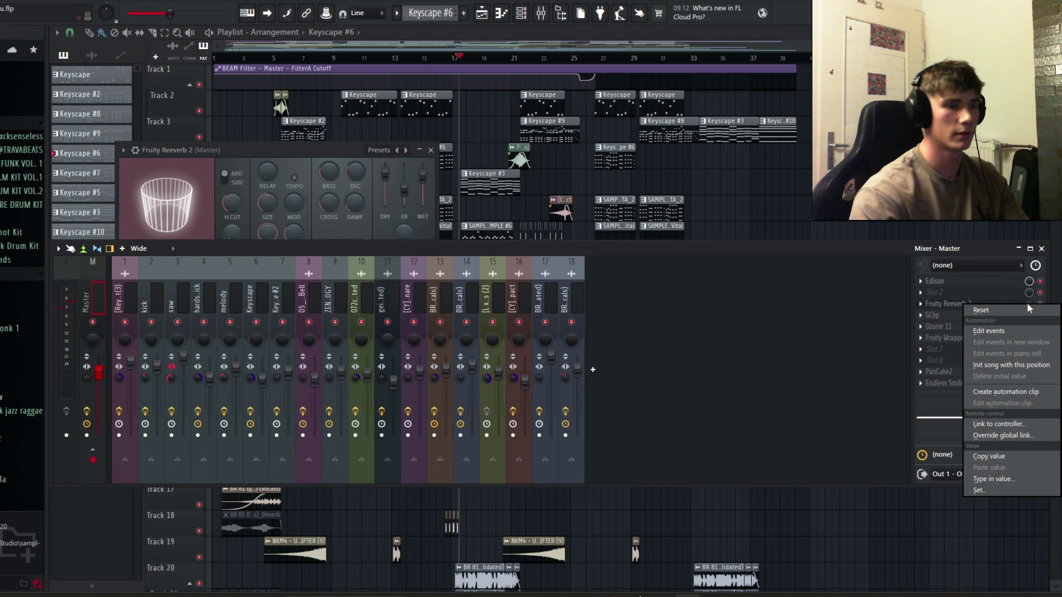
click(983, 391)
- Move the Fruity Reeverb 2 mix level automation clip to the start of Track 28
scroll(474, 332, down, 3)
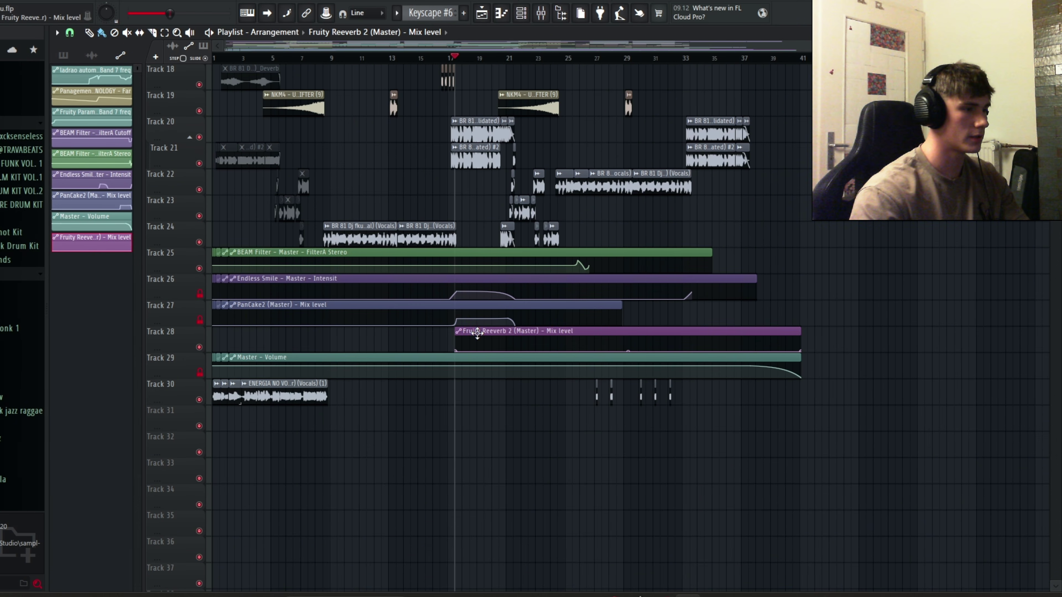
drag(474, 332, 224, 351)
ctrl+scroll(297, 341, up, 3)
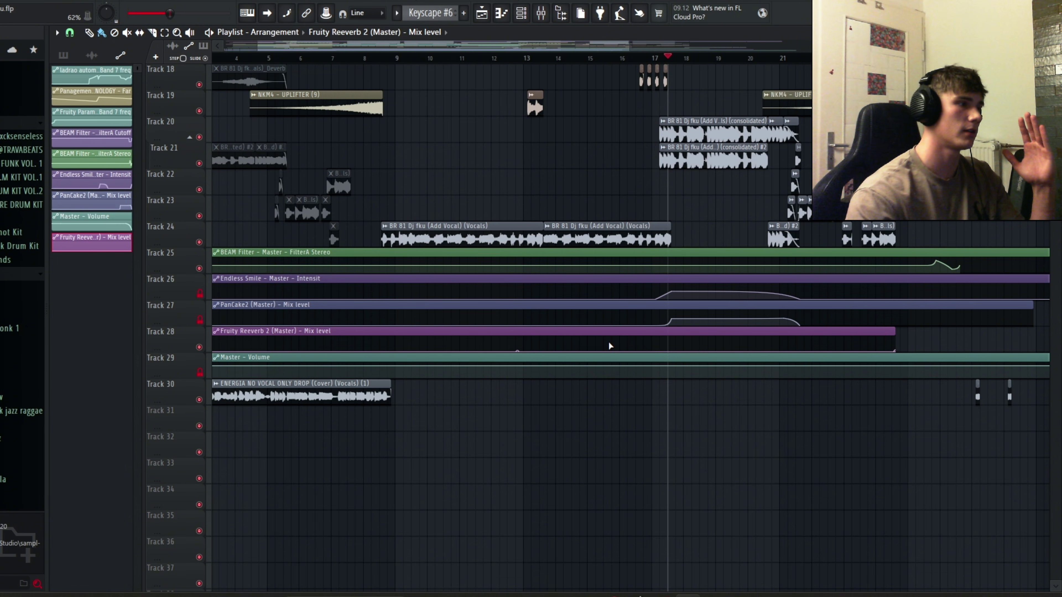
- Play the song briefly from about bar 17 to check where the reverb should come in
scroll(616, 347, up, 5)
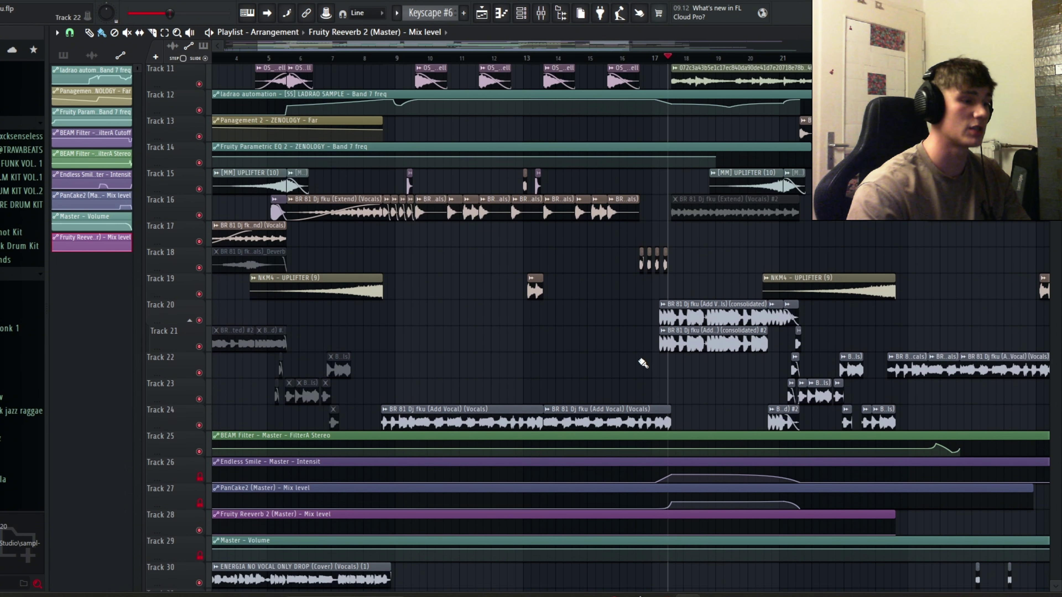
ctrl+scroll(543, 356, down, 2)
scroll(505, 364, up, 6)
key(space)
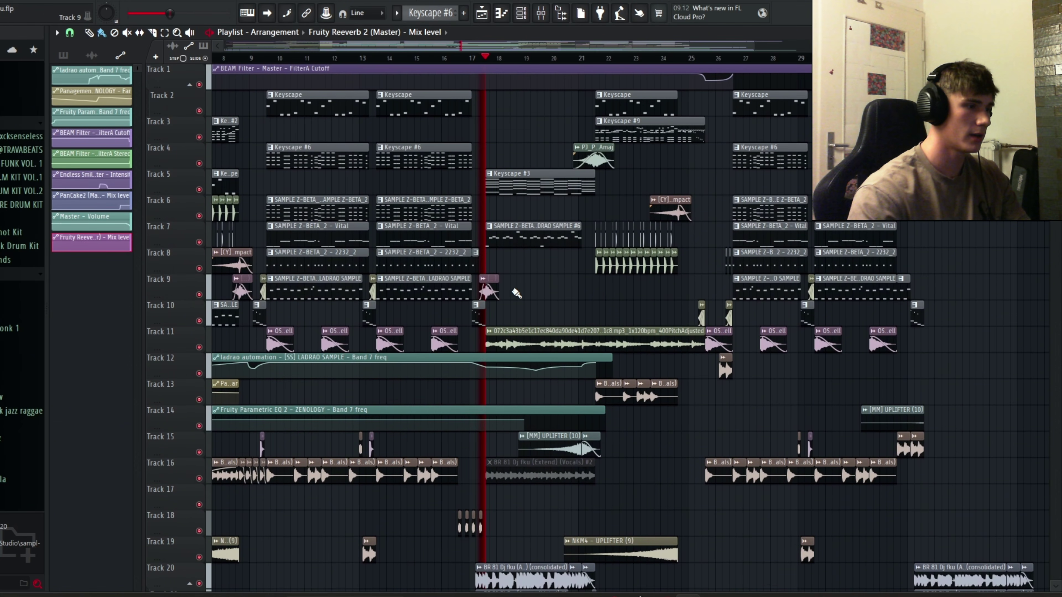
scroll(512, 201, down, 2)
key(space)
- Shape the Reeverb 2 mix level automation to rise from zero at bar 17, peak midway through that bar, and fade to zero at bar 21
scroll(514, 377, down, 9)
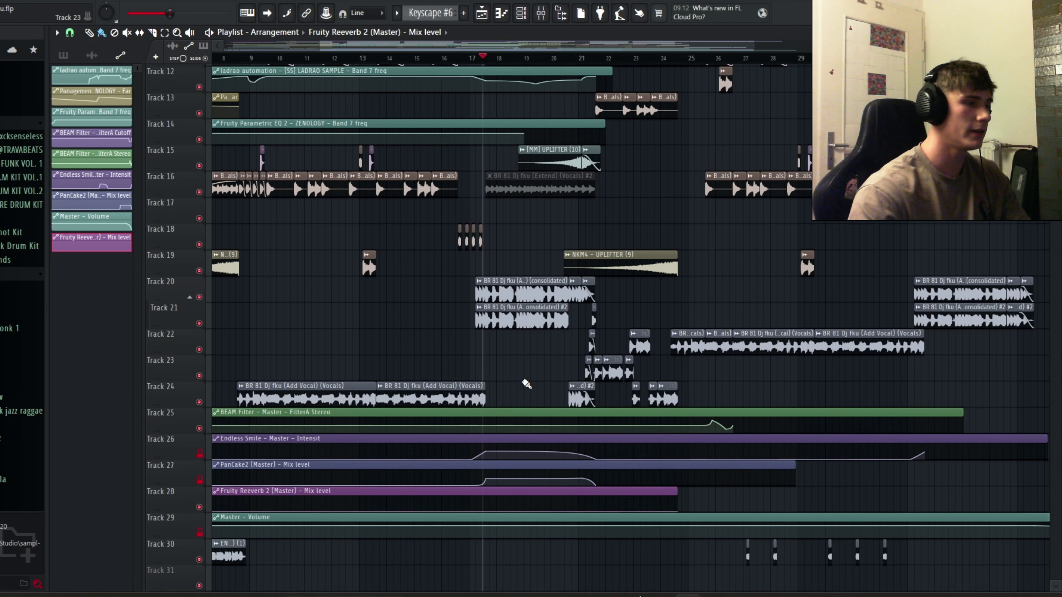
ctrl+scroll(486, 397, up, 4)
ctrl+scroll(501, 401, up, 3)
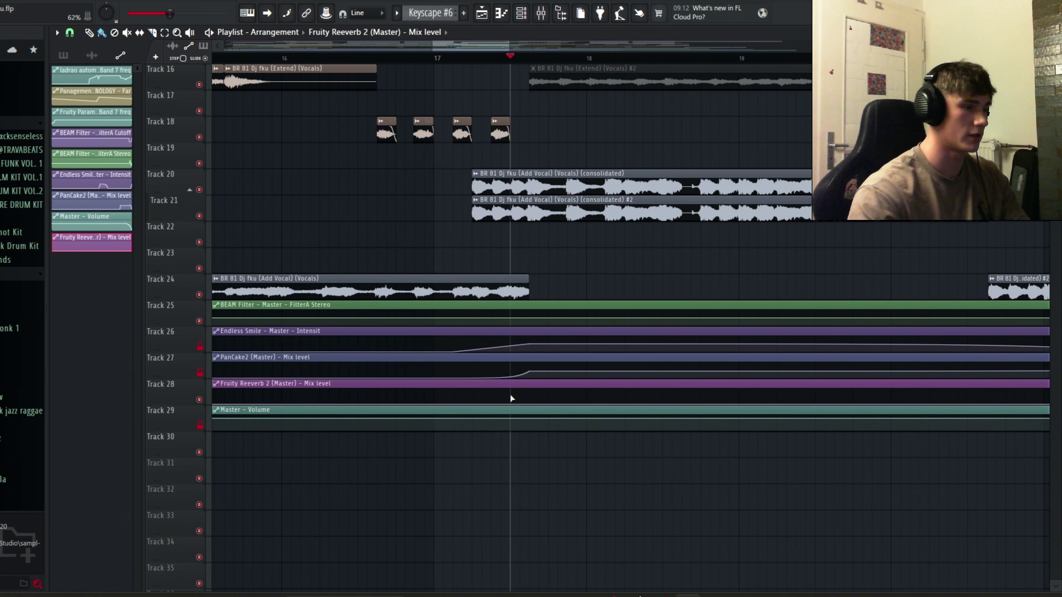
click(511, 392)
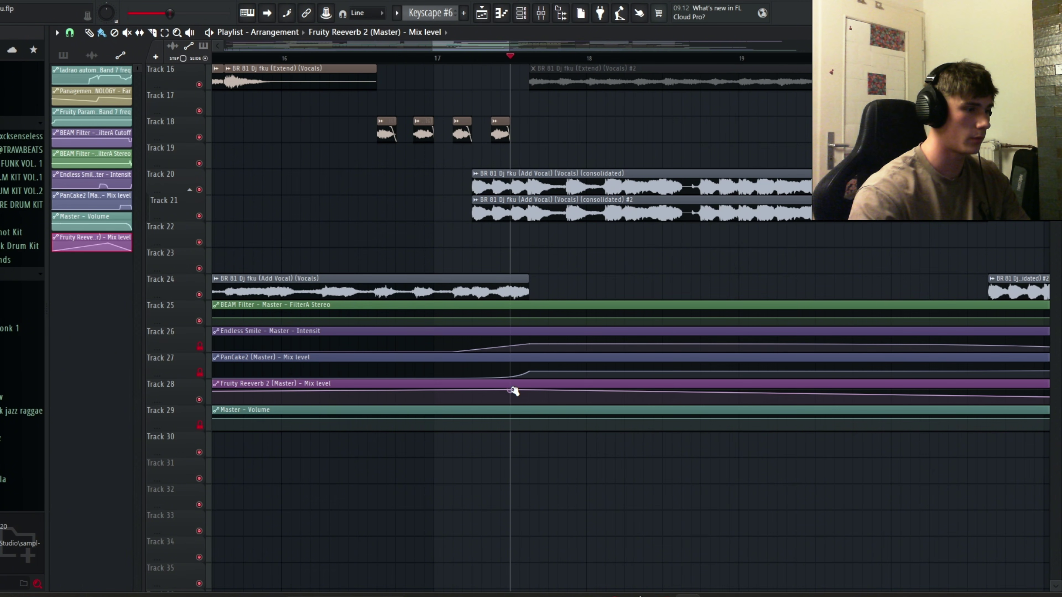
drag(437, 393, 446, 425)
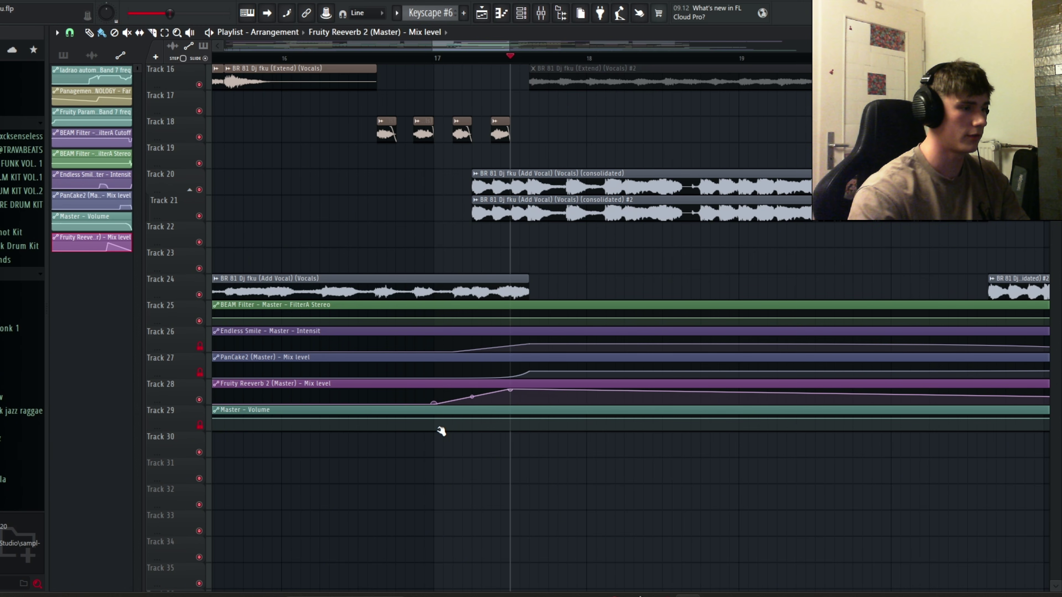
ctrl+scroll(436, 396, down, 5)
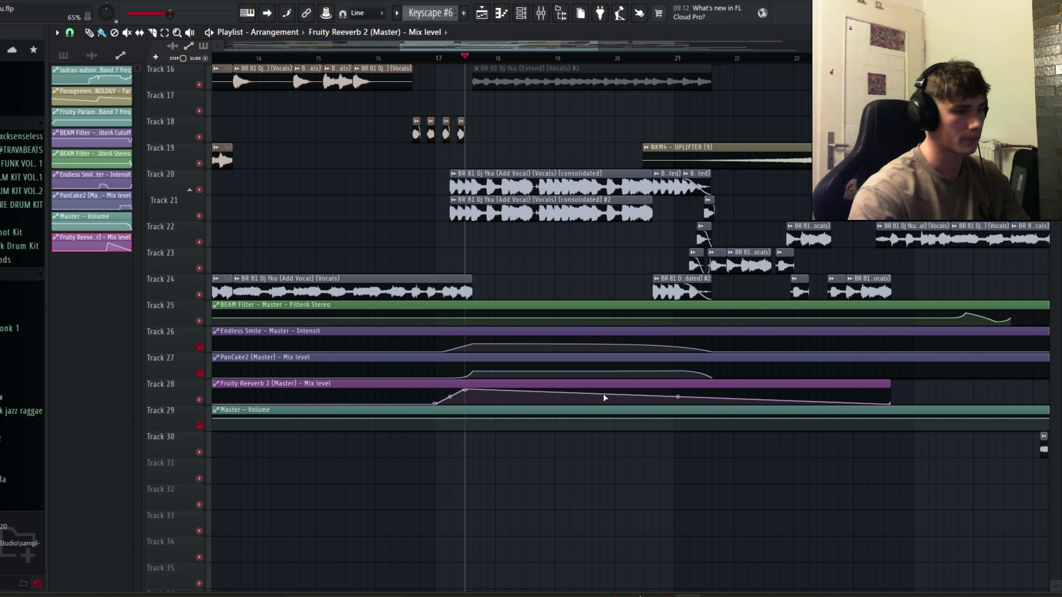
drag(606, 394, 676, 408)
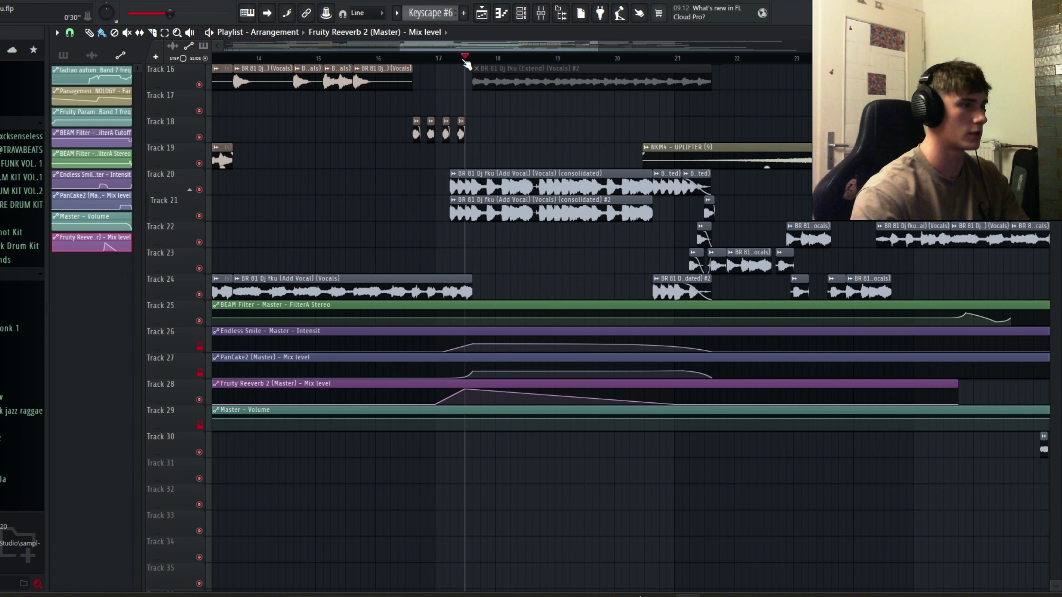
- Set the playhead just before bar 17 and play the song to hear the automated reverb
click(435, 59)
key(space)
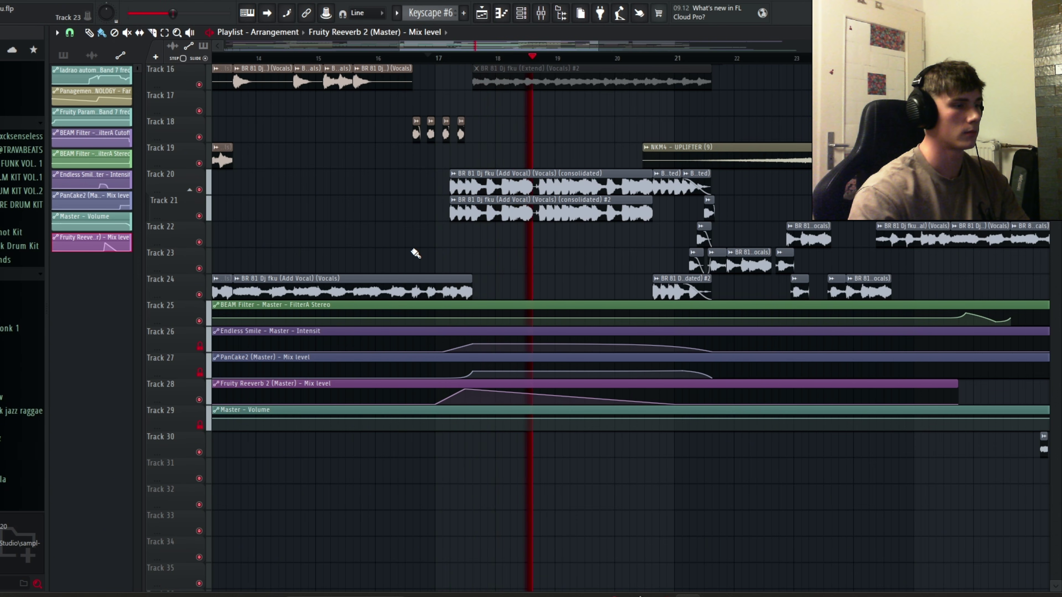
key(space)
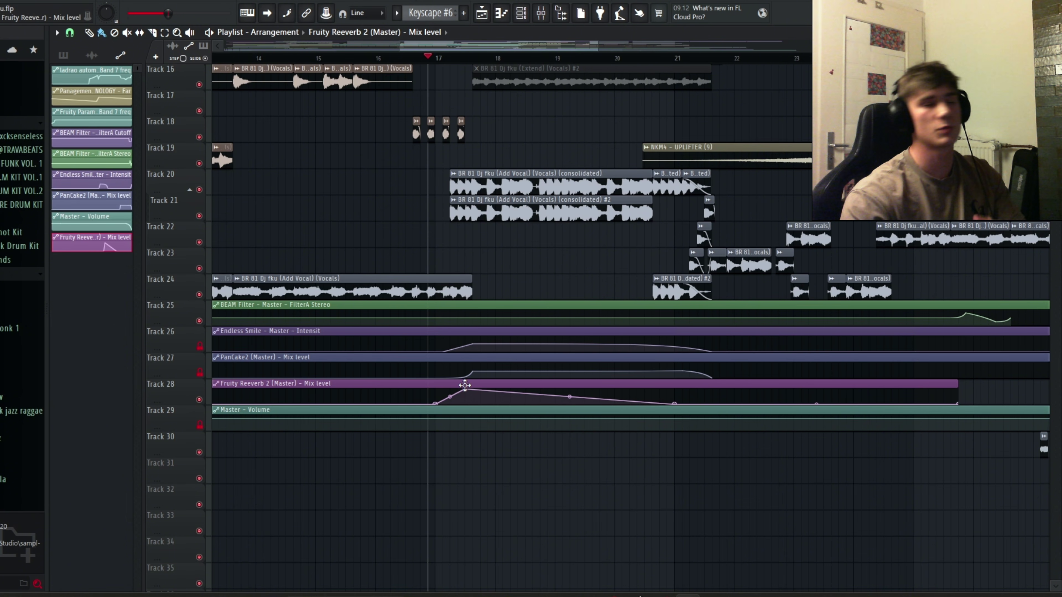
ctrl+scroll(348, 233, down, 5)
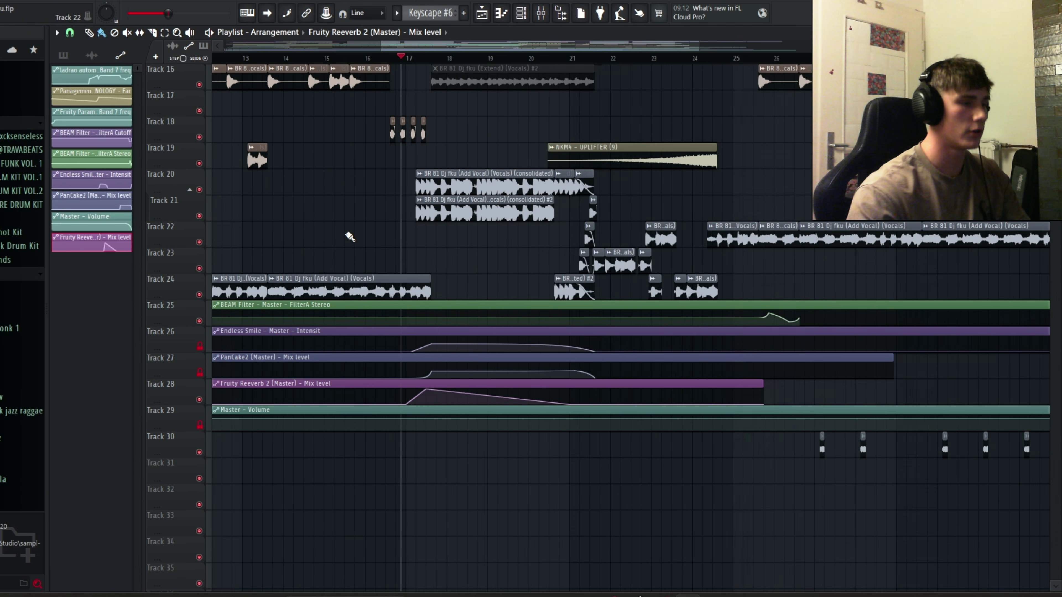
ctrl+scroll(339, 246, down, 2)
scroll(338, 246, up, 8)
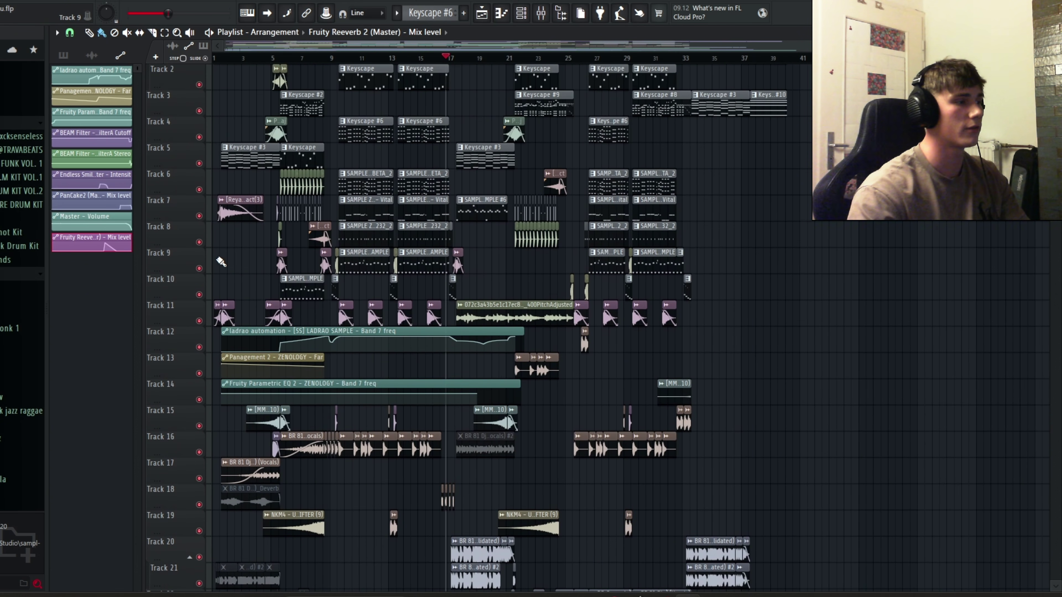
- Look through the playlist from the melody clips down to the master effect automation clips on Tracks 25 to 29
scroll(407, 319, down, 4)
scroll(397, 433, down, 6)
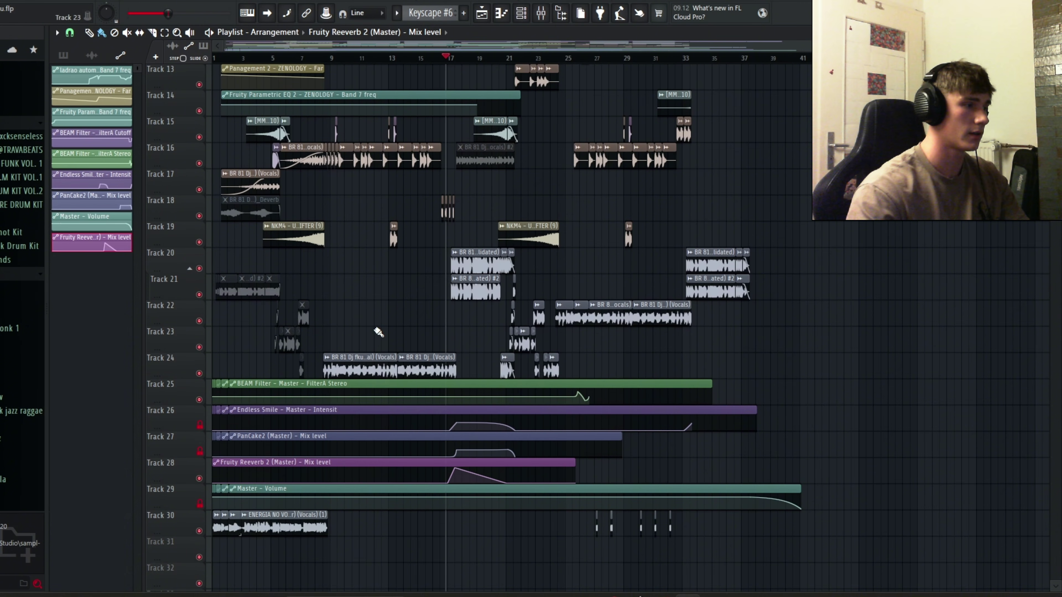
scroll(358, 295, up, 11)
scroll(359, 295, up, 1)
ctrl+scroll(353, 292, up, 5)
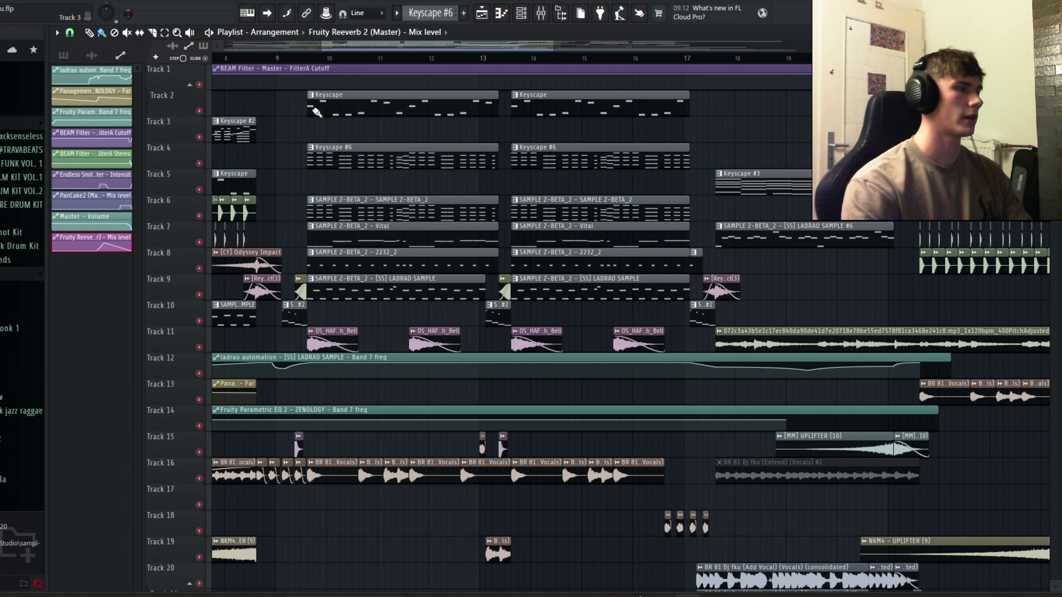
ctrl+scroll(356, 209, down, 5)
scroll(391, 333, down, 8)
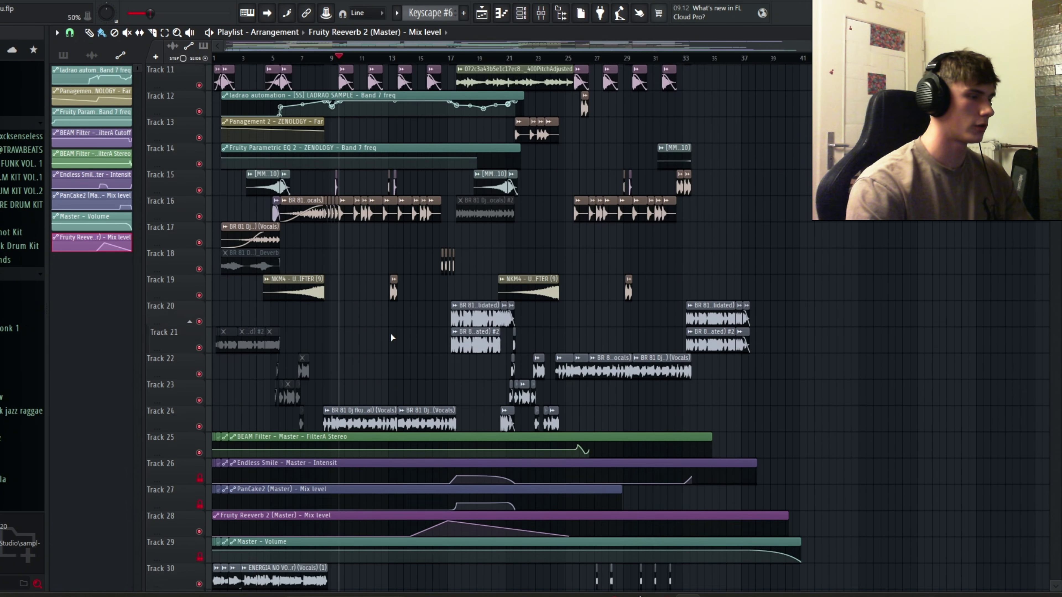
ctrl+scroll(452, 396, up, 2)
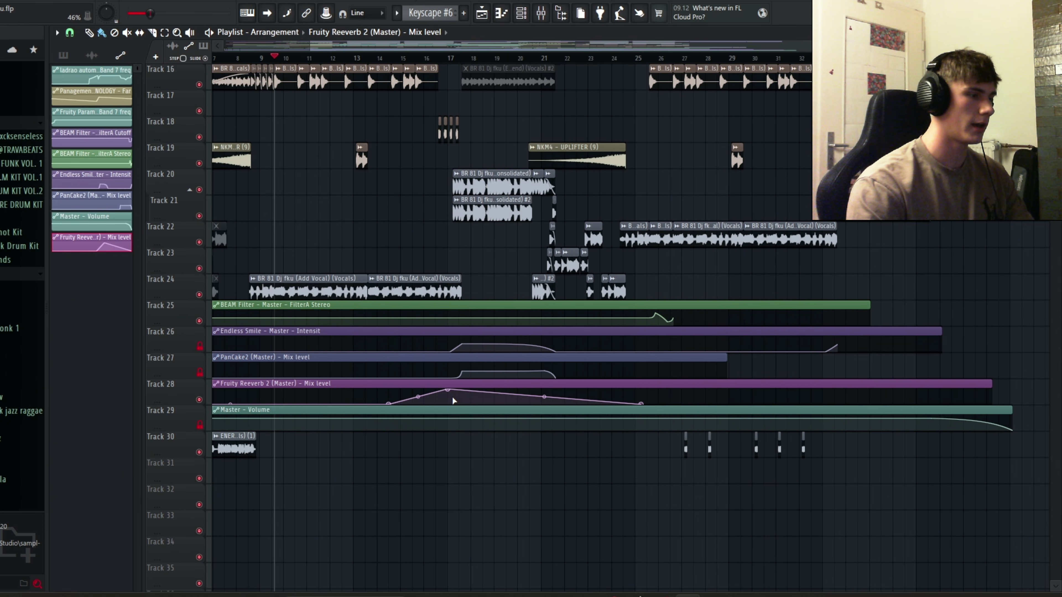
- Set the playhead between bars 9 and 10, solo Track 9, and play it briefly
drag(455, 64, 270, 111)
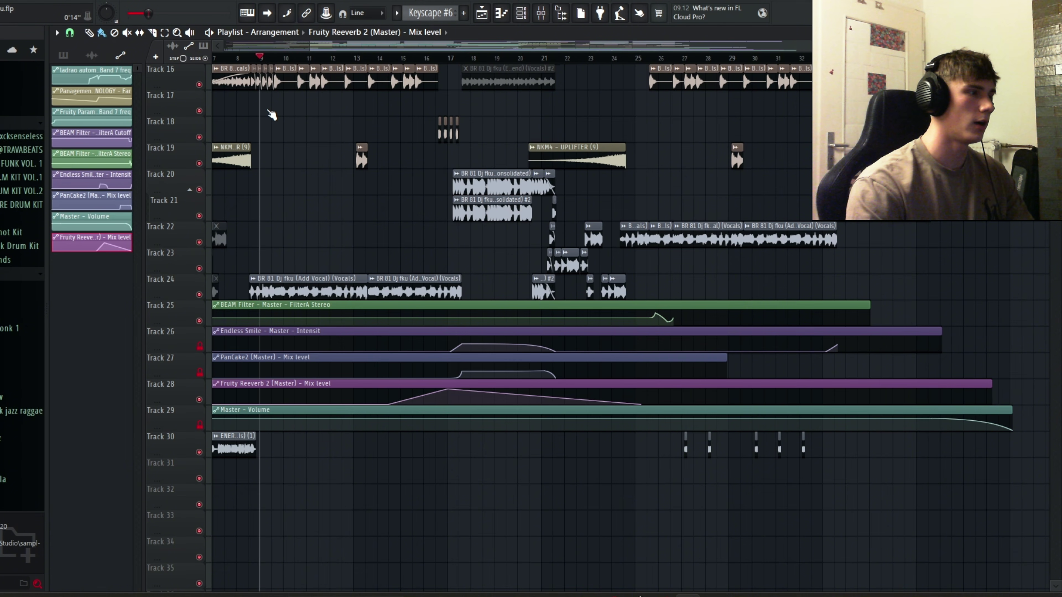
scroll(292, 173, up, 8)
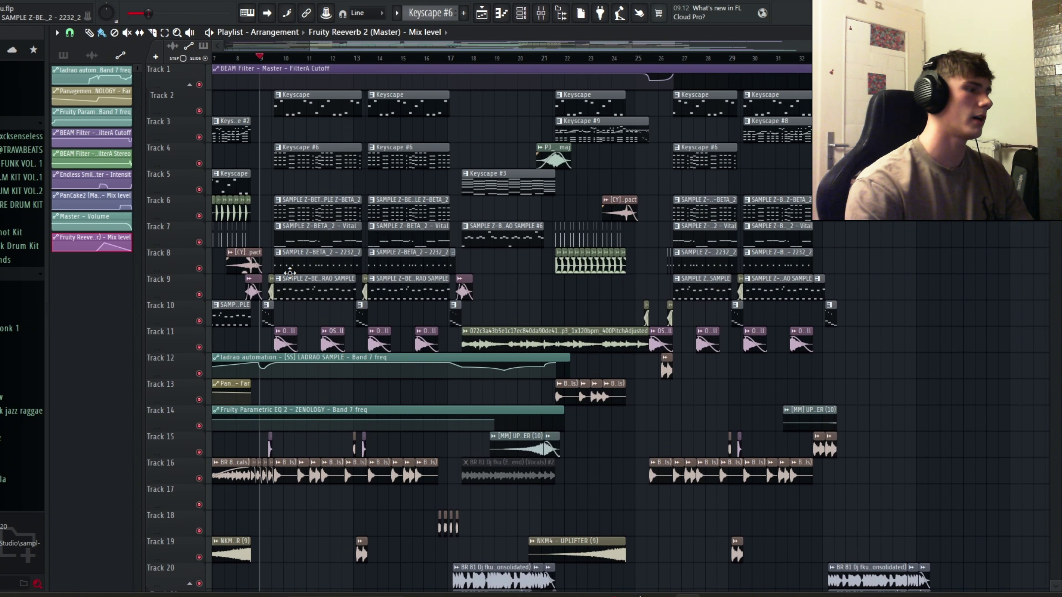
click(272, 63)
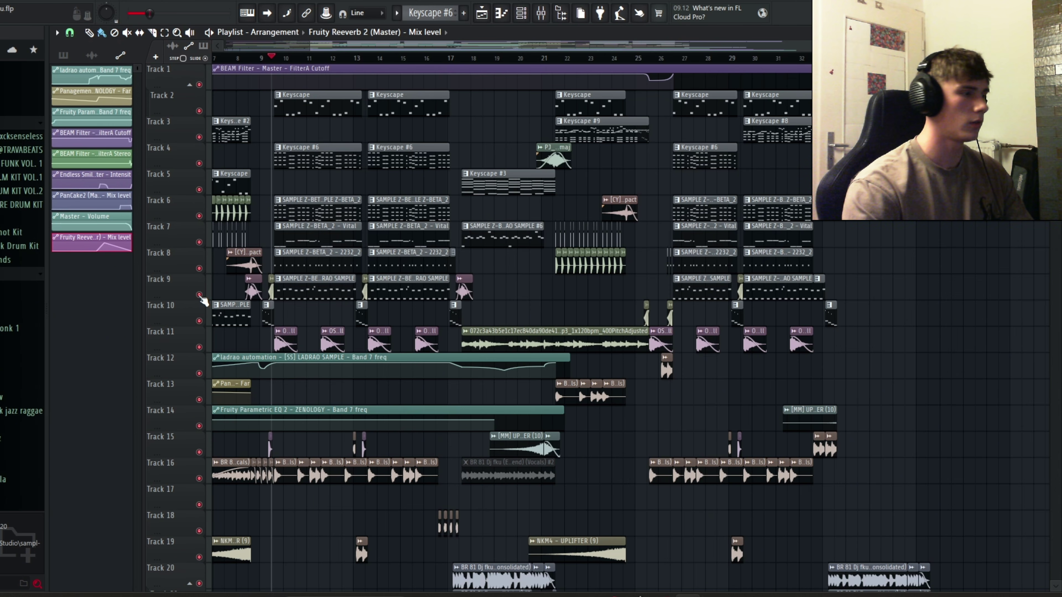
right_click(199, 294)
scroll(268, 301, down, 2)
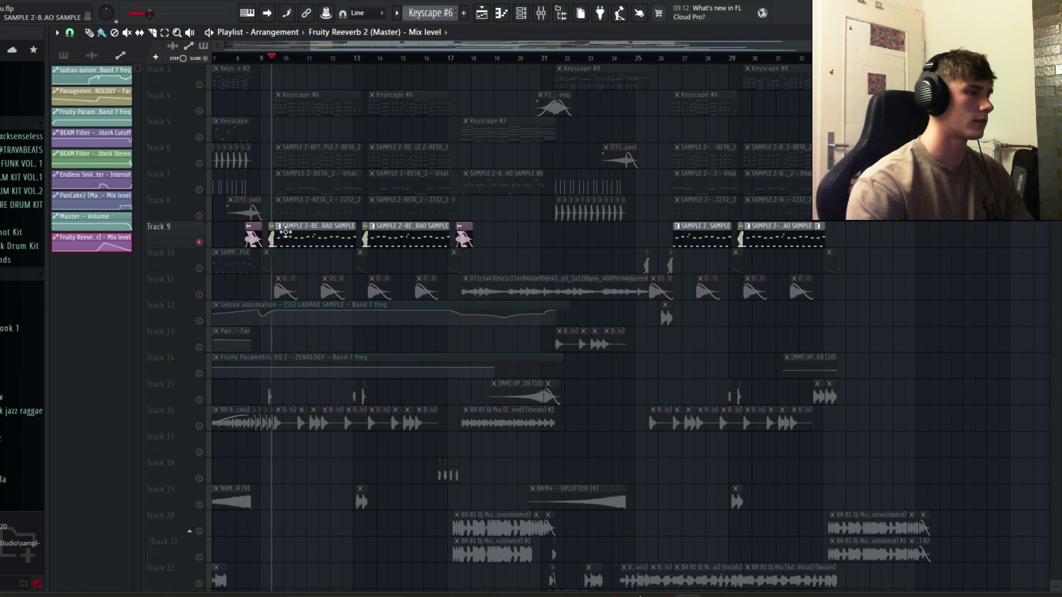
key(space)
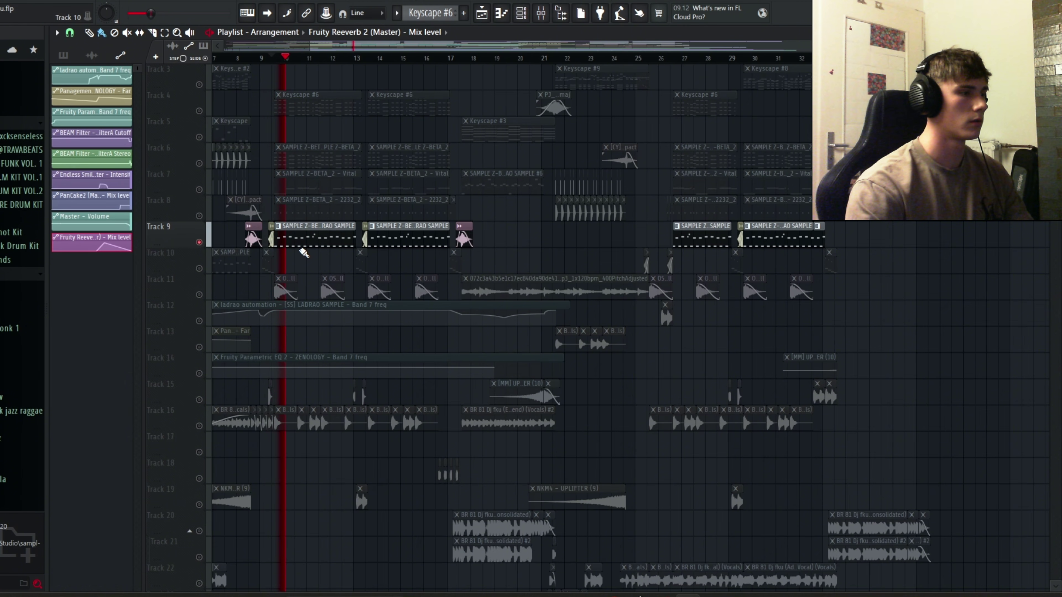
key(space)
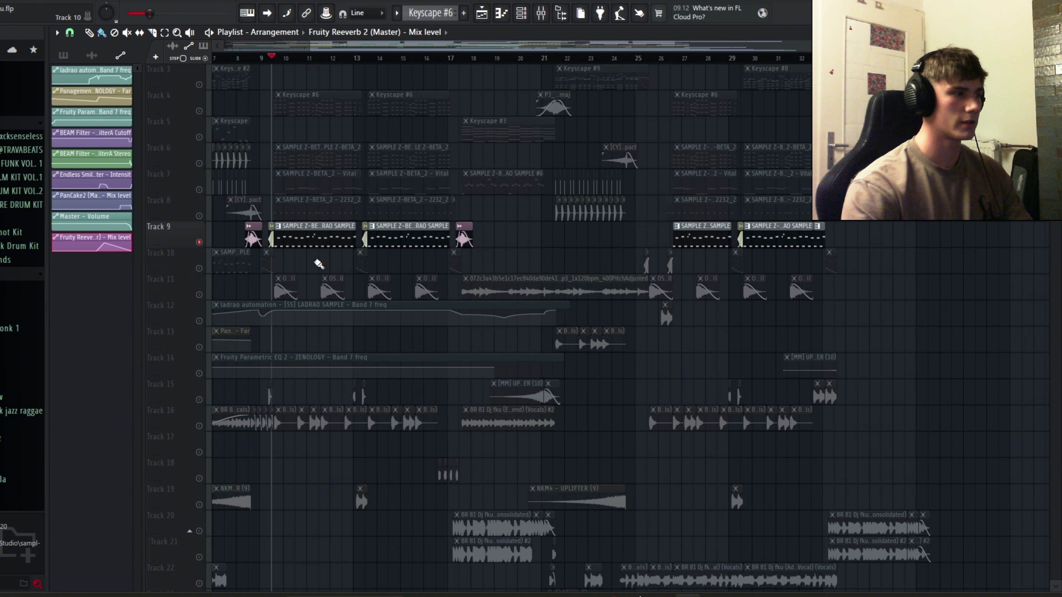
- Examine which playlist tracks stay active while Track 9 is soloed, including the locked master automation tracks, and glance at the mixer
scroll(320, 268, down, 10)
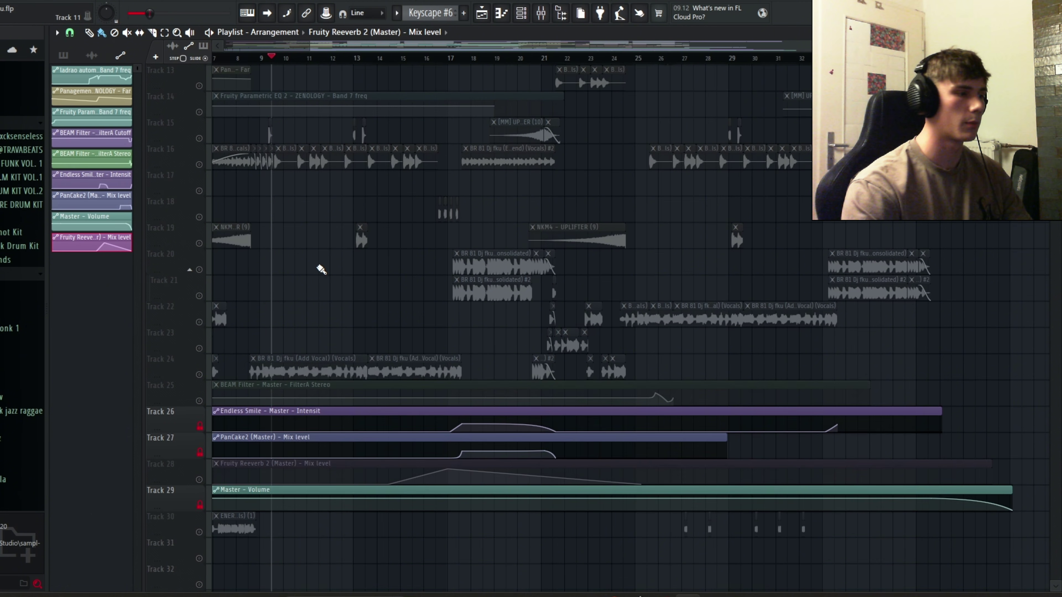
scroll(313, 302, up, 7)
scroll(312, 302, up, 5)
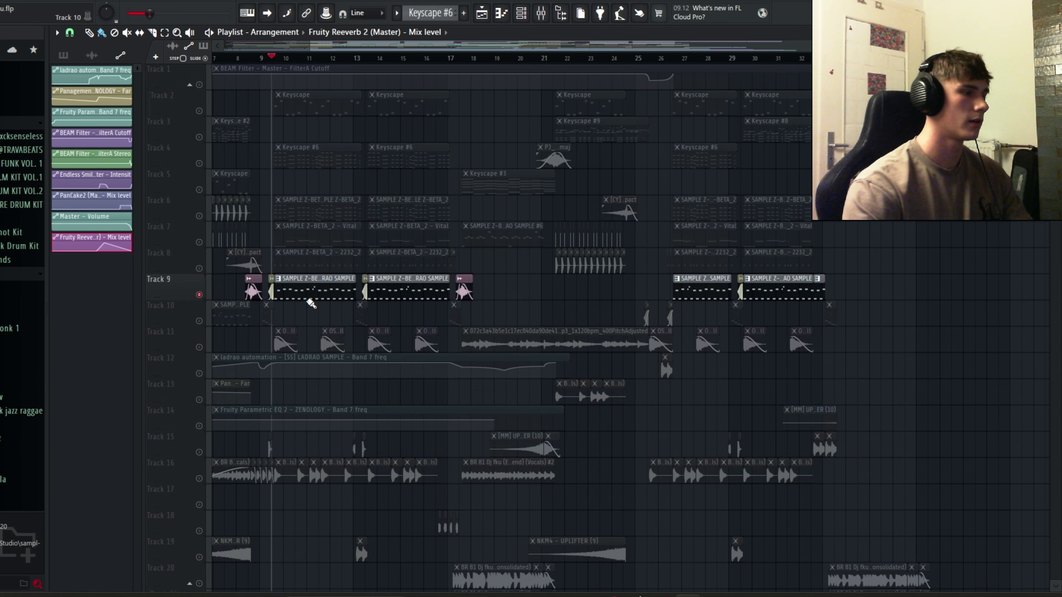
scroll(285, 297, up, 5)
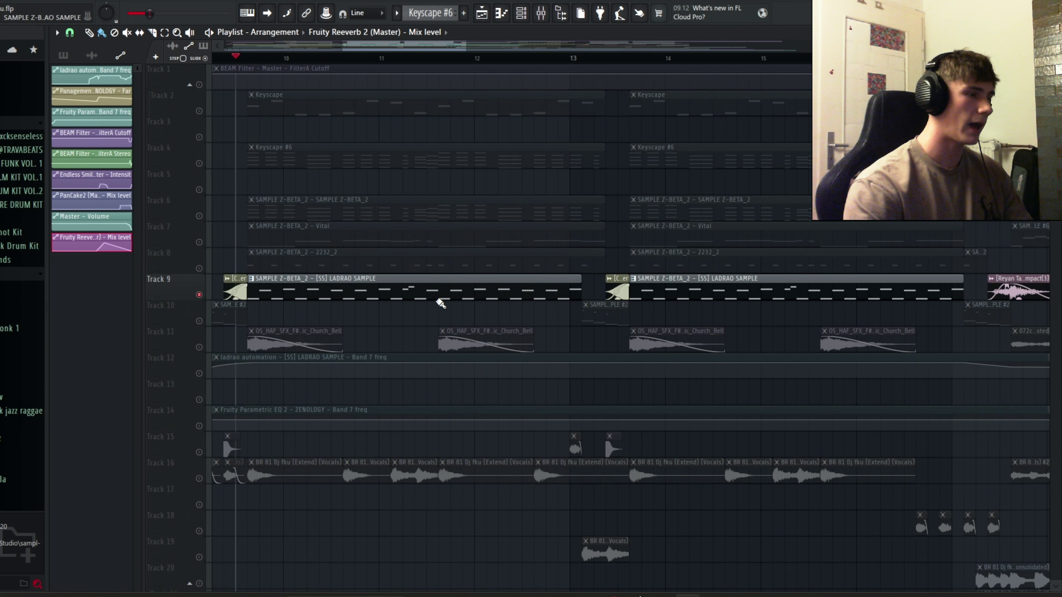
scroll(438, 301, down, 5)
scroll(315, 291, down, 6)
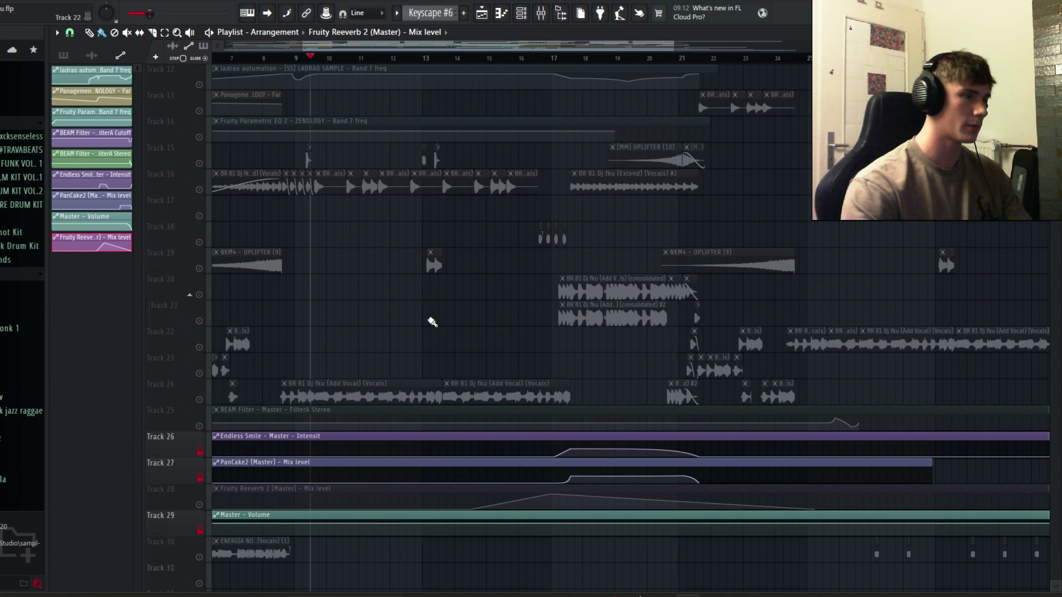
click(541, 13)
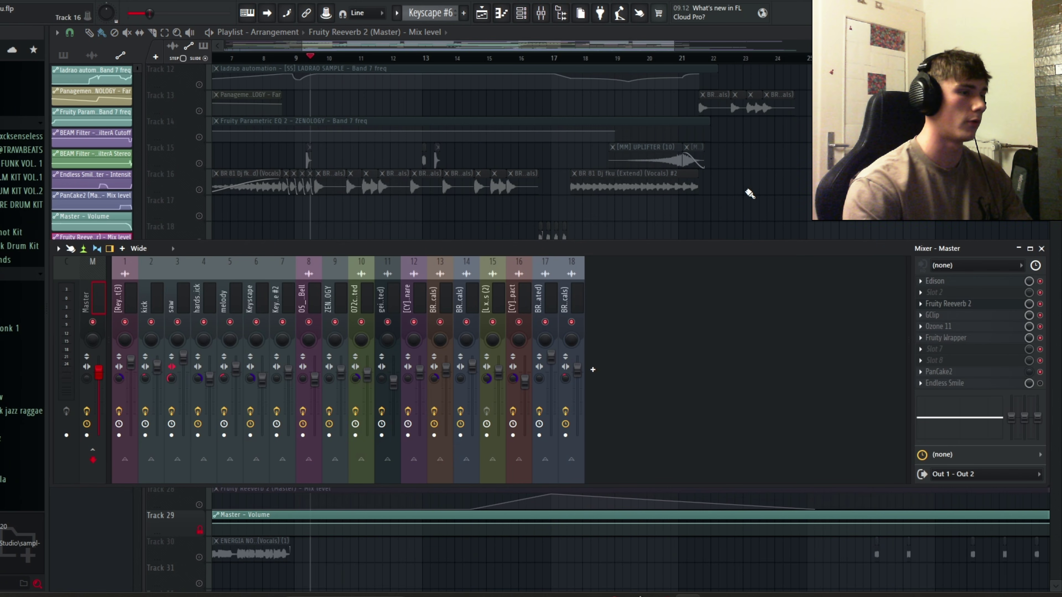
key(F9)
scroll(349, 290, down, 2)
scroll(356, 262, down, 3)
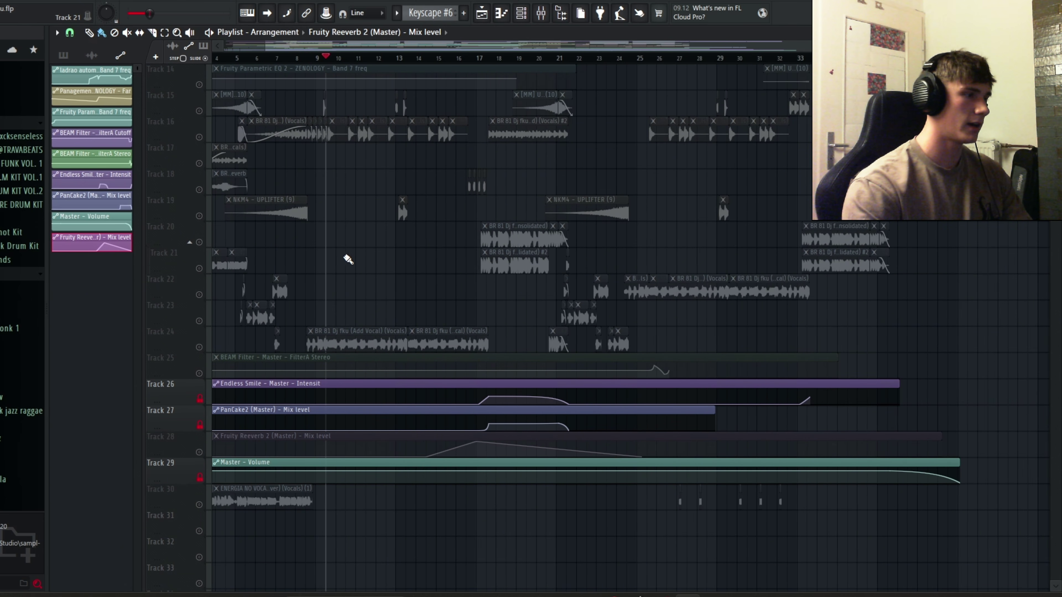
scroll(239, 230, down, 2)
scroll(220, 228, up, 3)
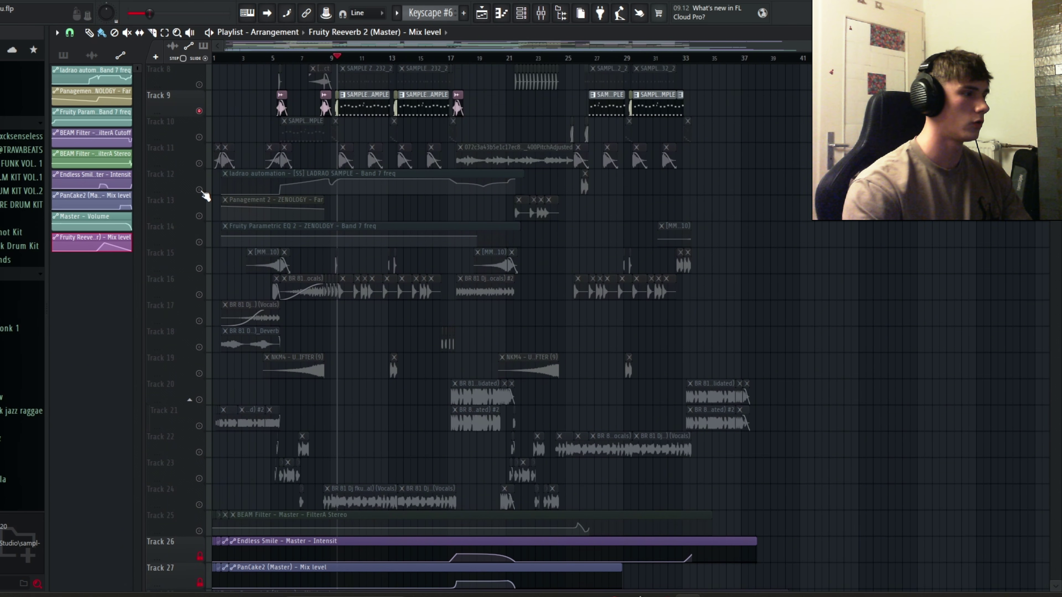
- Solo Track 12 and lock Track 28 with the Fruity Reeverb 2 automation so it stays active during solo
click(204, 192)
scroll(348, 325, down, 2)
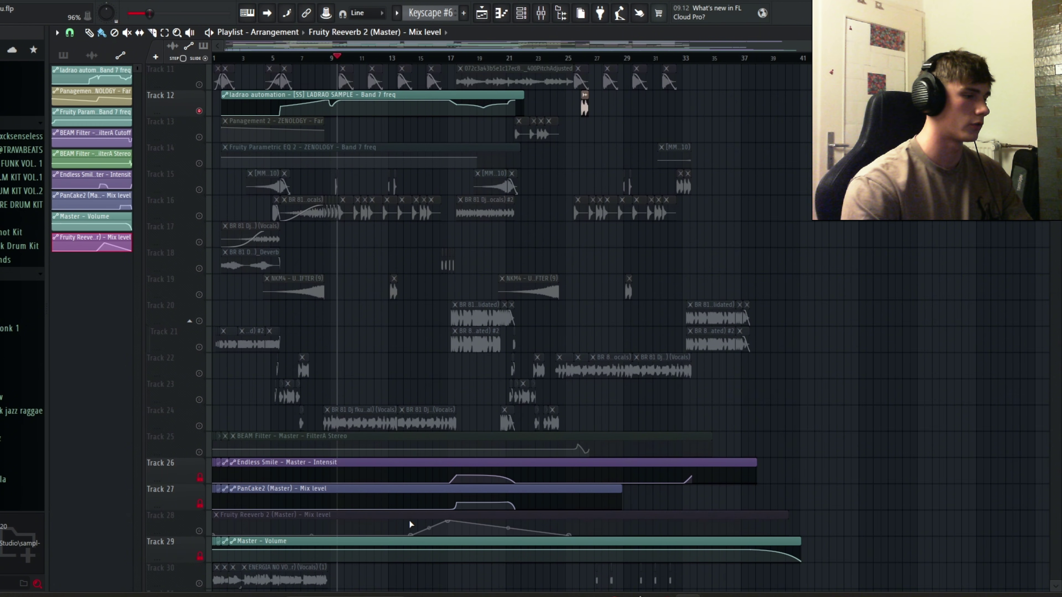
click(200, 532)
shift+click(205, 538)
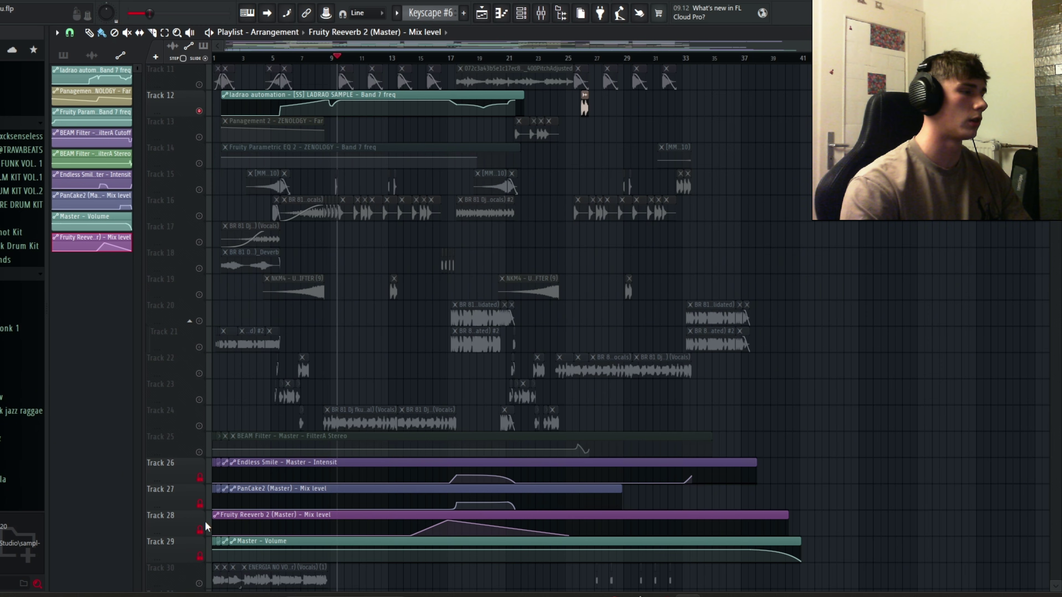
- Solo Tracks 15, 16, 17 and 14 in turn to test the lock on Track 28
click(199, 189)
click(199, 216)
click(200, 241)
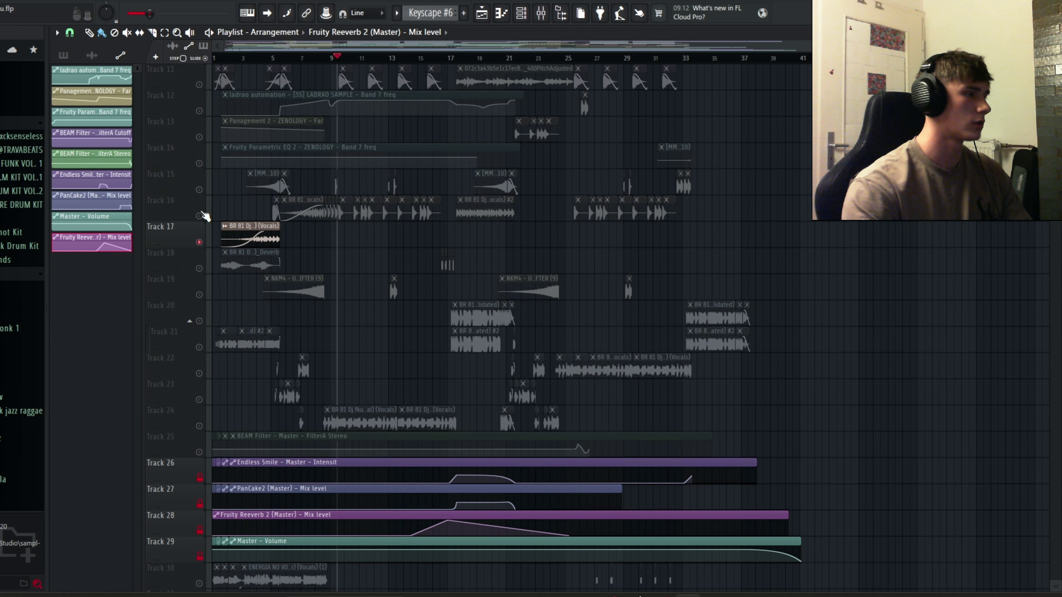
click(200, 163)
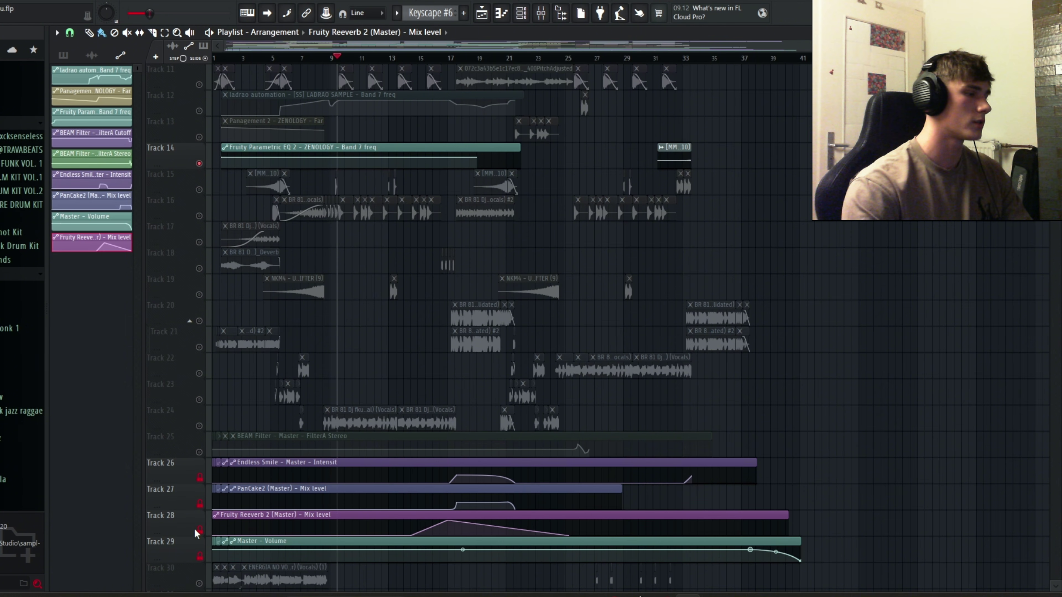
- Solo the vocal track 14 in the mixer, play it briefly, and lock its mute state
key(F9)
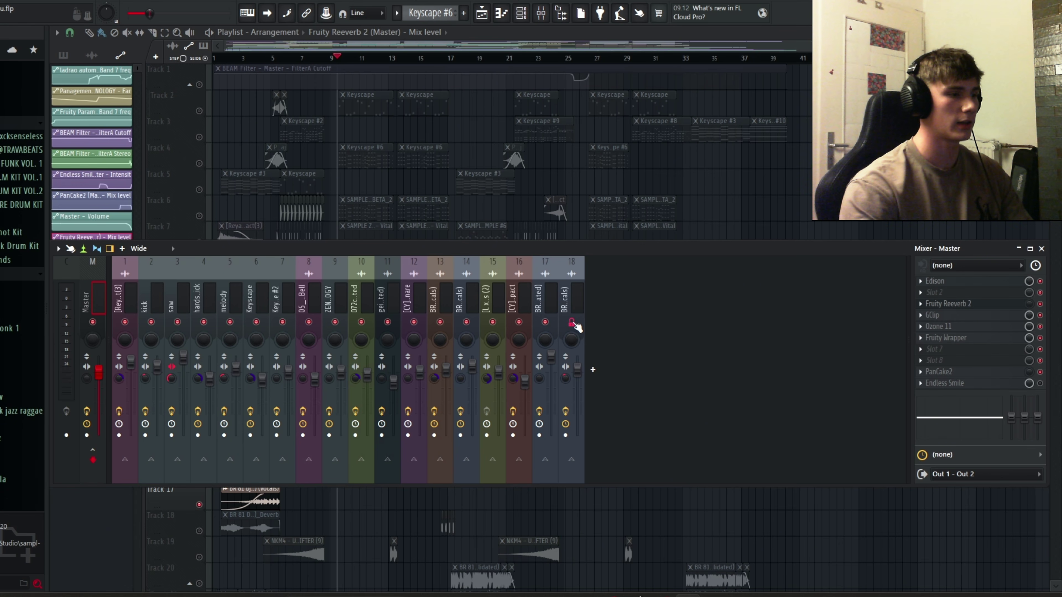
click(465, 274)
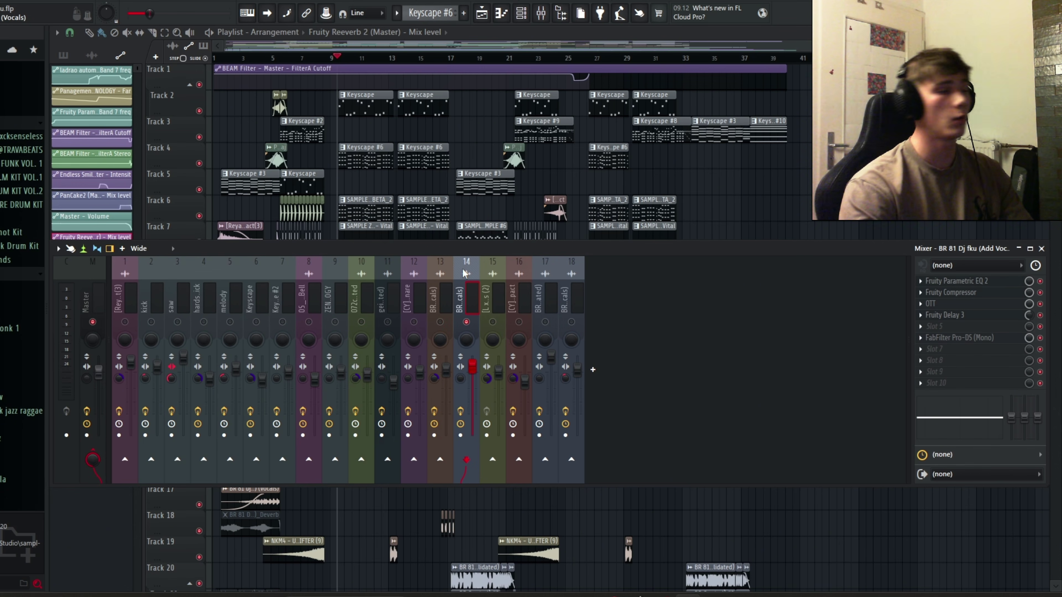
key(space)
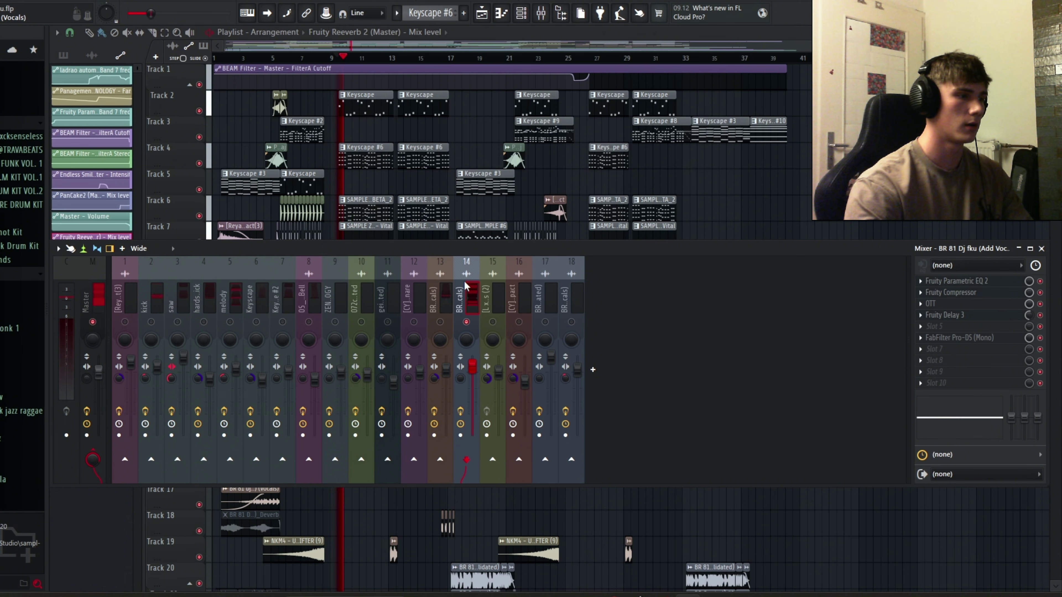
key(space)
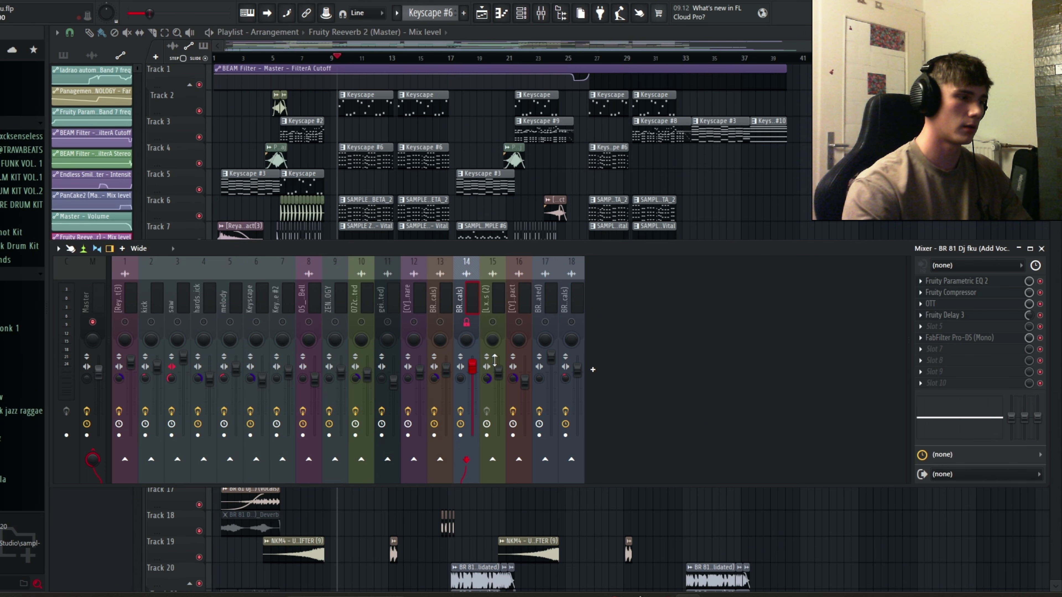
- Play the song while soloing the melody, Keyscape and seventh mixer tracks in turn with vocal track 14 locked
click(230, 323)
key(space)
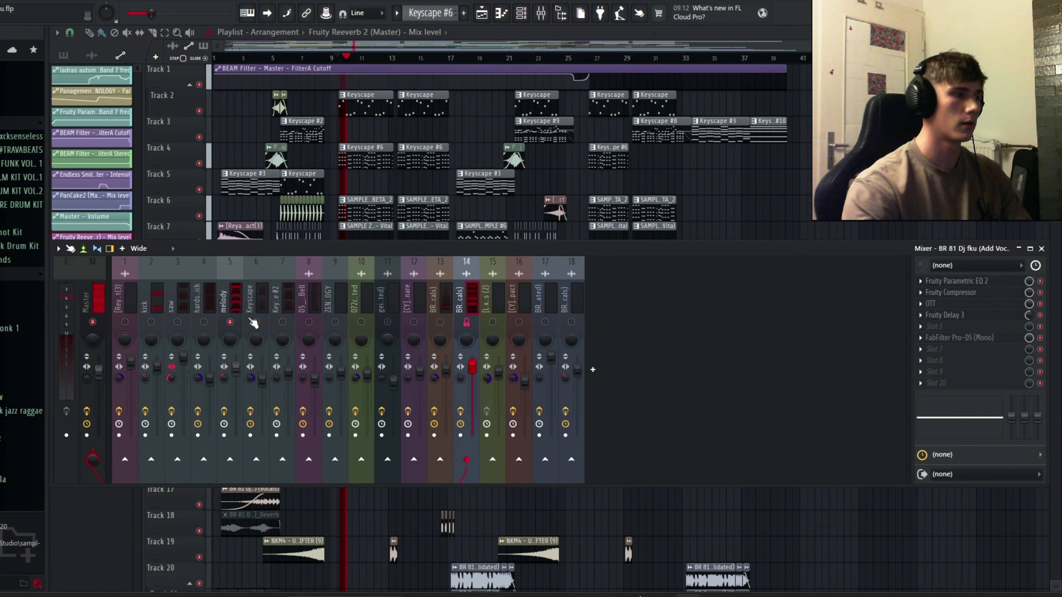
click(257, 322)
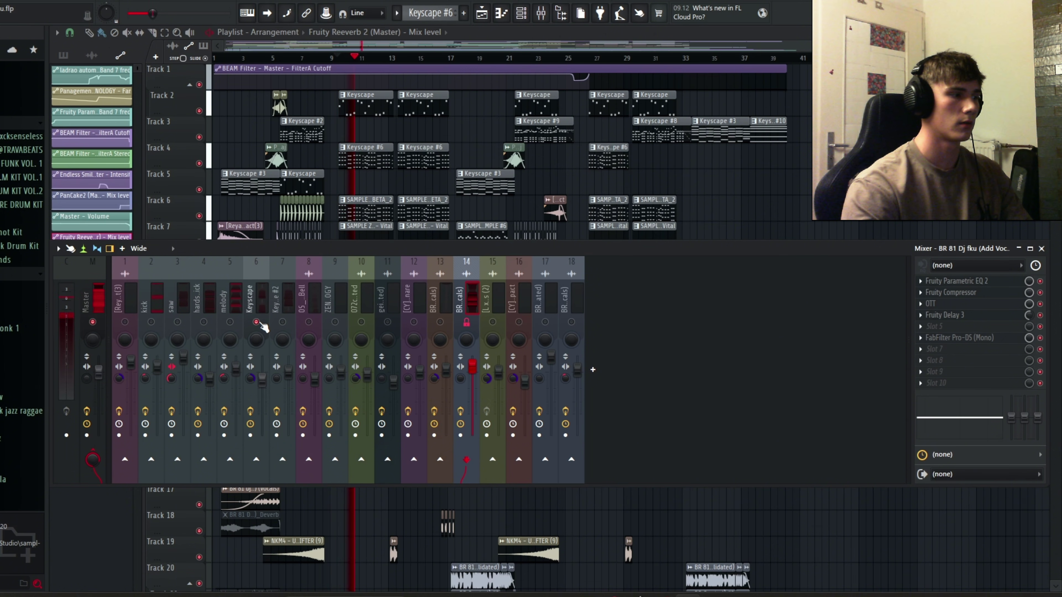
click(283, 322)
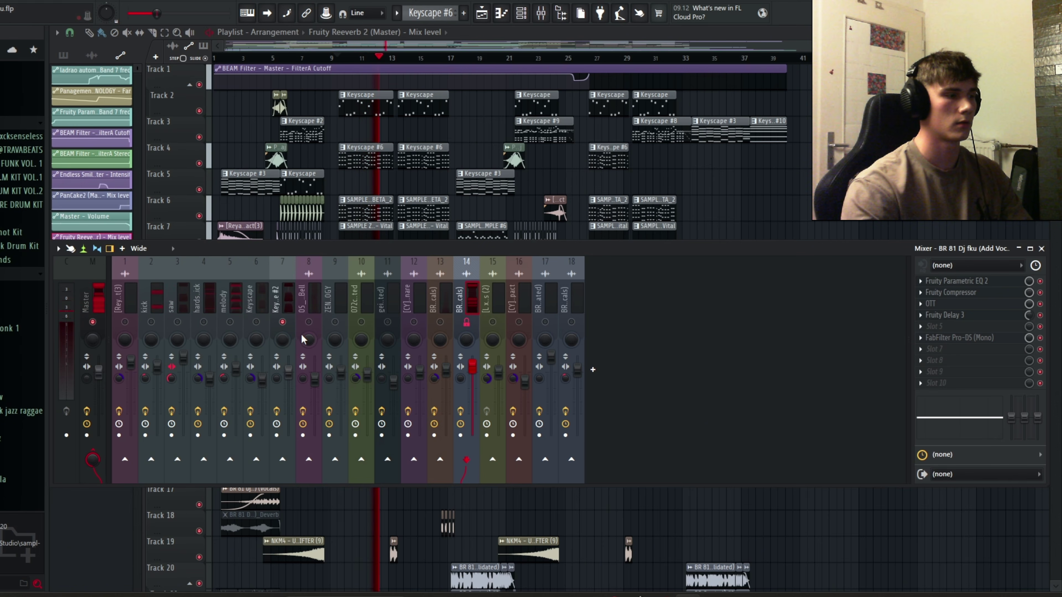
key(space)
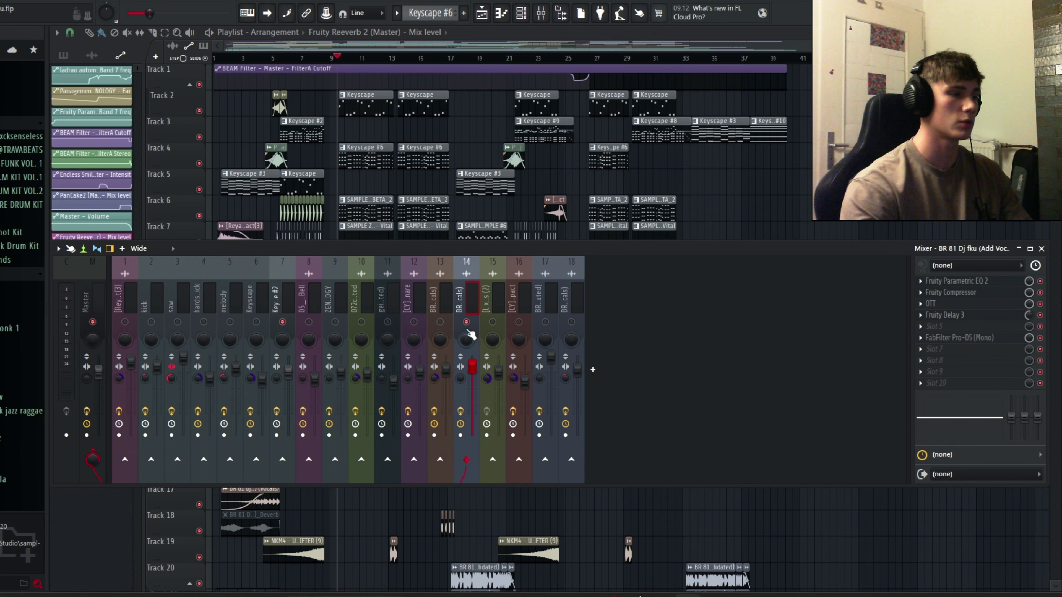
- Solo the melody, Keyscape and seventh mixer tracks in turn without the lock on track 14, and close the mixer
click(229, 322)
key(space)
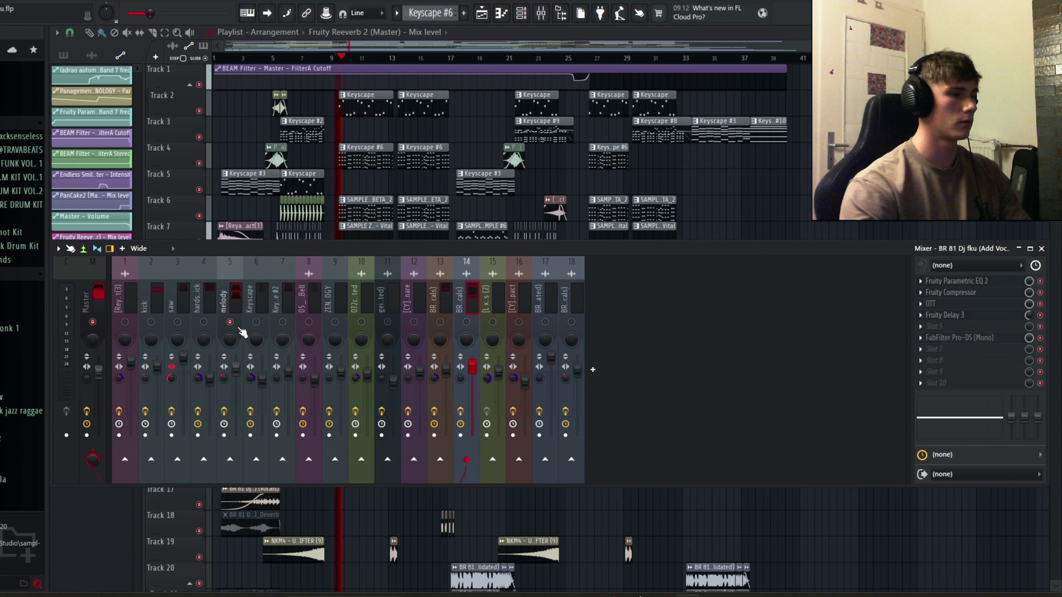
click(256, 322)
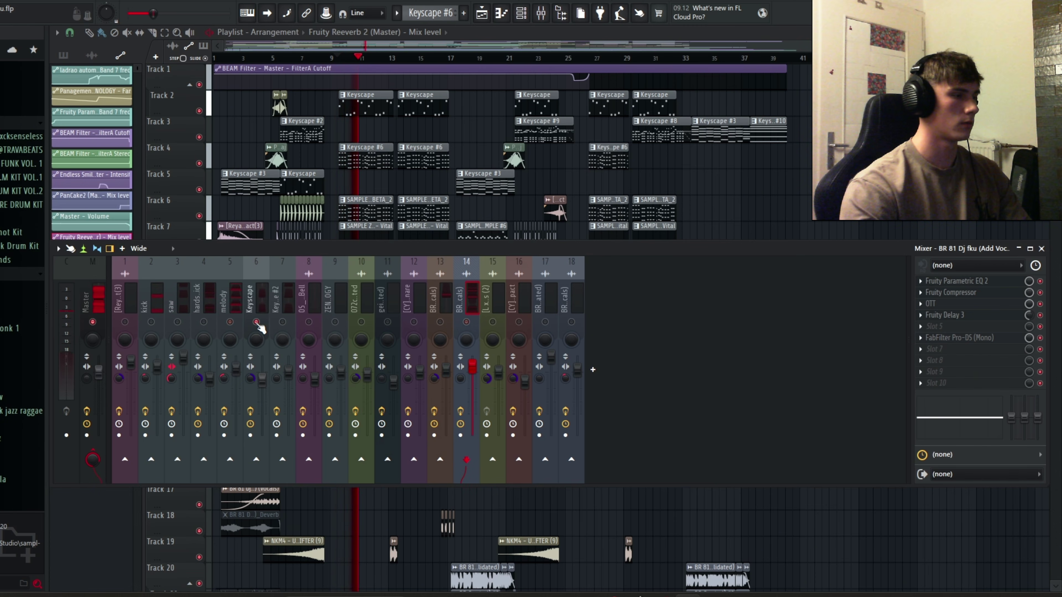
click(467, 333)
key(space)
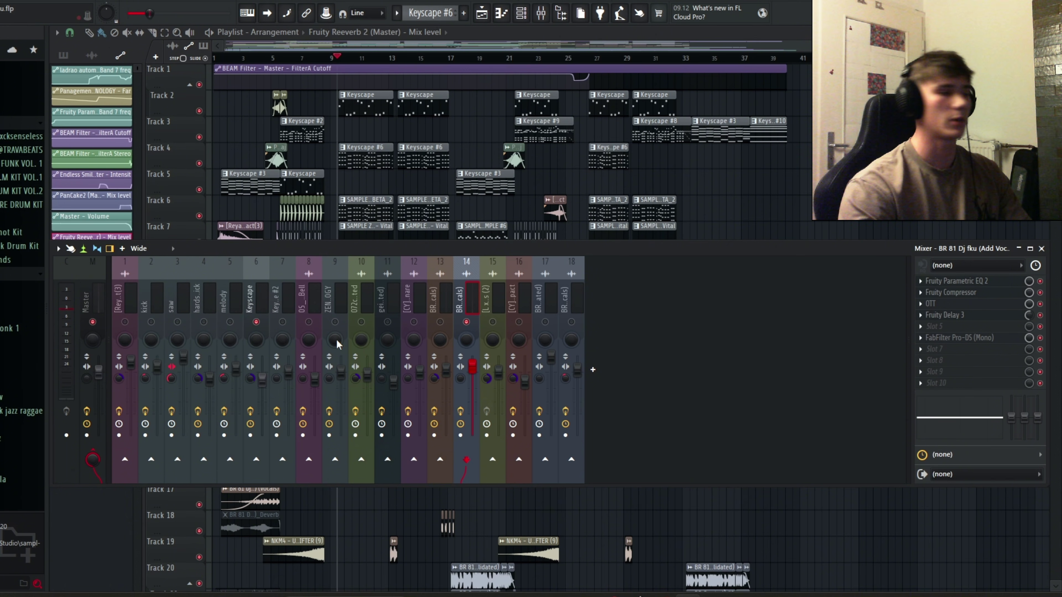
click(282, 323)
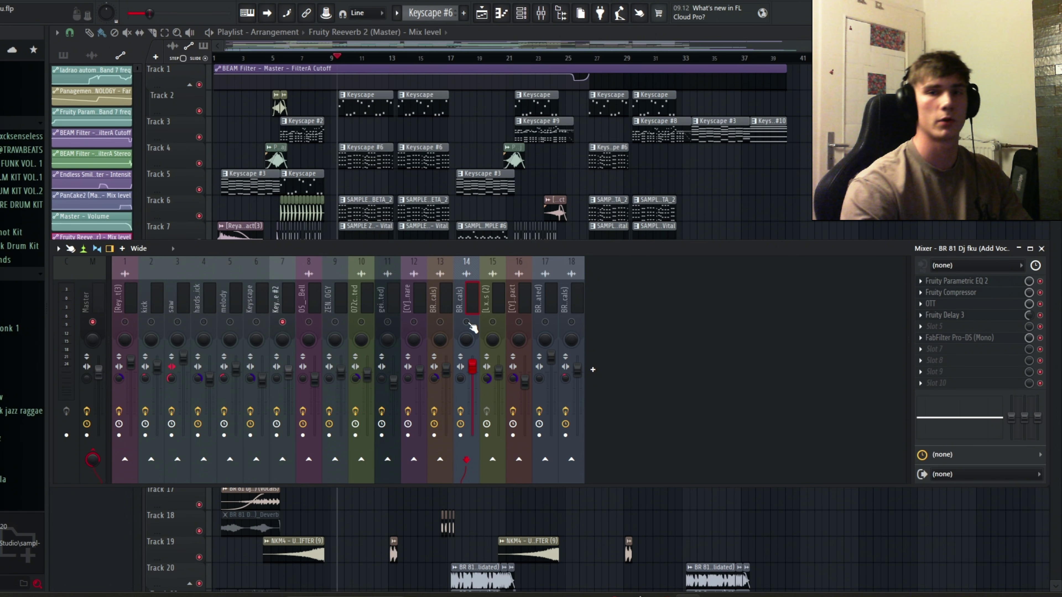
key(F9)
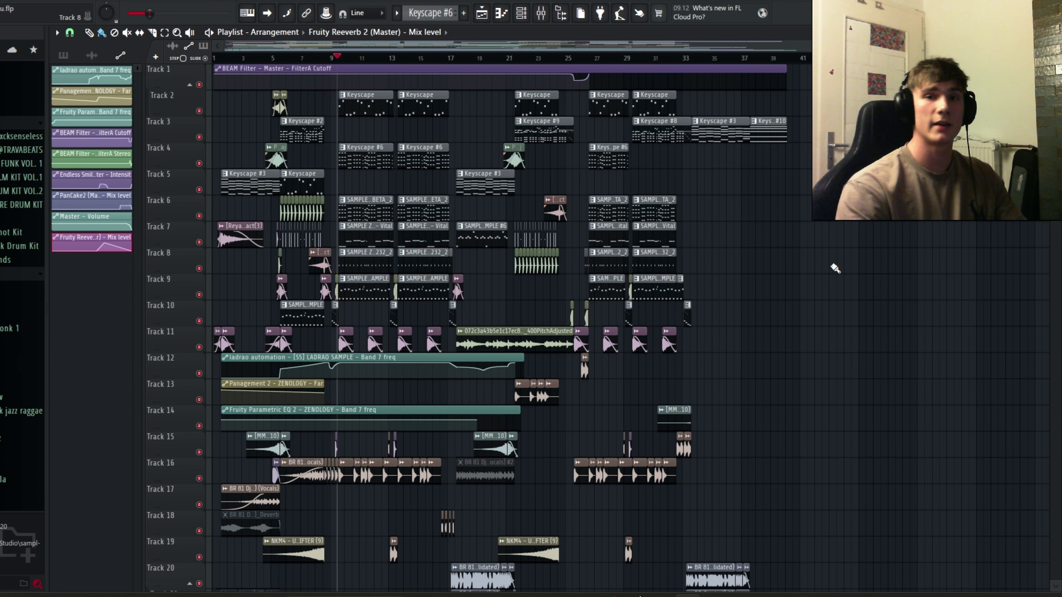
scroll(421, 73, up, 5)
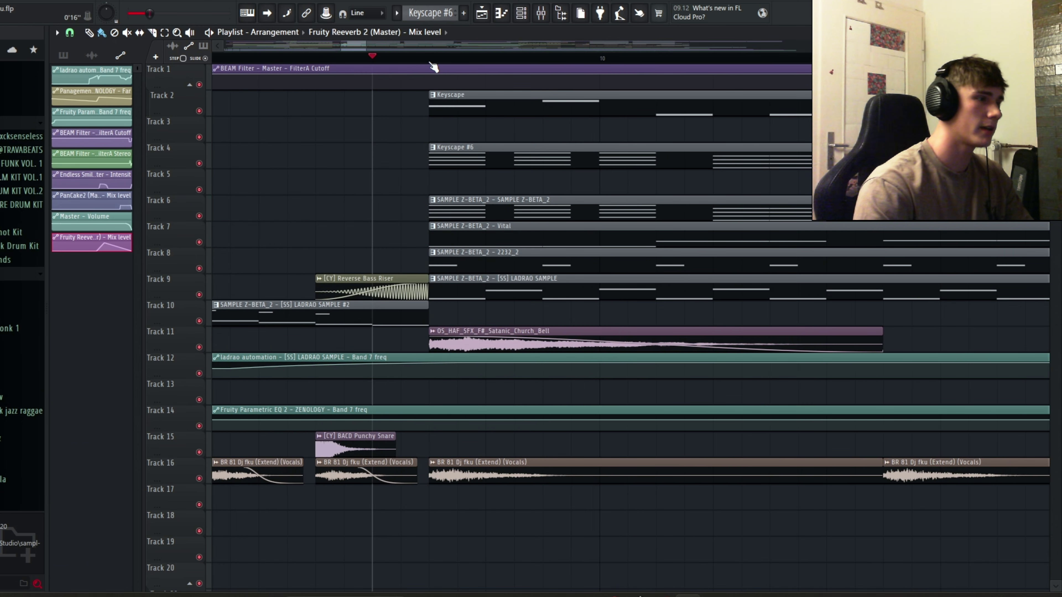
- Solo Track 9, pick its [SS] LADRAO SAMPLE pattern, and place a copy of it on Track 6 at bar 41
click(474, 310)
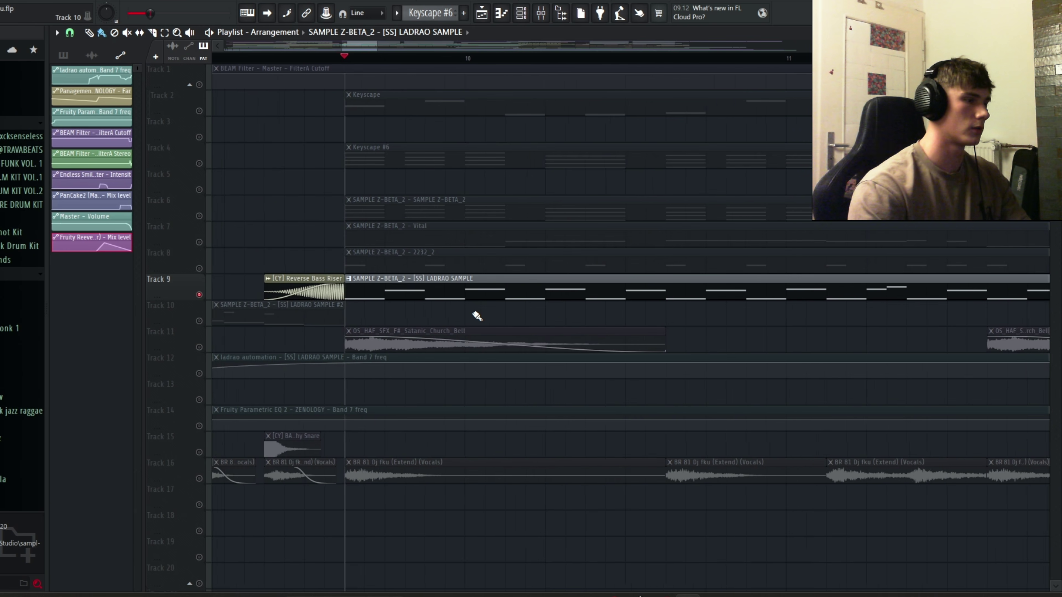
scroll(443, 317, down, 3)
scroll(430, 298, down, 1)
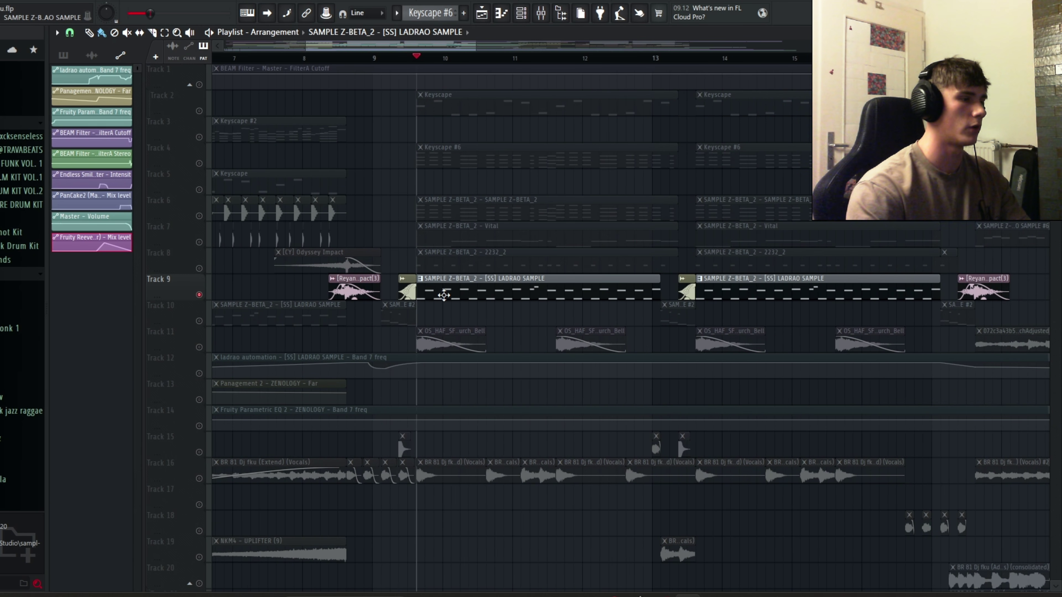
drag(444, 293, 445, 316)
scroll(457, 310, right, 15)
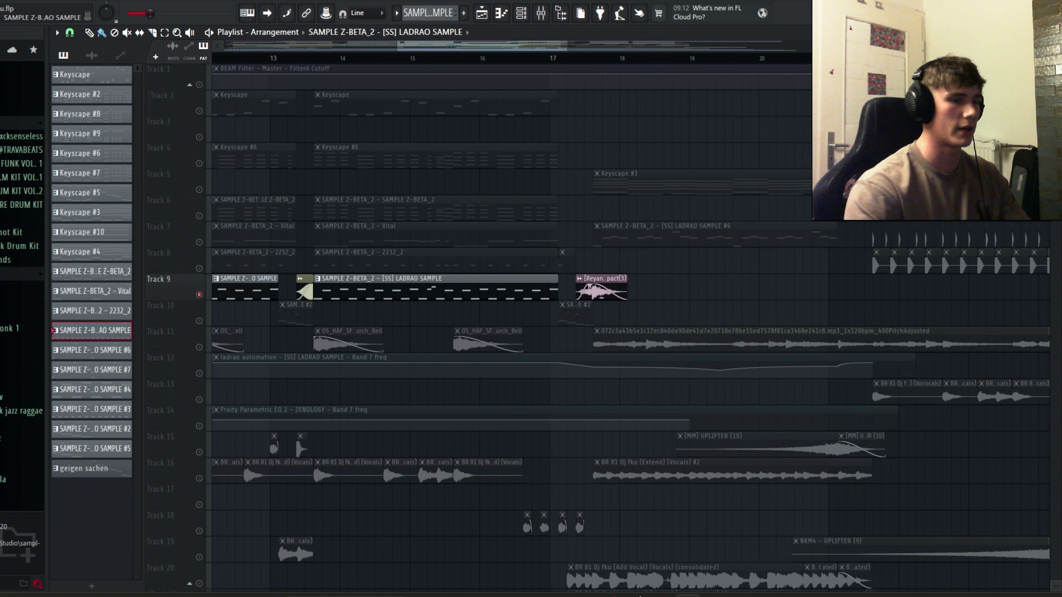
scroll(580, 225, up, 5)
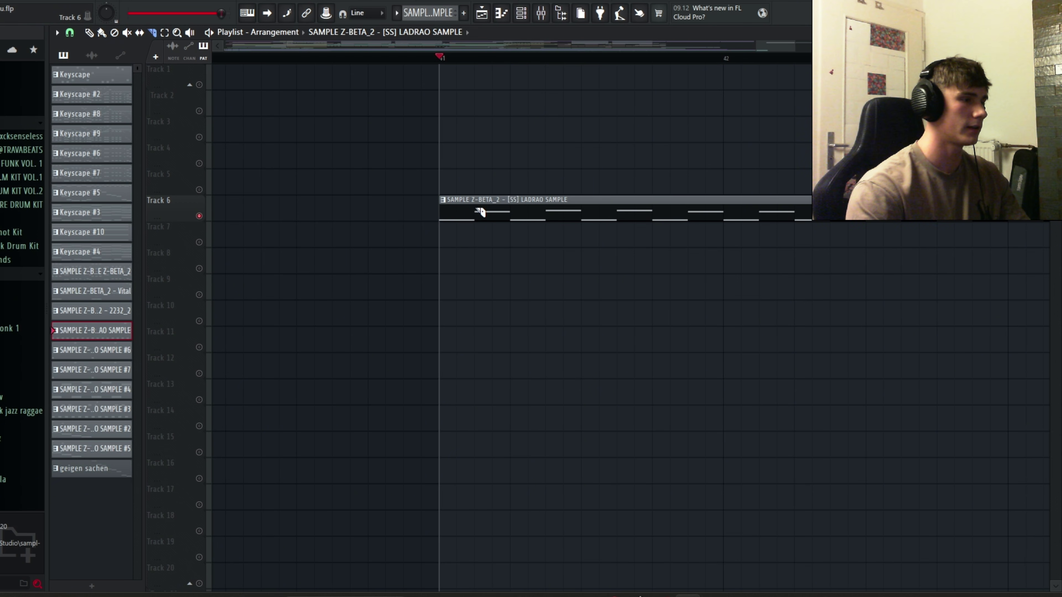
- Slice the Track 6 pattern clip after its first note, delete the rest, and place the piece where Keyscape #3 begins near bar 33
click(483, 209)
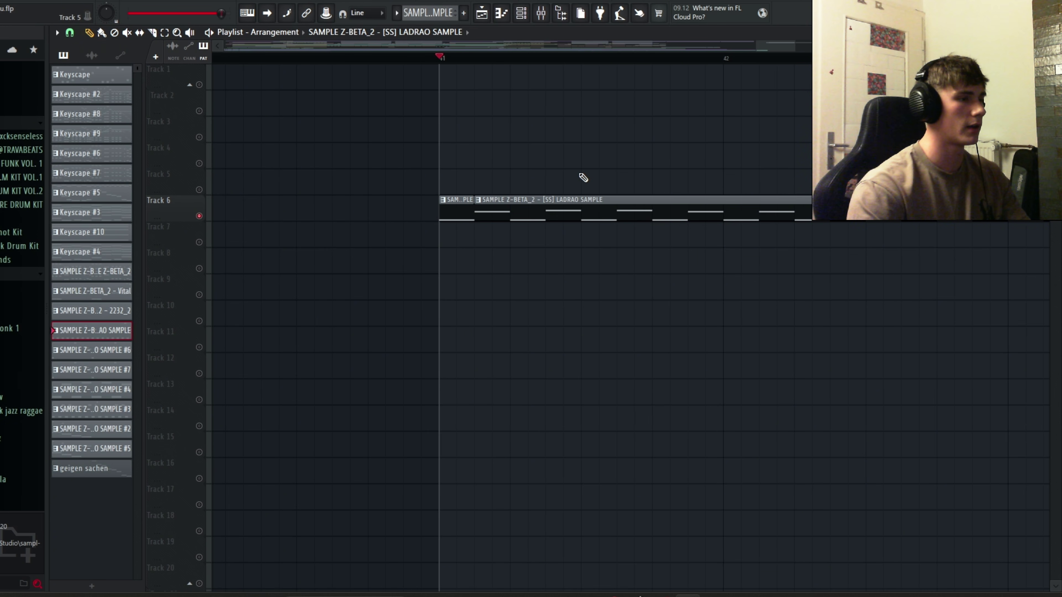
right_click(580, 207)
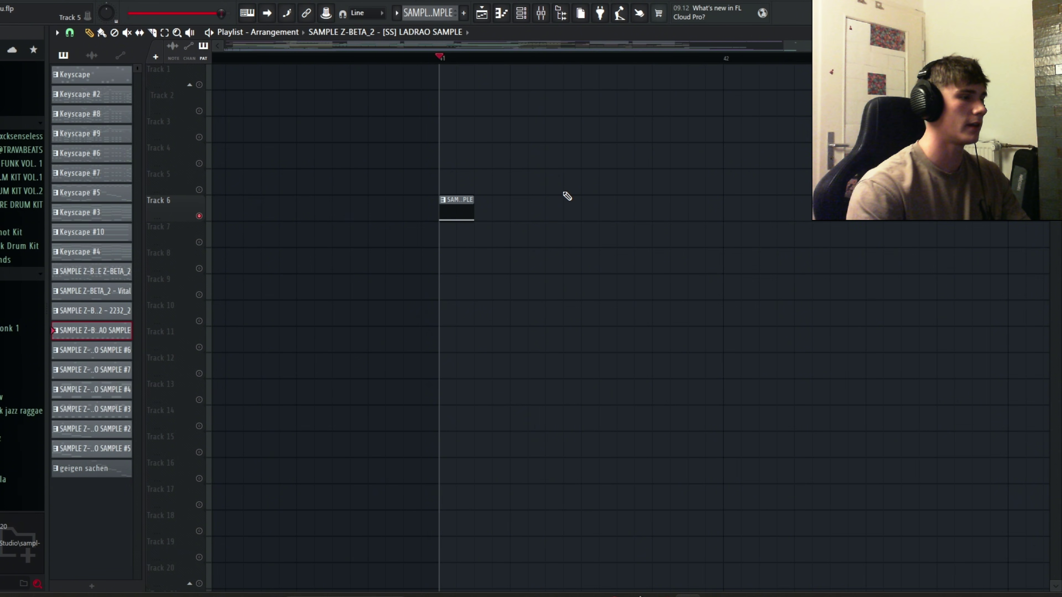
scroll(485, 87, down, 2)
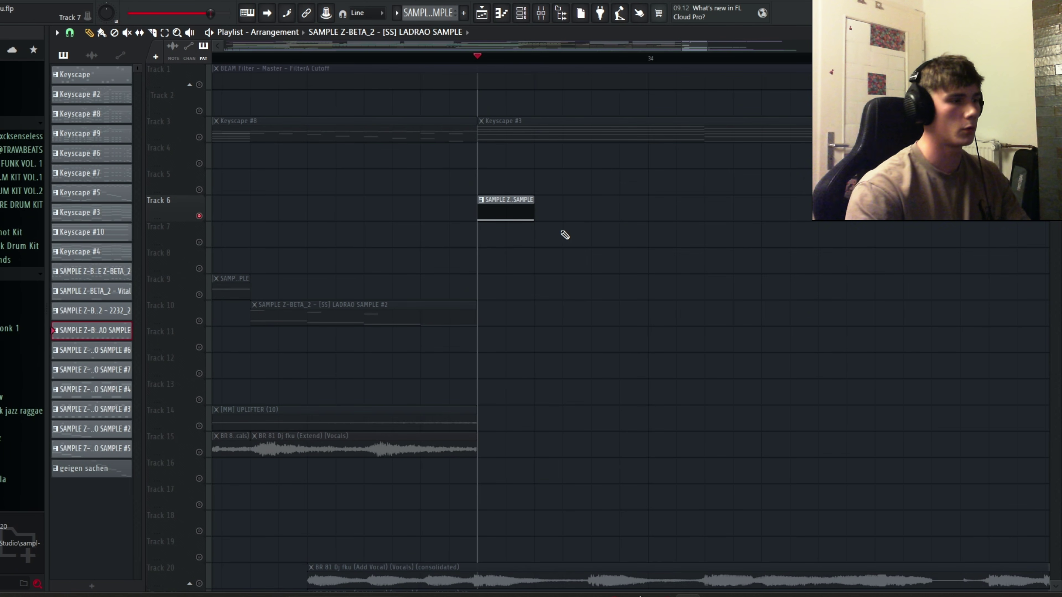
- Select the short clip's range on Track 6 and consolidate it to a 16Bit WAV with the Leave remainder tail option
drag(650, 272, 417, 178)
key(ctrl+alt+c)
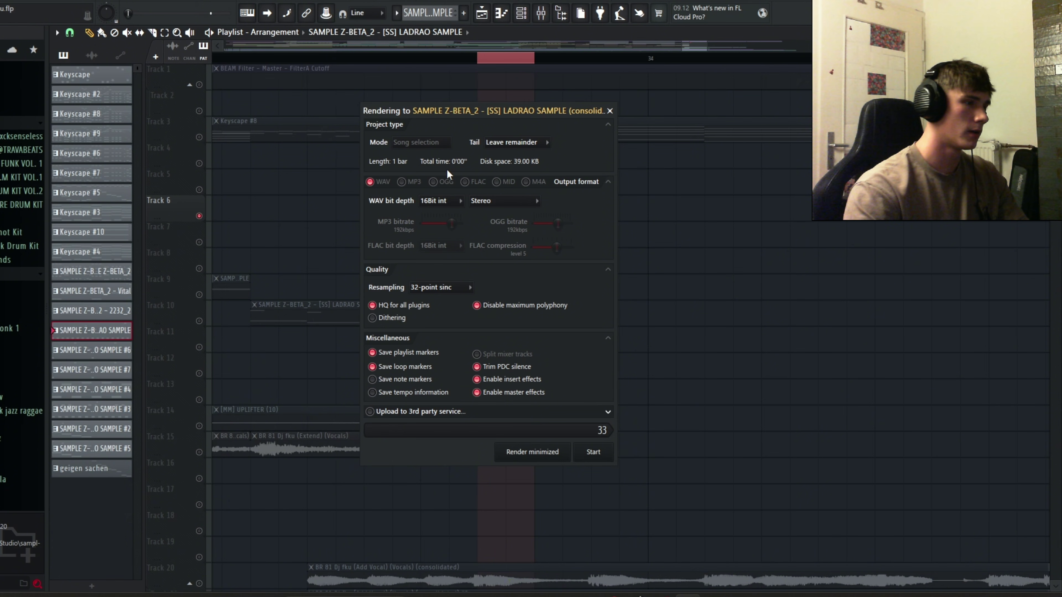
click(511, 146)
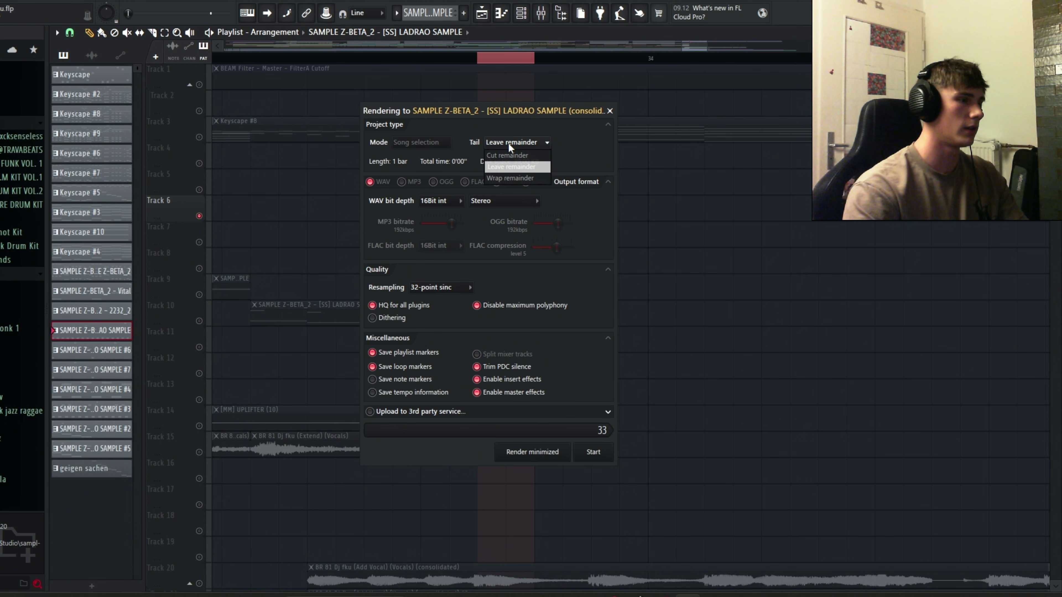
click(510, 147)
key(Return)
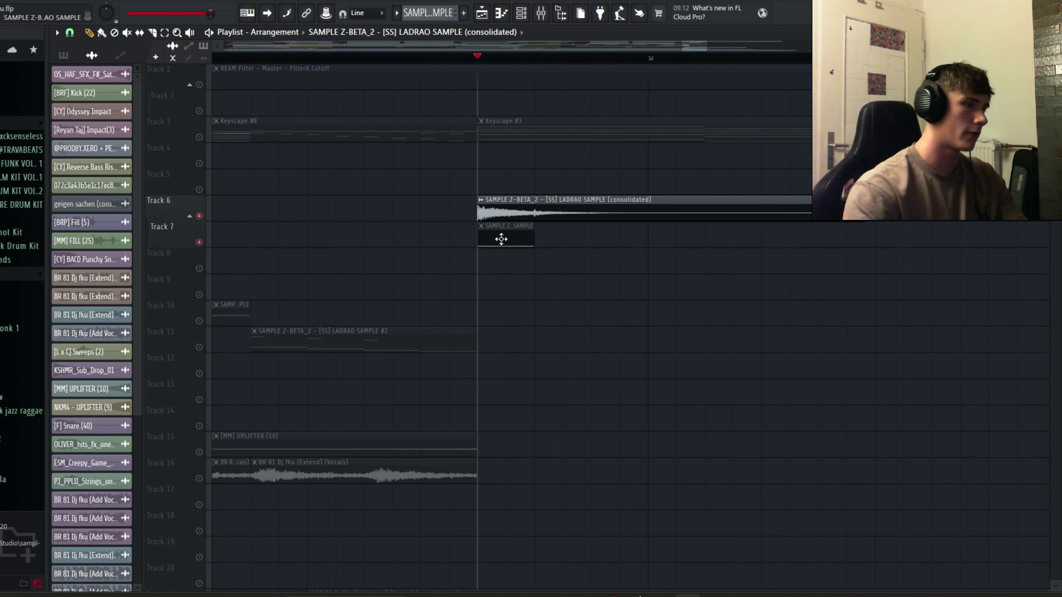
- Compare the pattern and audio clip lists, and delete the original muted pattern clip from Track 7
click(63, 55)
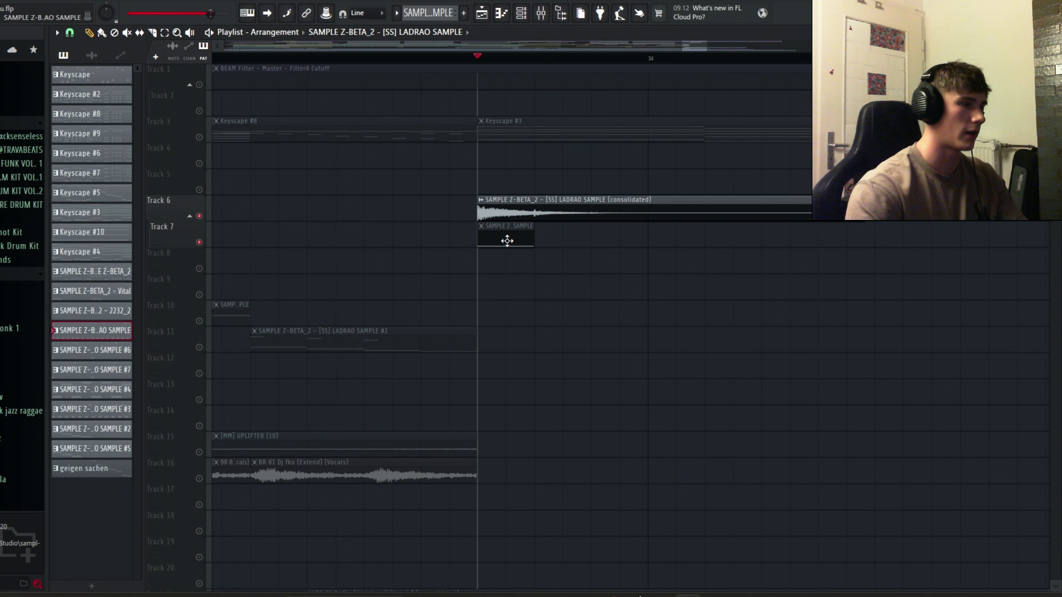
click(92, 55)
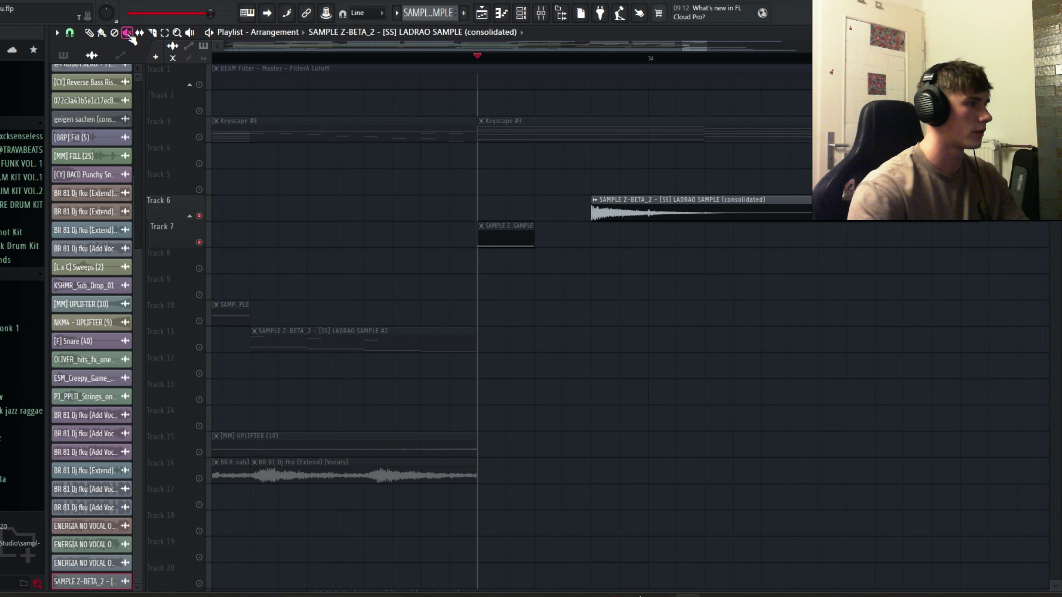
click(507, 230)
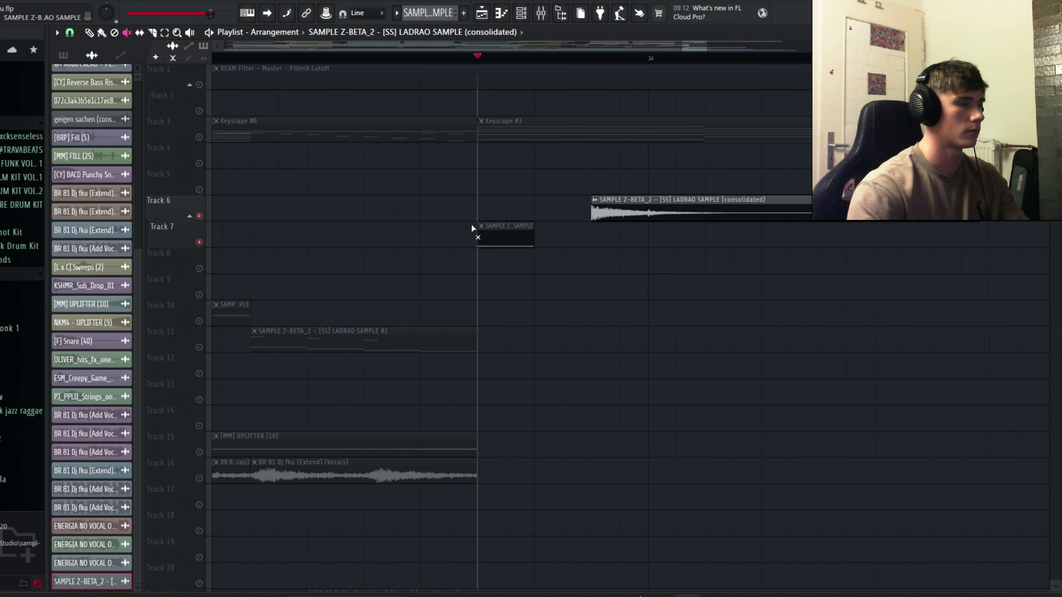
right_click(491, 239)
- Move the consolidated audio clip on Track 6 back to the start of Keyscape #3 and play it briefly
scroll(491, 239, down, 3)
scroll(556, 240, up, 3)
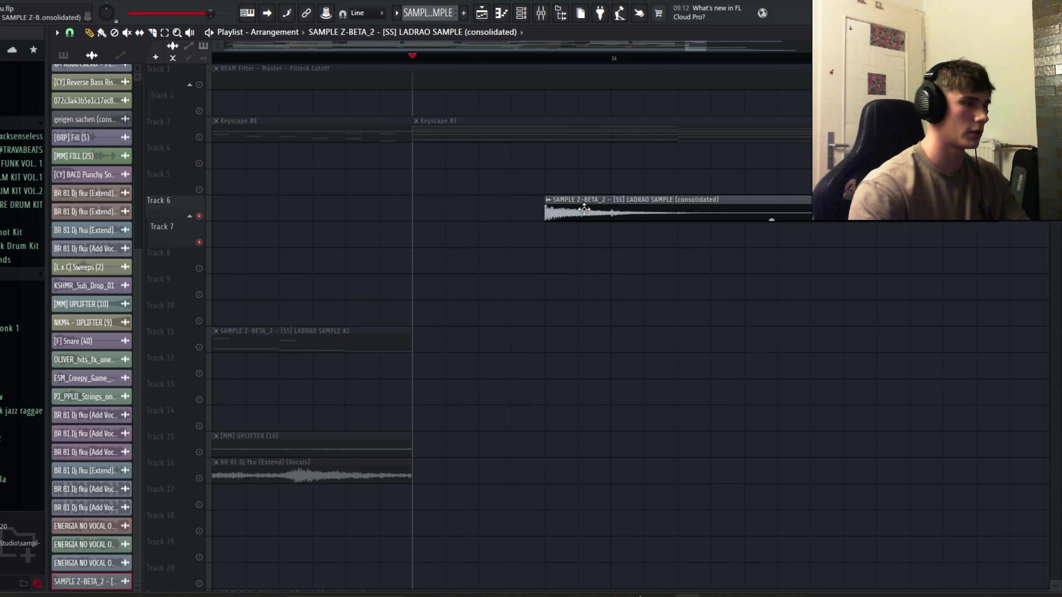
drag(547, 211, 414, 218)
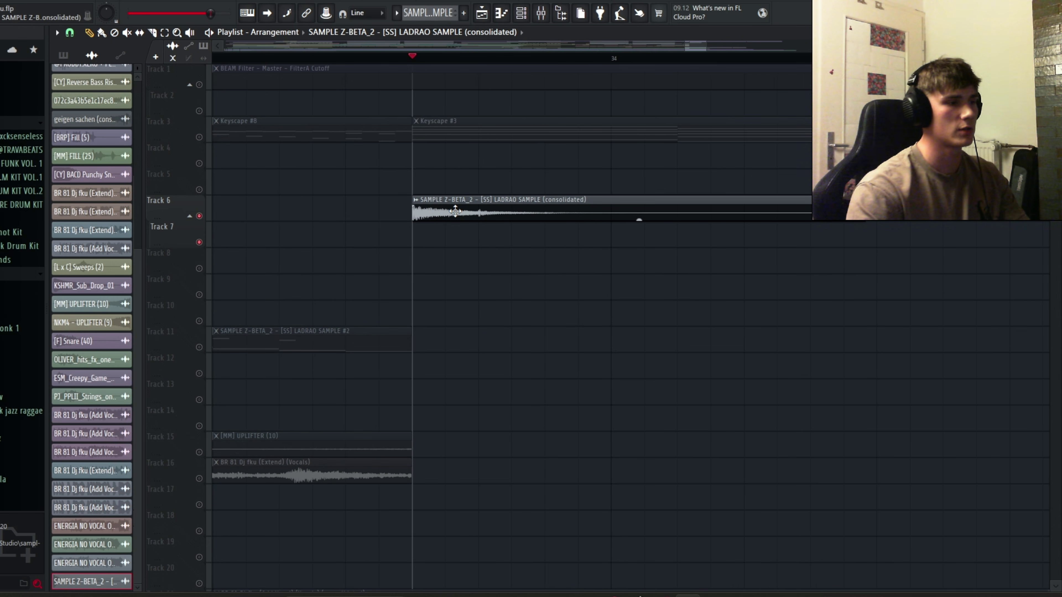
key(space)
key(space)
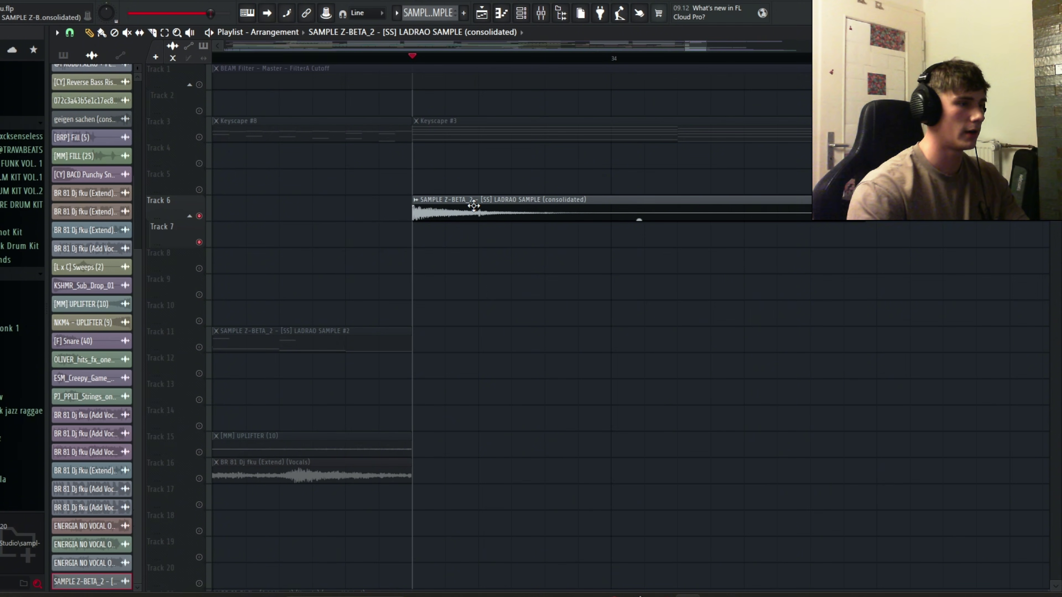
- Reverse the consolidated LADRAO SAMPLE audio clip in its sample settings and play it
double_click(468, 209)
click(265, 255)
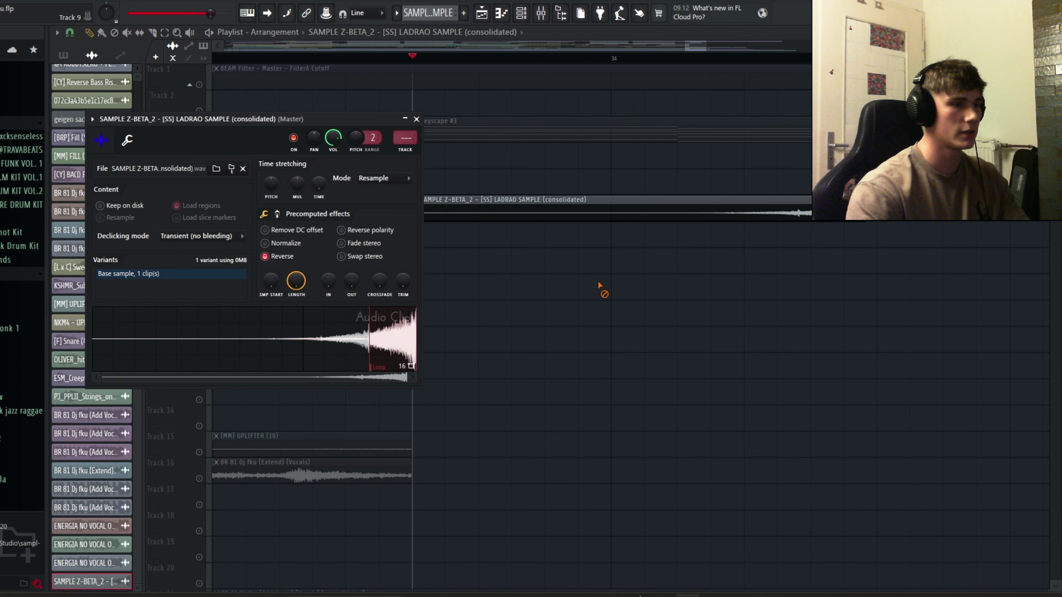
key(Escape)
key(space)
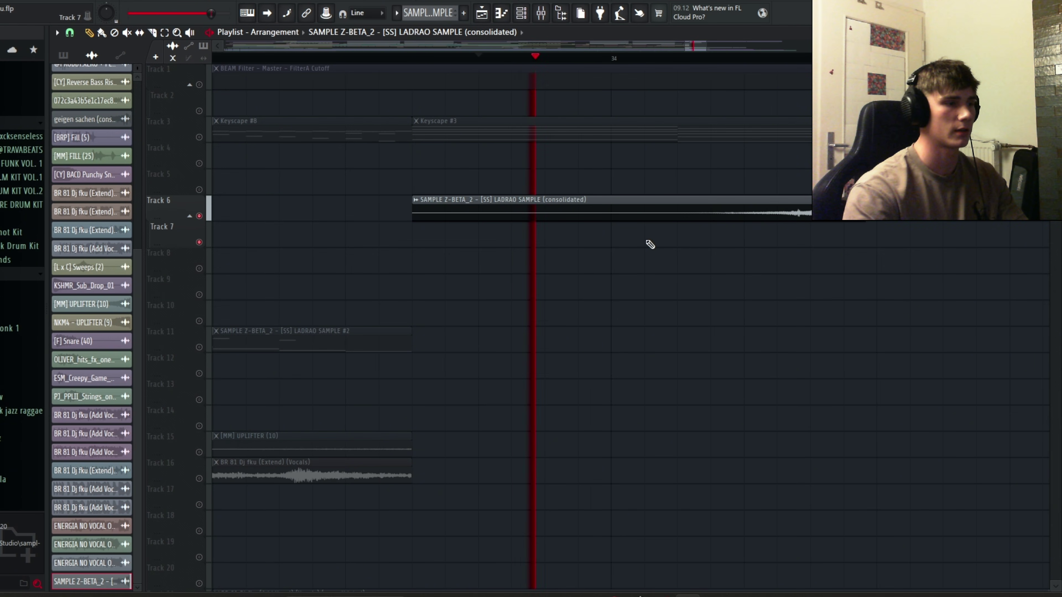
- Solo Track 20, extend its NKM4 - UPLIFTER (9) clip to nearly bar 27, and shorten it back to the end of the audio
scroll(497, 232, left, 6)
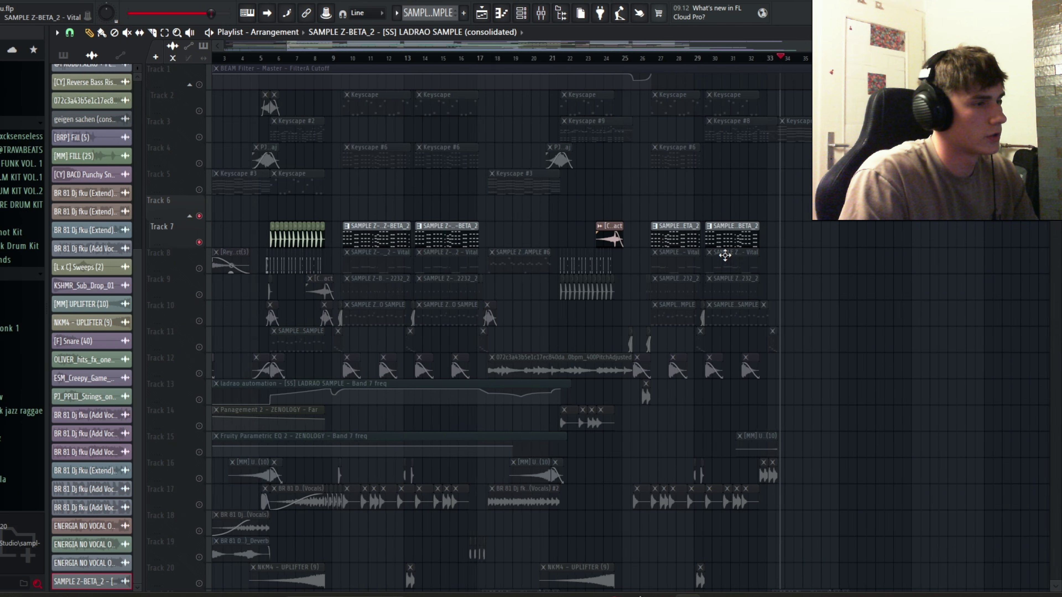
scroll(274, 226, down, 7)
scroll(466, 125, up, 2)
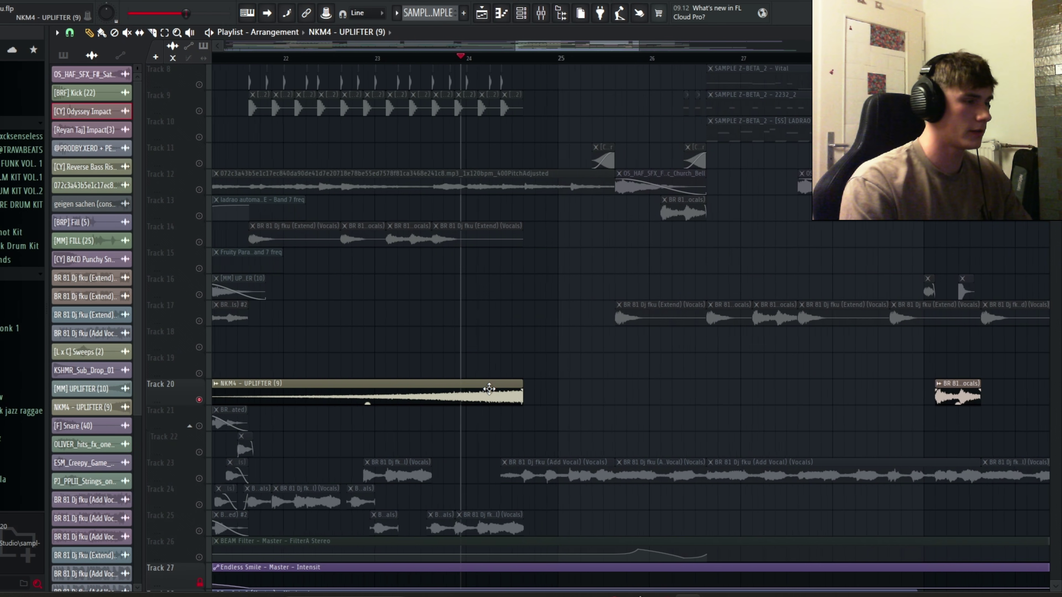
mouse_move(467, 69)
mouse_down()
mouse_move(458, 60)
mouse_move(239, 80)
mouse_move(528, 137)
mouse_up()
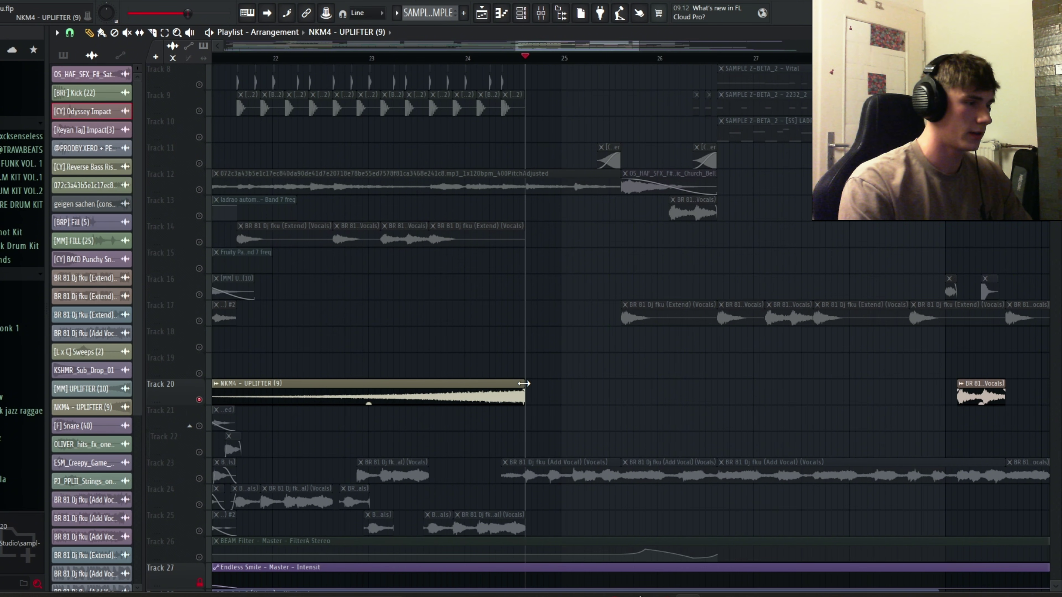
drag(525, 385, 740, 385)
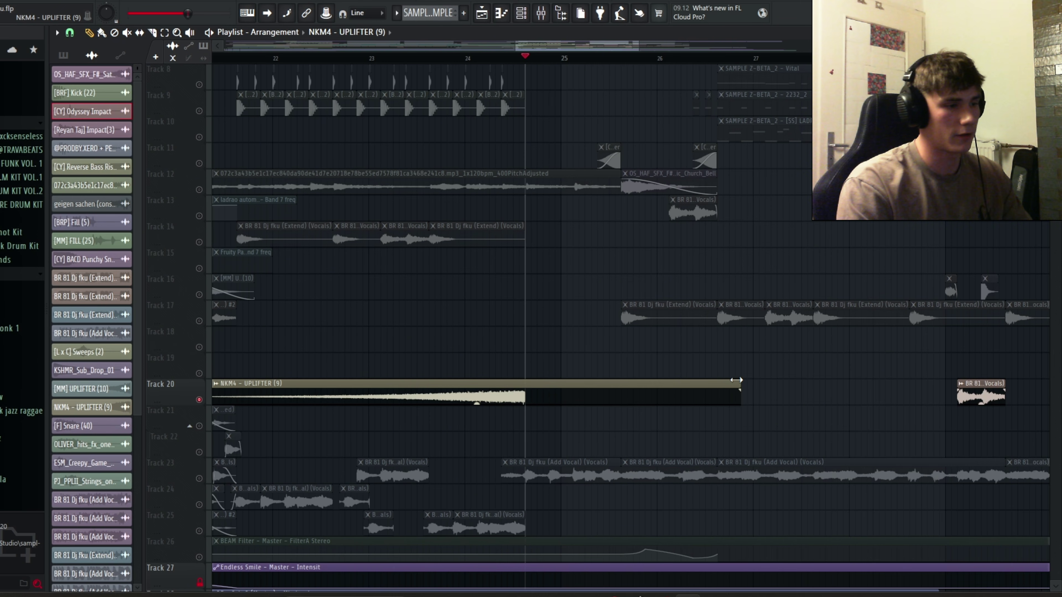
drag(740, 382, 529, 390)
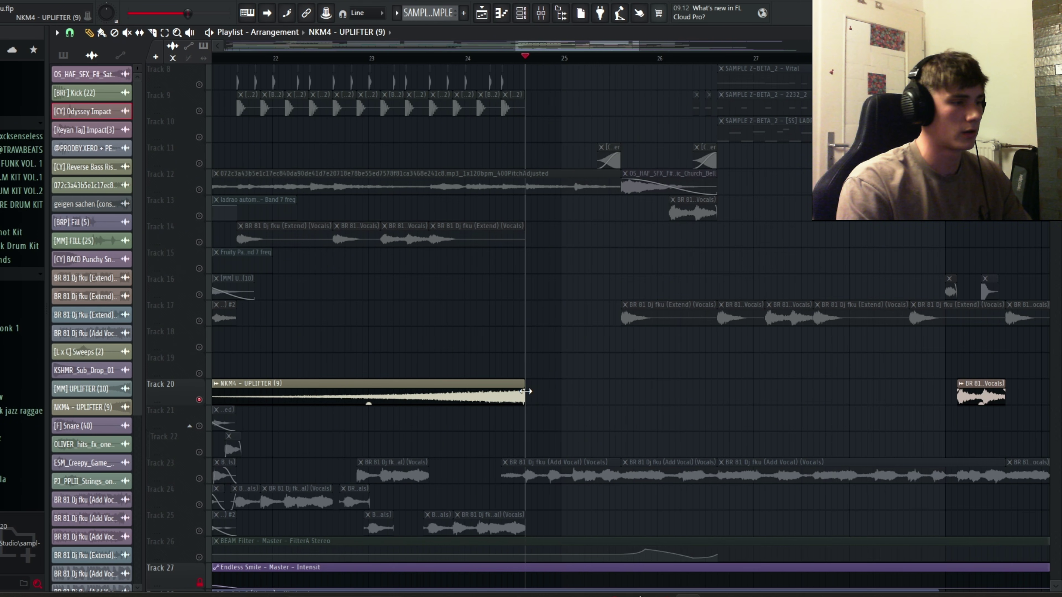
- Lengthen NKM4 - UPLIFTER (9) with the Time stretching control in its sample settings, undo the change, and close the settings
double_click(493, 397)
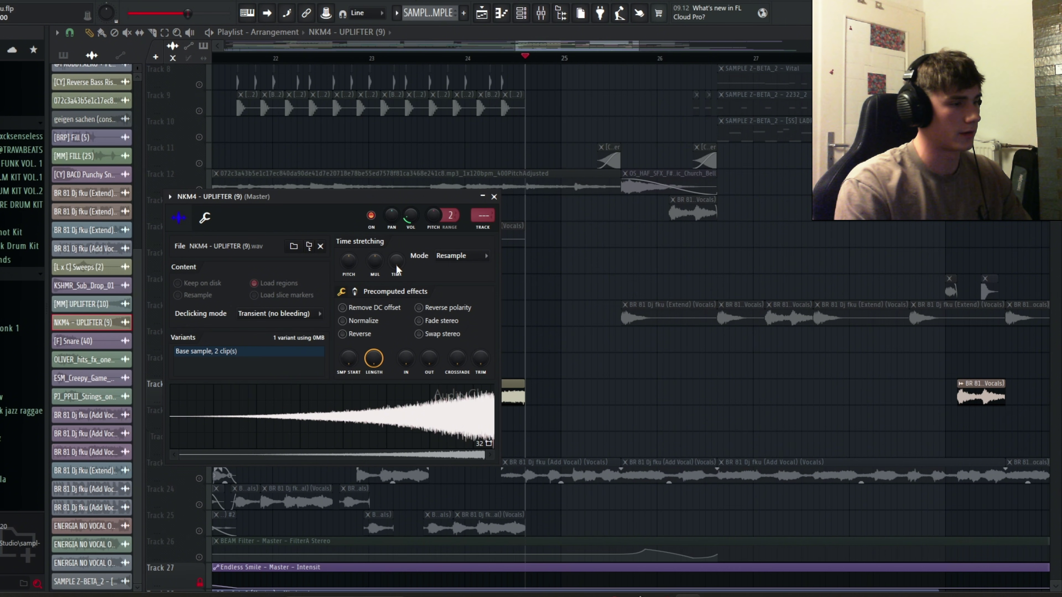
mouse_move(396, 264)
mouse_down()
mouse_move(396, 274)
mouse_move(396, 247)
mouse_up()
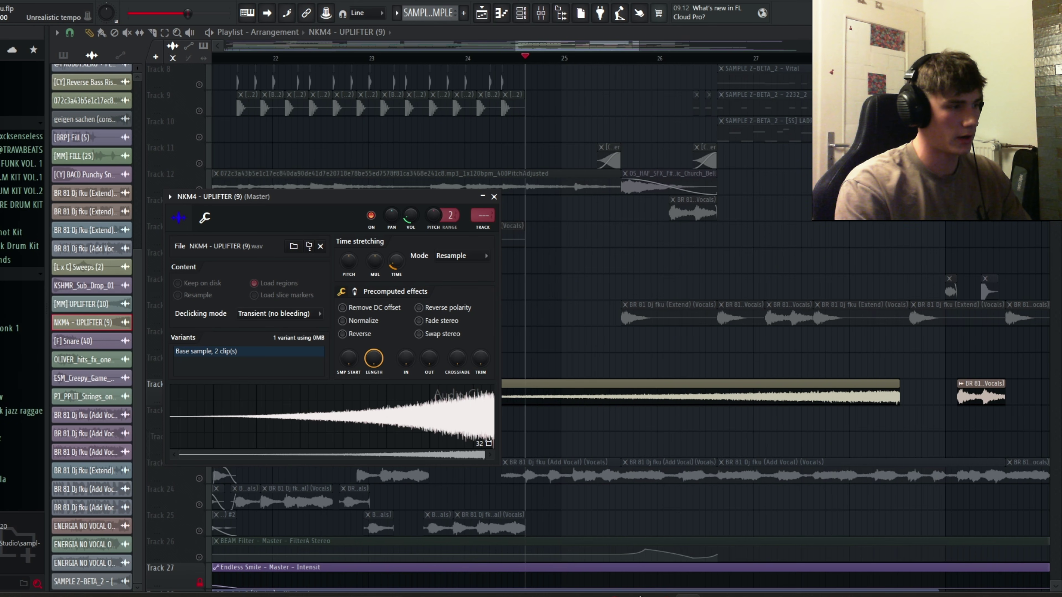
key(ctrl+z)
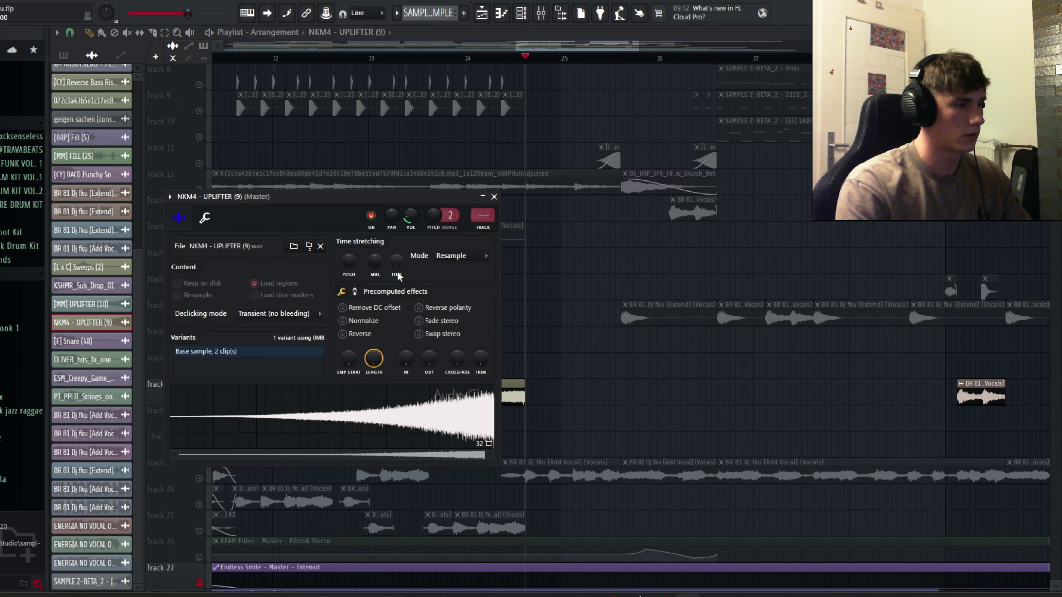
click(494, 196)
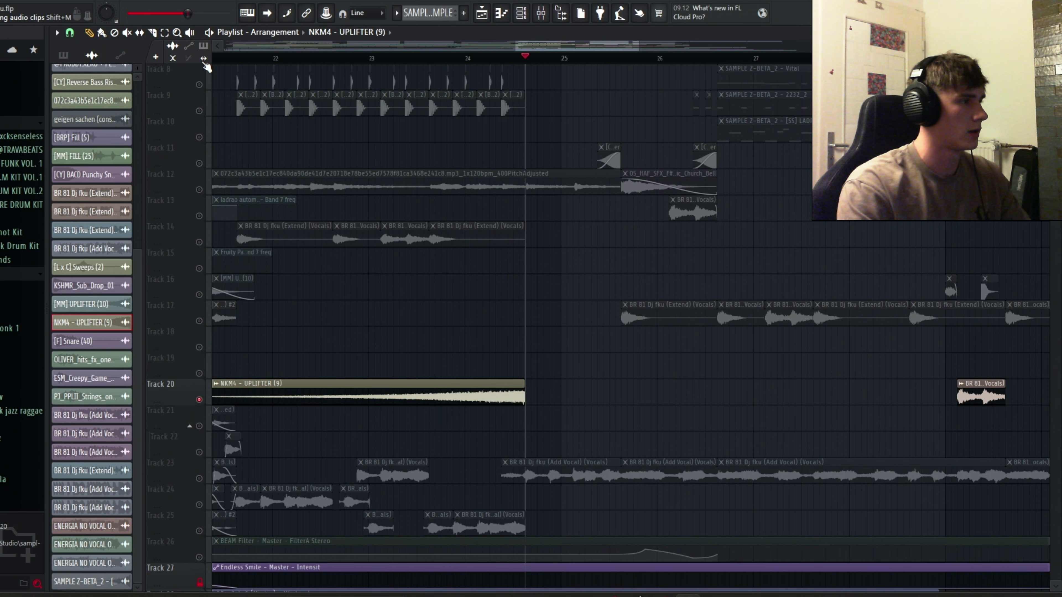
- Stretch the NKM4 - UPLIFTER (9) clip directly in the playlist to about bar 26, and undo the stretch
drag(524, 384, 640, 385)
key(ctrl+z)
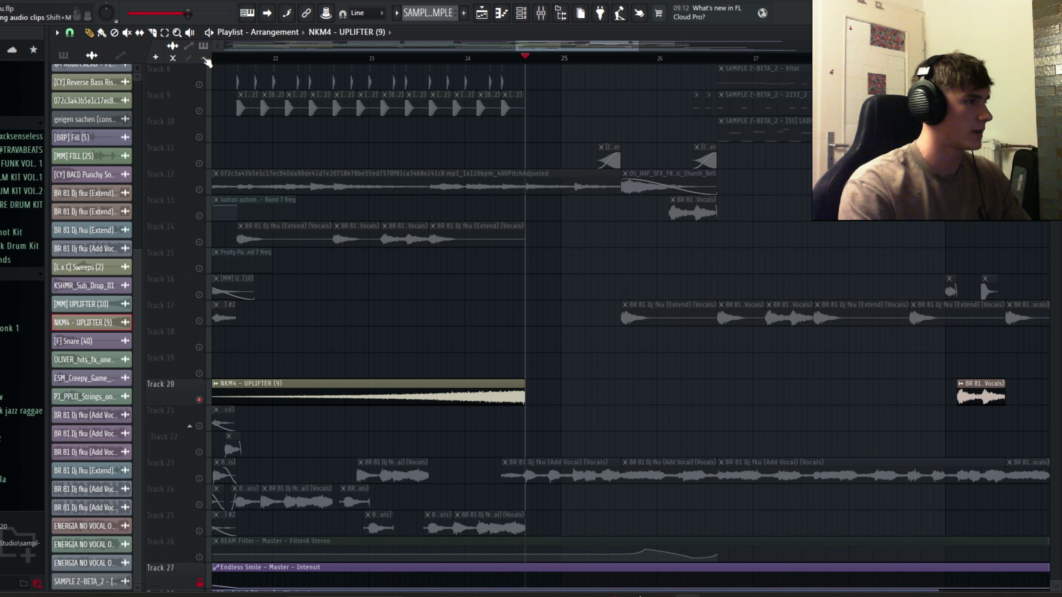
mouse_move(521, 383)
mouse_down()
mouse_move(569, 385)
mouse_move(445, 385)
mouse_move(624, 386)
mouse_move(525, 389)
mouse_up()
- End the solo on Track 20 to reactivate the other playlist tracks
ctrl+click(199, 399)
scroll(469, 378, down, 3)
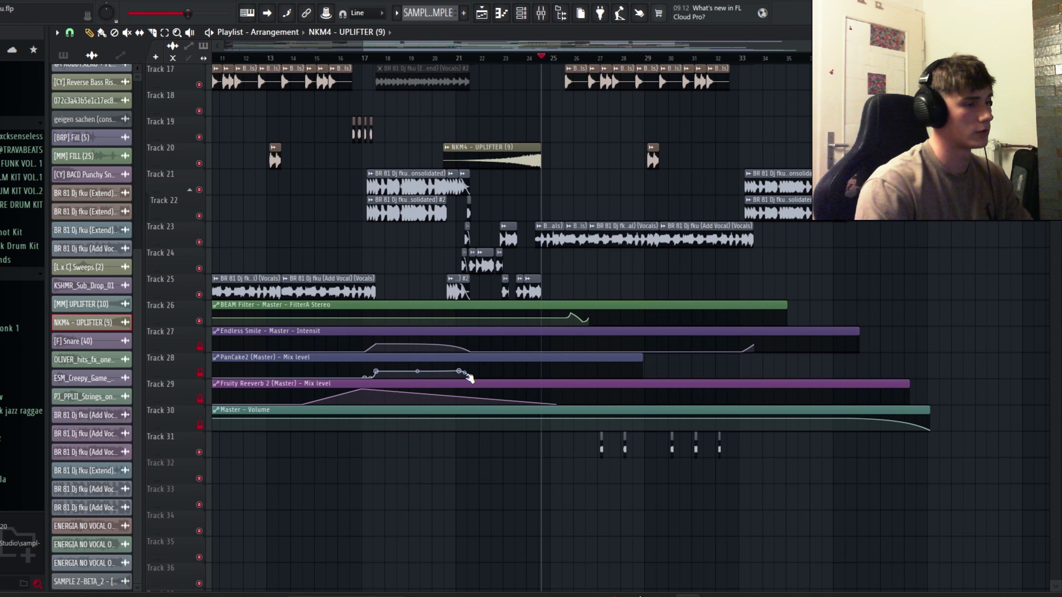
scroll(469, 378, down, 2)
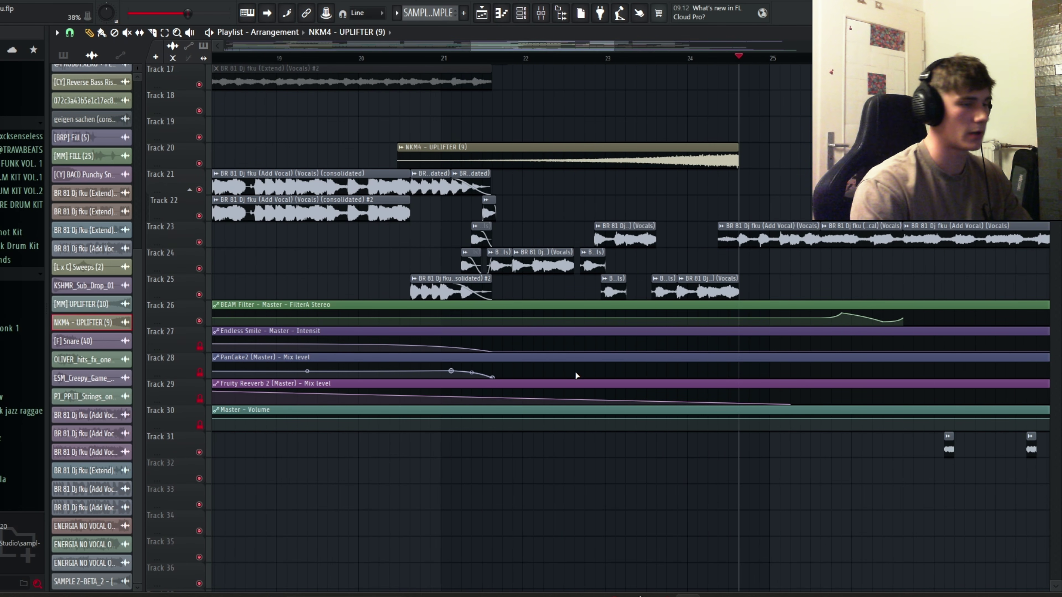
- Add several automation points to the PanCake2 (Master) mix level clip on Track 28 between bars 22 and 24, and undo them
click(585, 368)
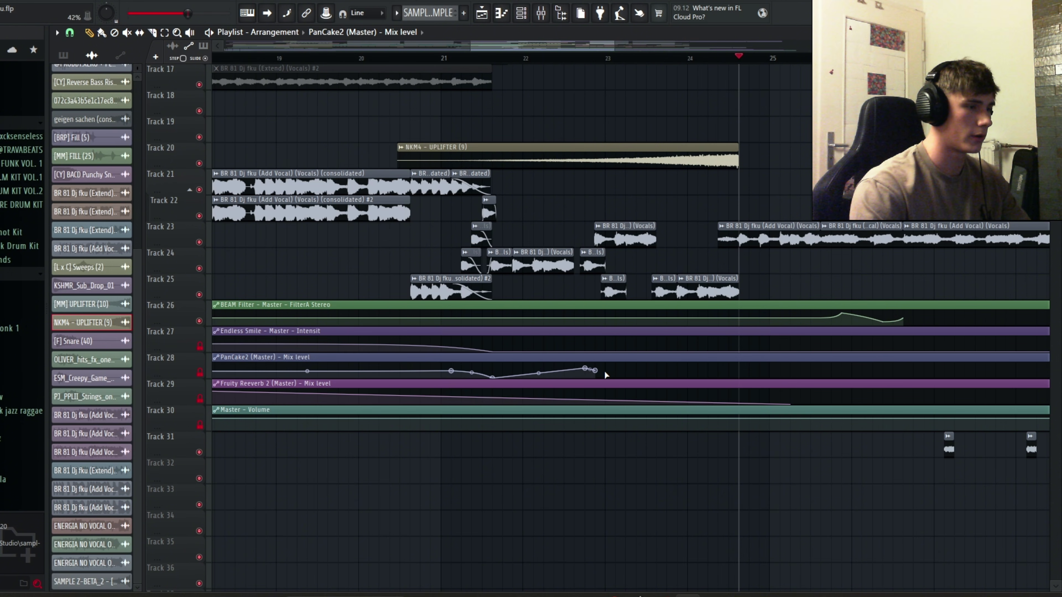
click(615, 364)
drag(617, 365, 613, 378)
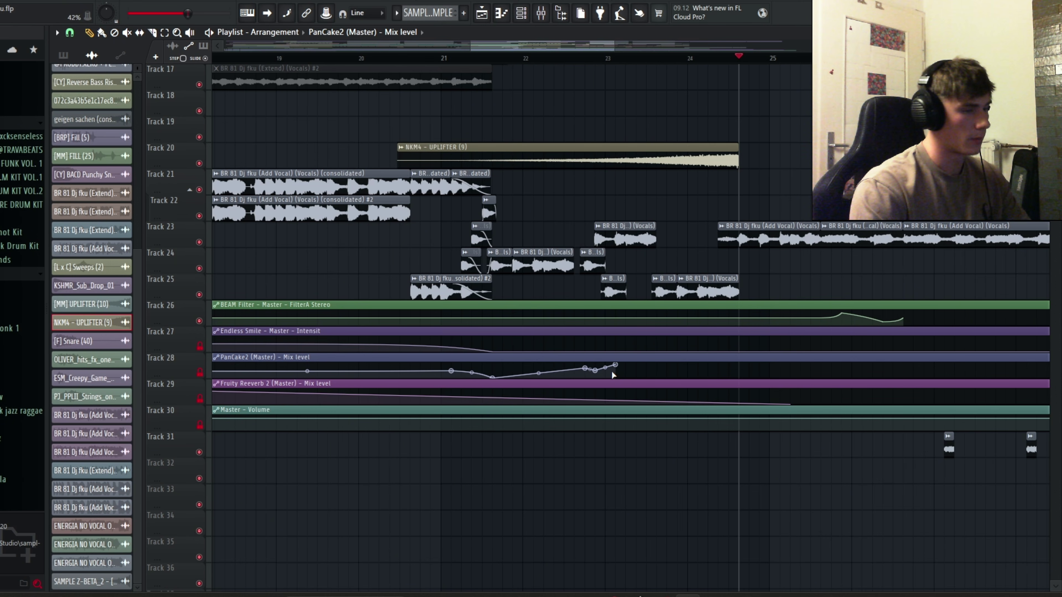
key(ctrl+z)
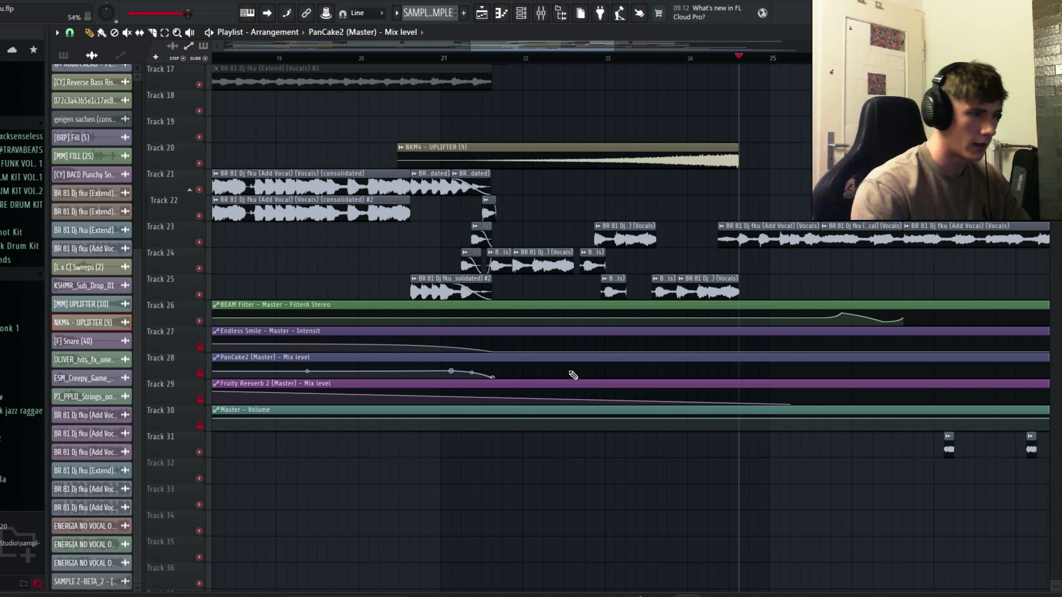
- Draw a freehand zigzag curve in Step mode on the PanCake2 (Master) mix level automation, from about bar 22 to bar 28
mouse_move(565, 369)
mouse_down()
mouse_move(899, 380)
mouse_move(1016, 368)
mouse_up()
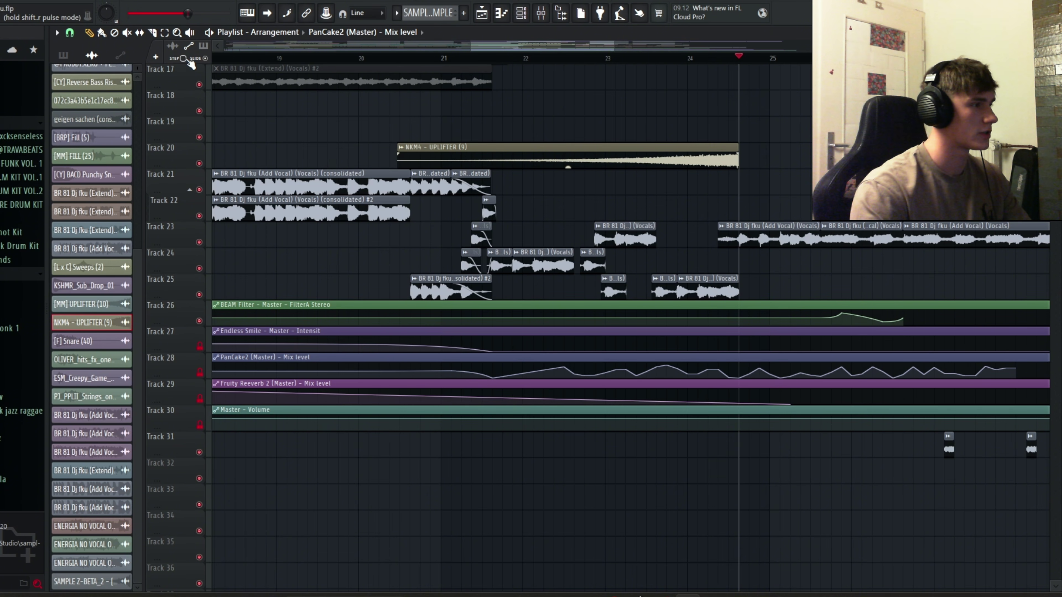
scroll(676, 373, down, 2)
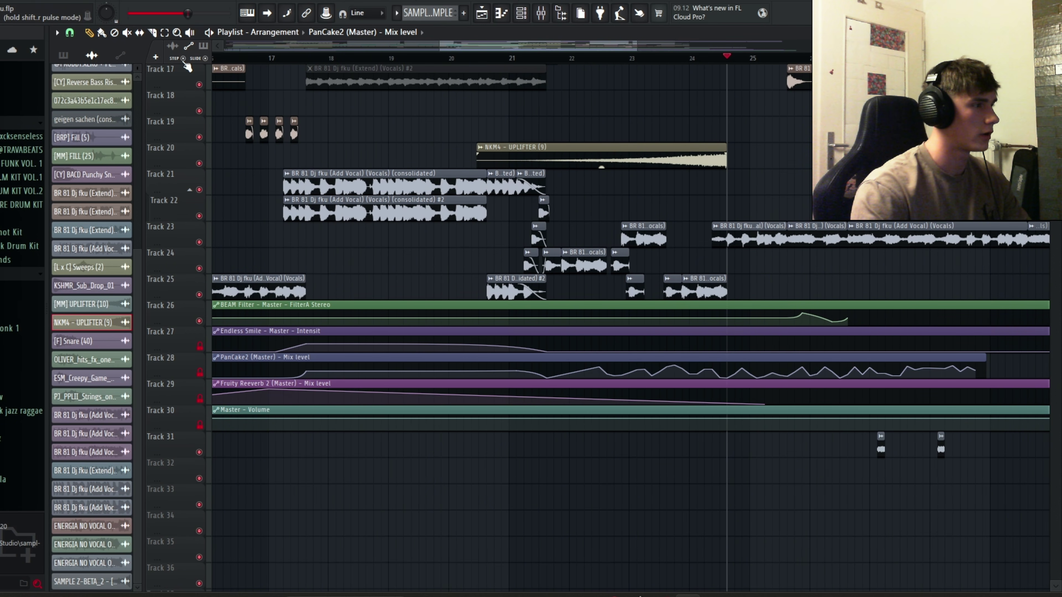
- Draw closely spaced, finer points on the PanCake2 (Master) mix level automation on Track 28, just after the playhead
scroll(674, 372, up, 5)
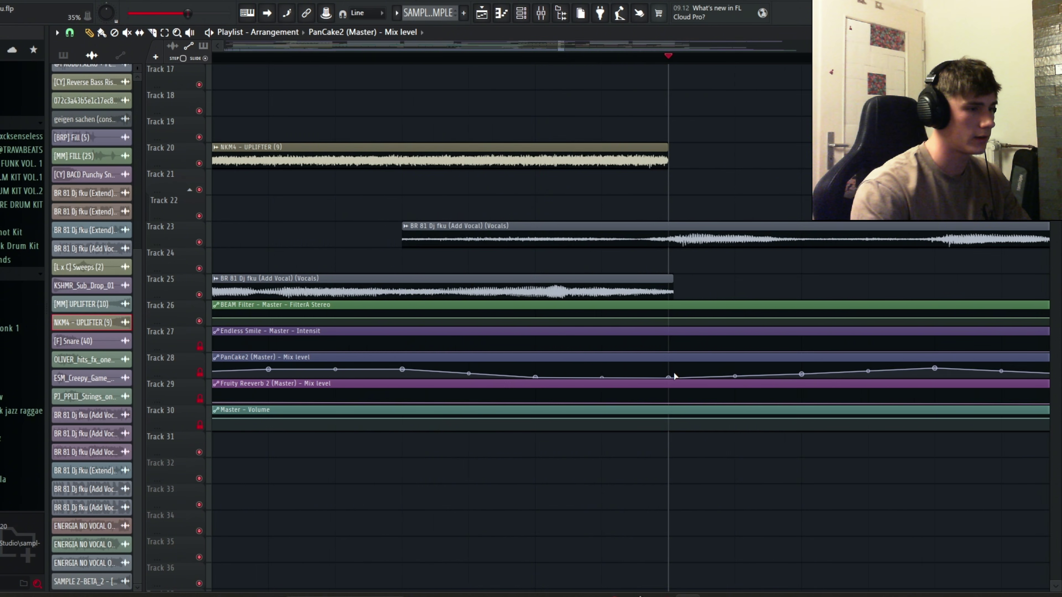
scroll(674, 371, up, 3)
click(697, 375)
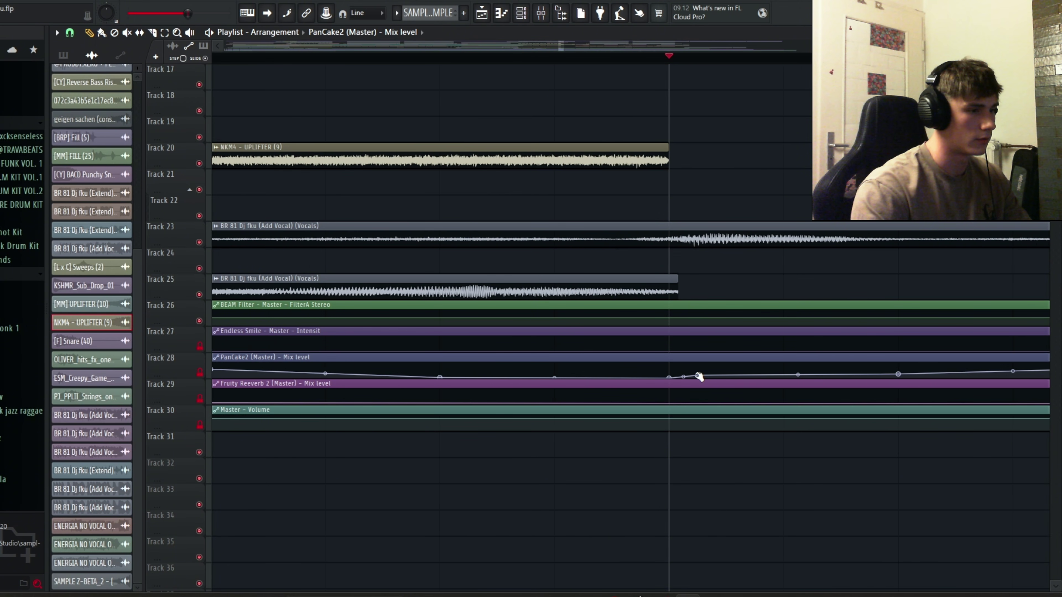
click(731, 376)
click(755, 375)
drag(755, 375, 682, 356)
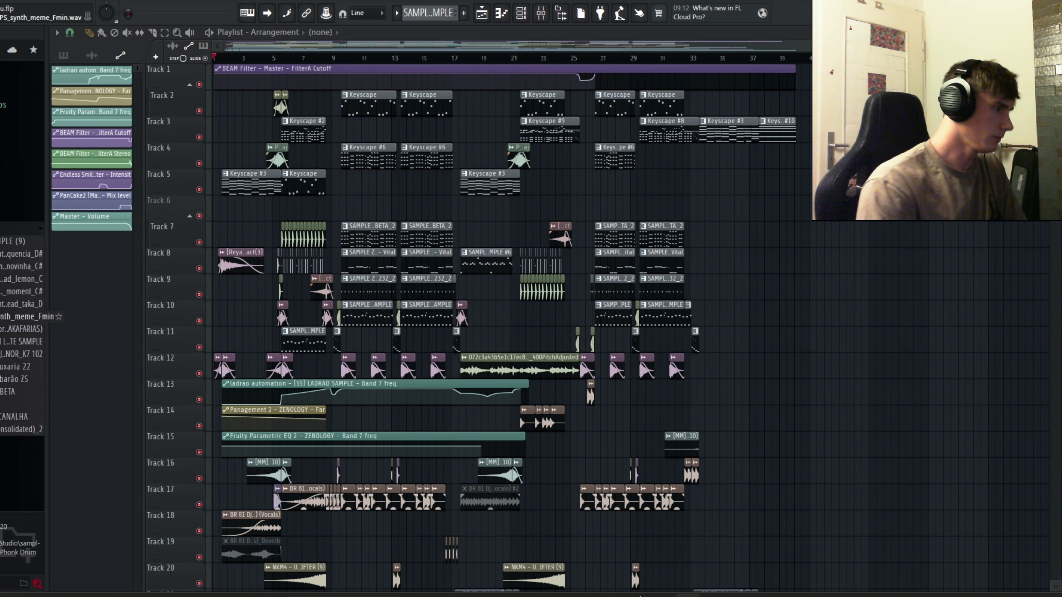
- Look through the audio channels in the channel rack and return to the playlist arrangement
drag(26, 316, 750, 278)
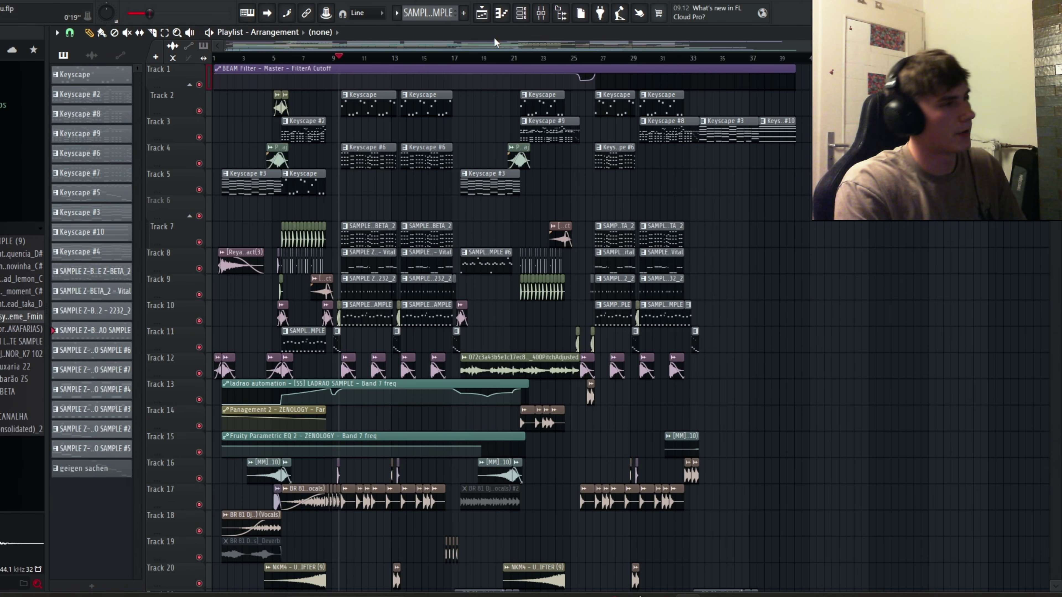
click(521, 13)
scroll(207, 134, up, 2)
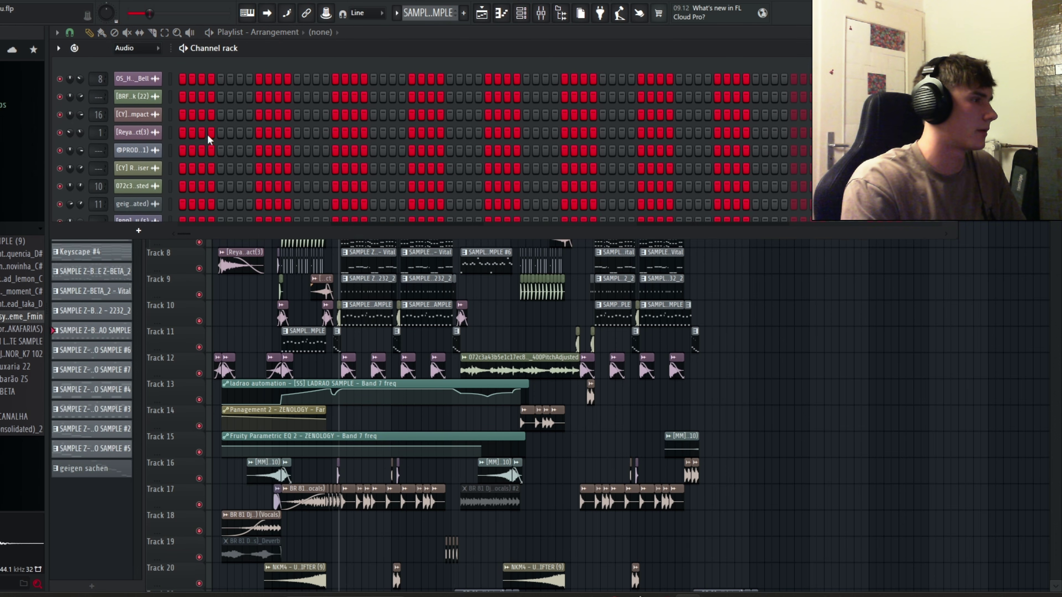
key(F6)
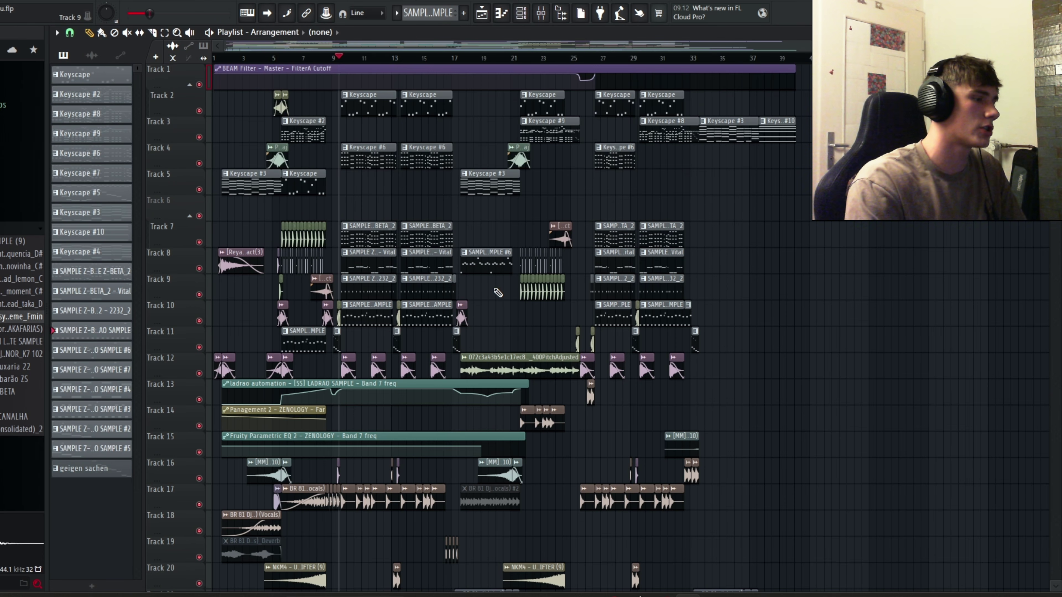
scroll(429, 355, down, 2)
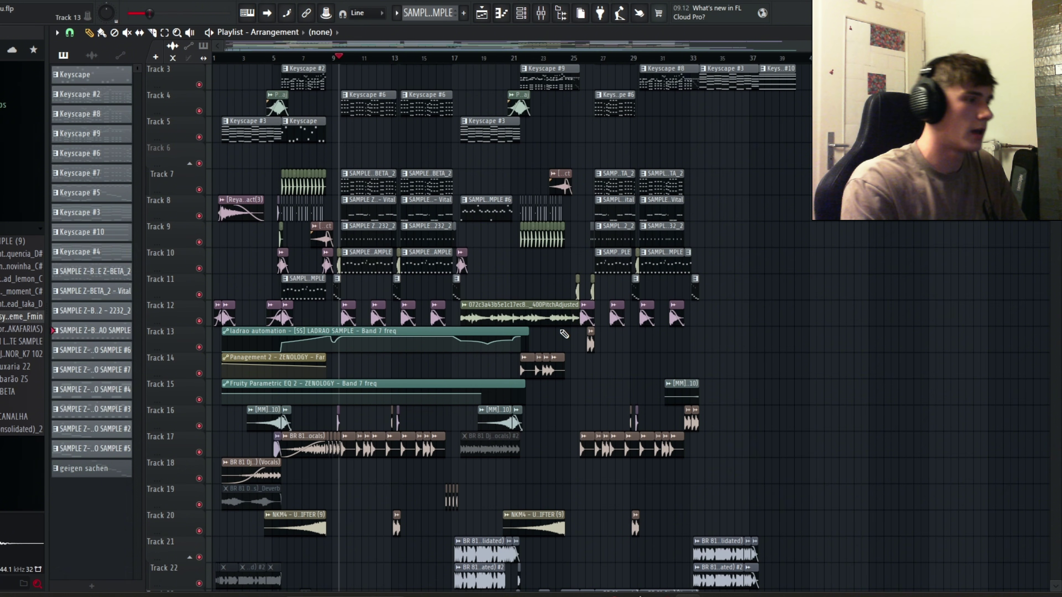
scroll(425, 354, up, 2)
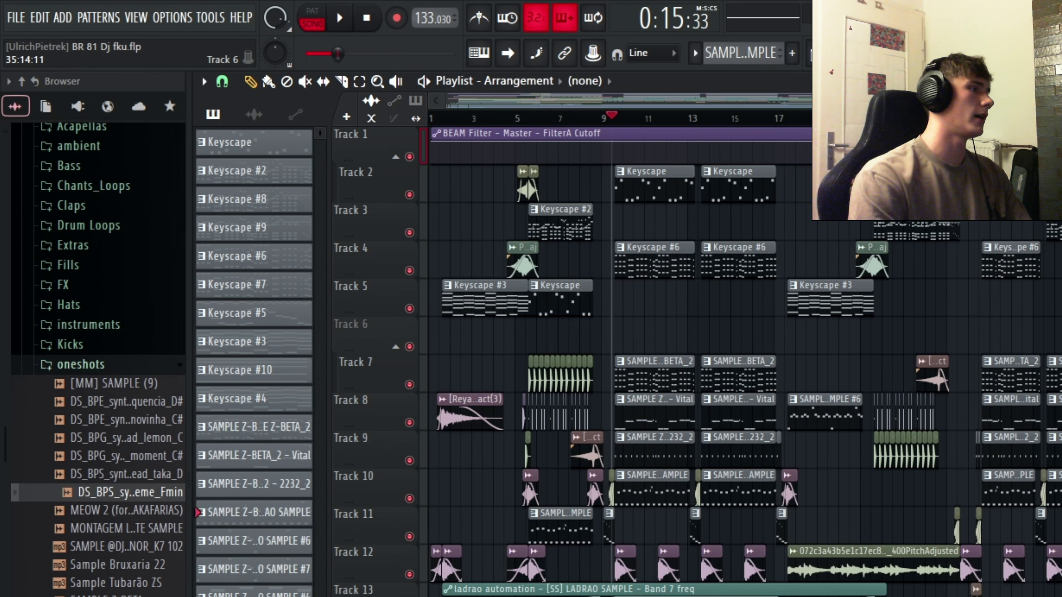
- Export the project as a wave file named SUPER SLOWED in the energia folder, replacing the existing file
click(13, 18)
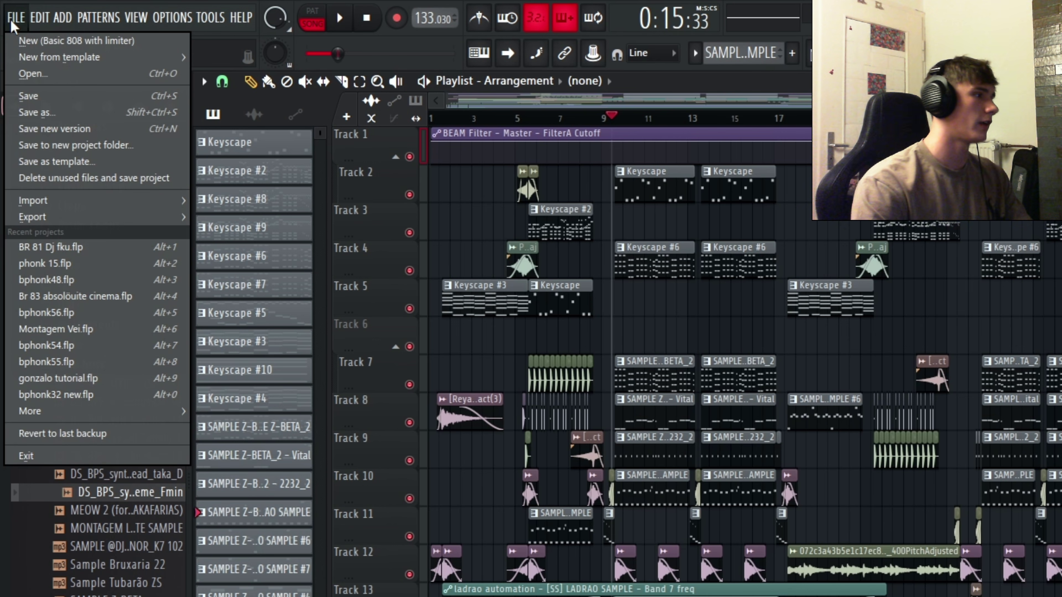
mouse_move(53, 222)
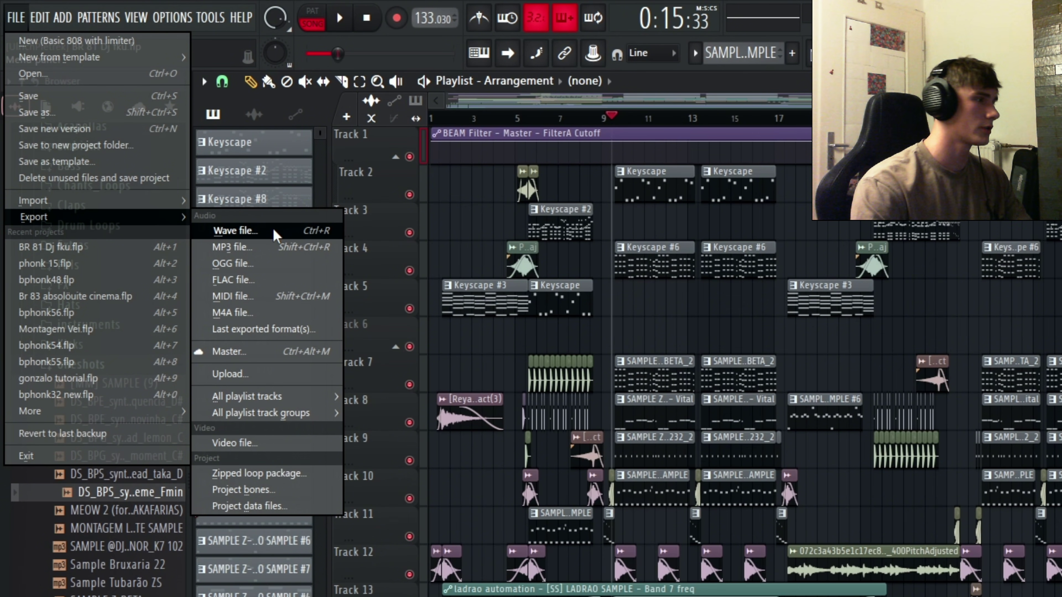
click(259, 251)
scroll(301, 257, down, 1)
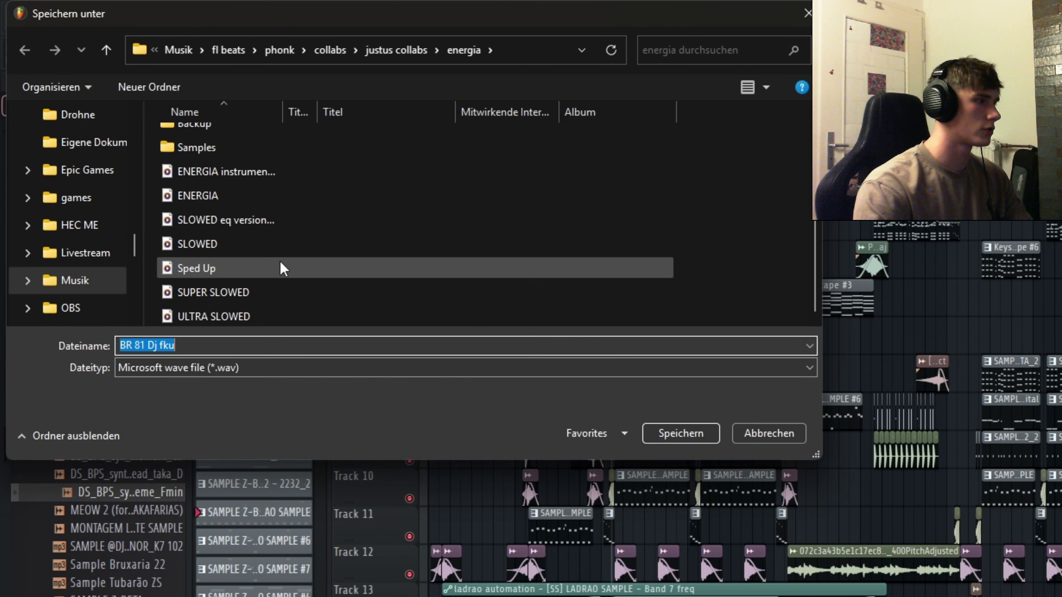
click(268, 292)
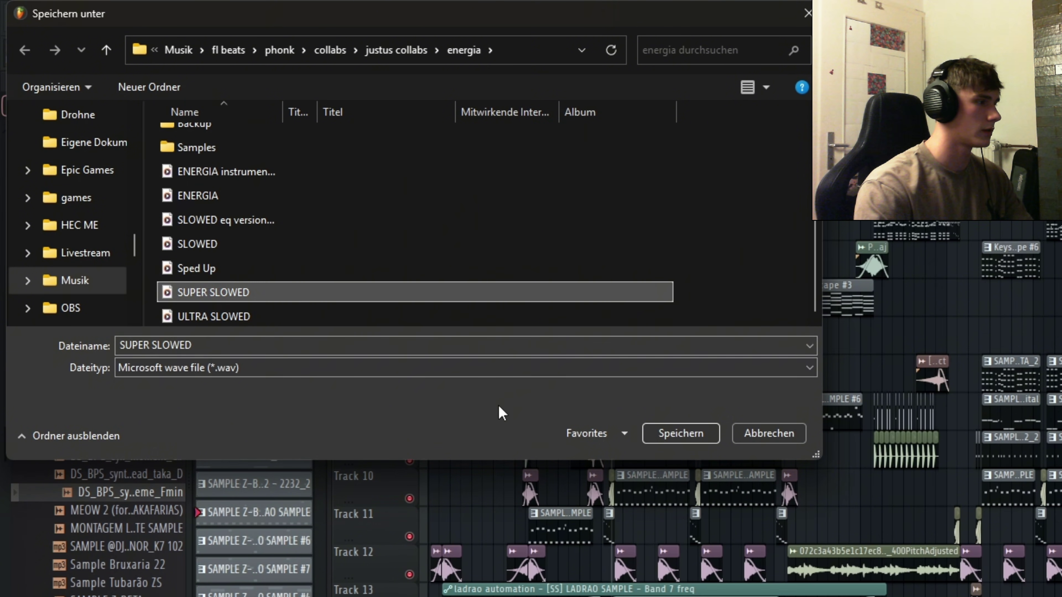
click(680, 433)
click(871, 455)
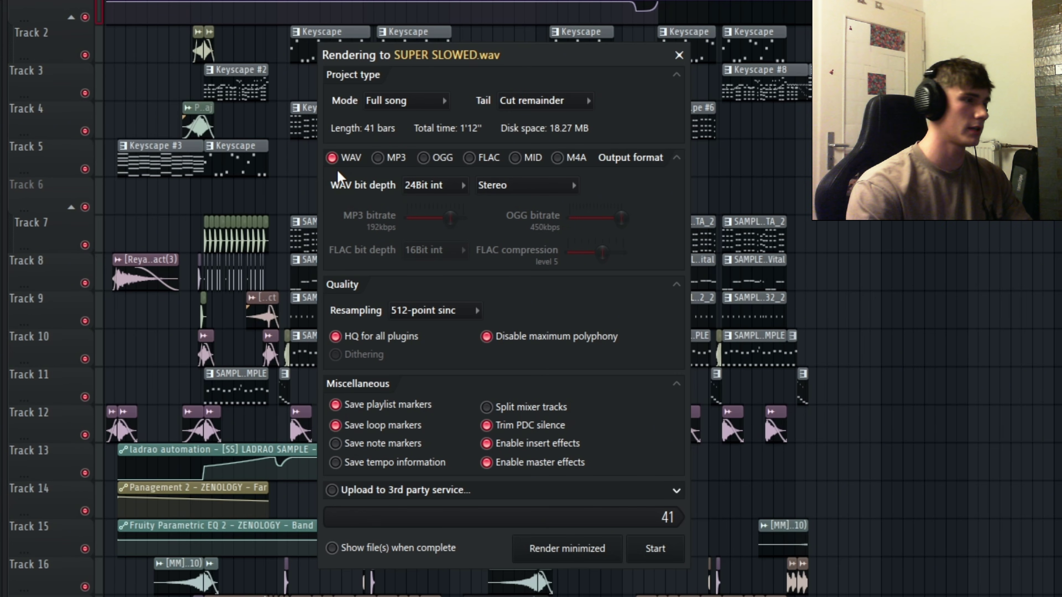
- Try MP3 output with and without WAV, and set the render to WAV only, Full song mode and a Cut remainder tail
click(386, 161)
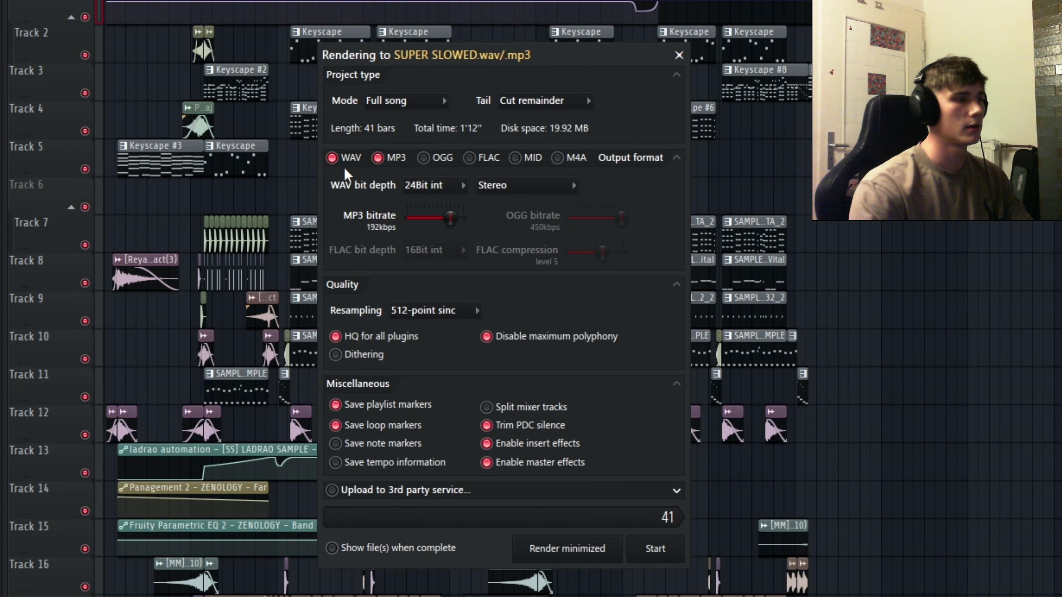
click(332, 158)
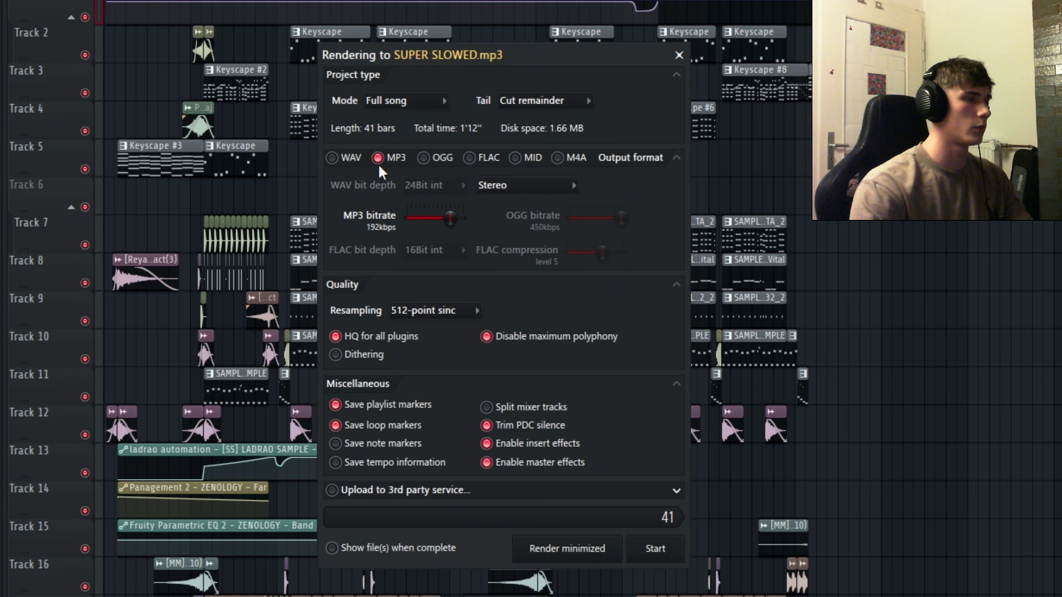
click(332, 157)
click(406, 103)
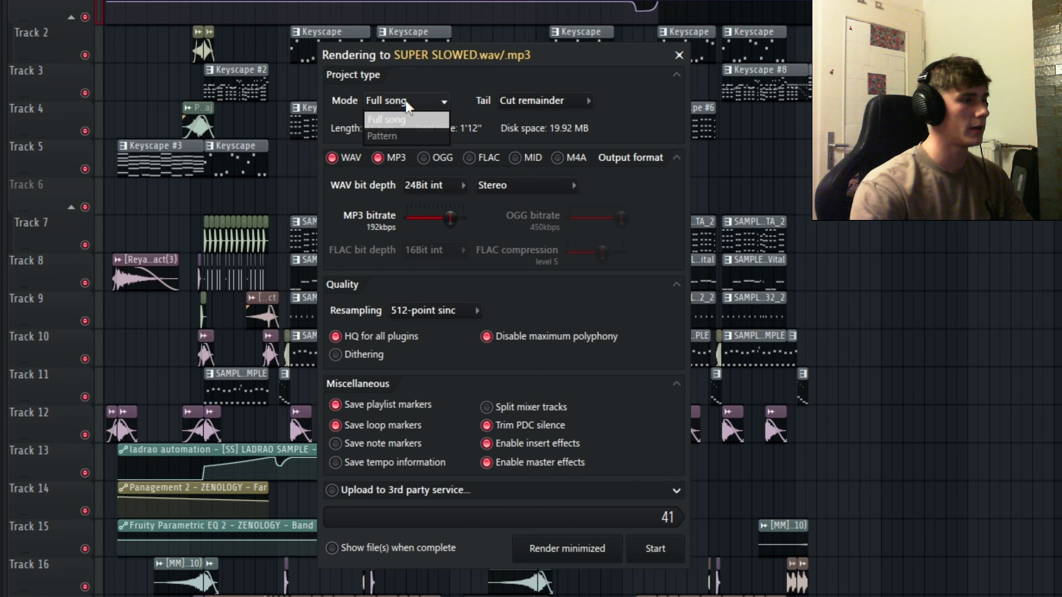
click(410, 105)
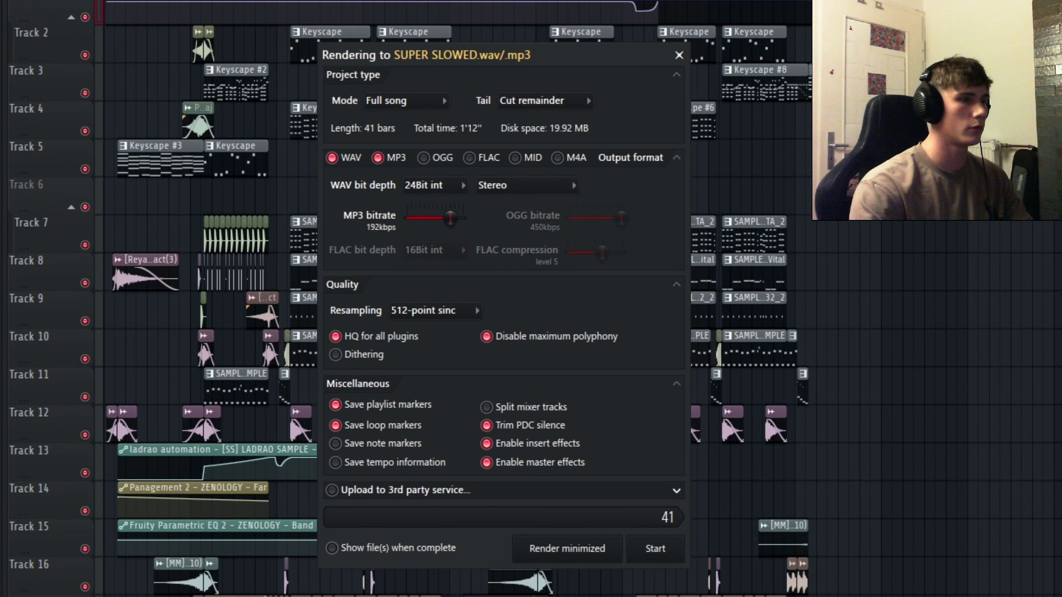
click(378, 158)
click(543, 101)
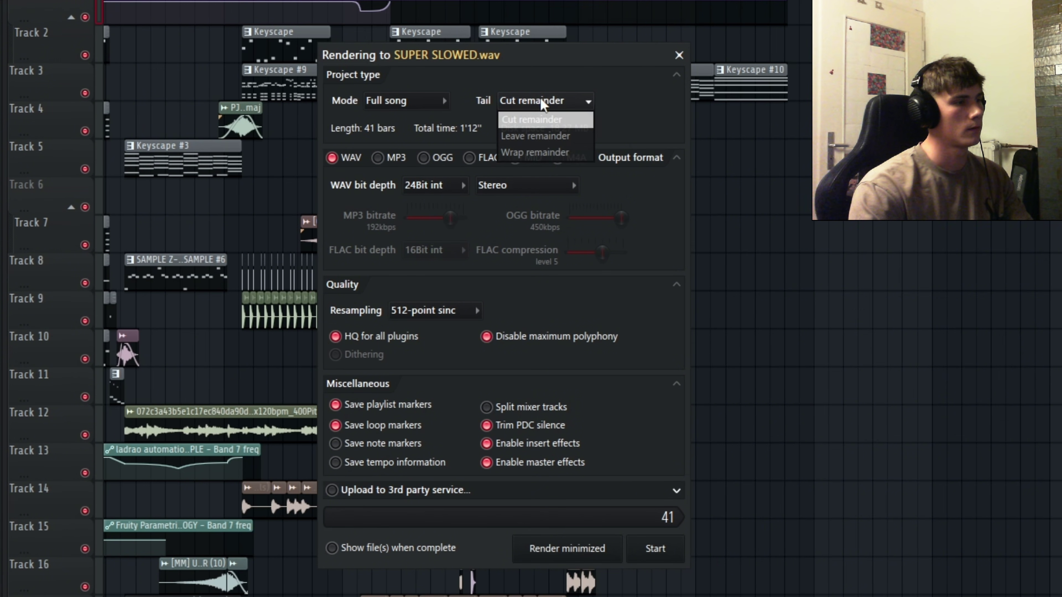
click(539, 119)
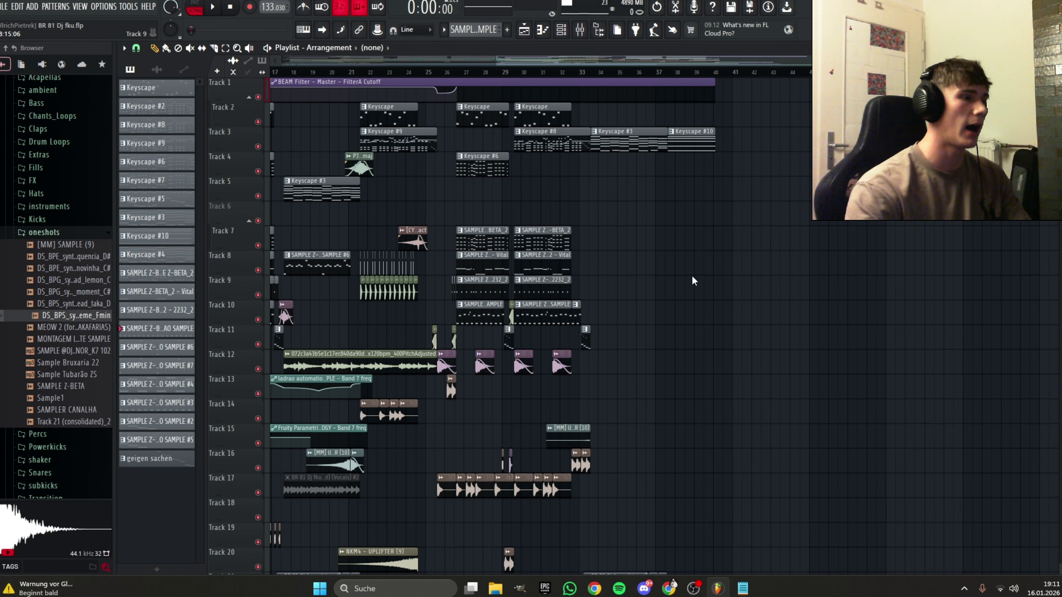
- Open the render settings for a new wave export that replaces the existing Sped Up file in the energia folder
key(ctrl+r)
click(158, 170)
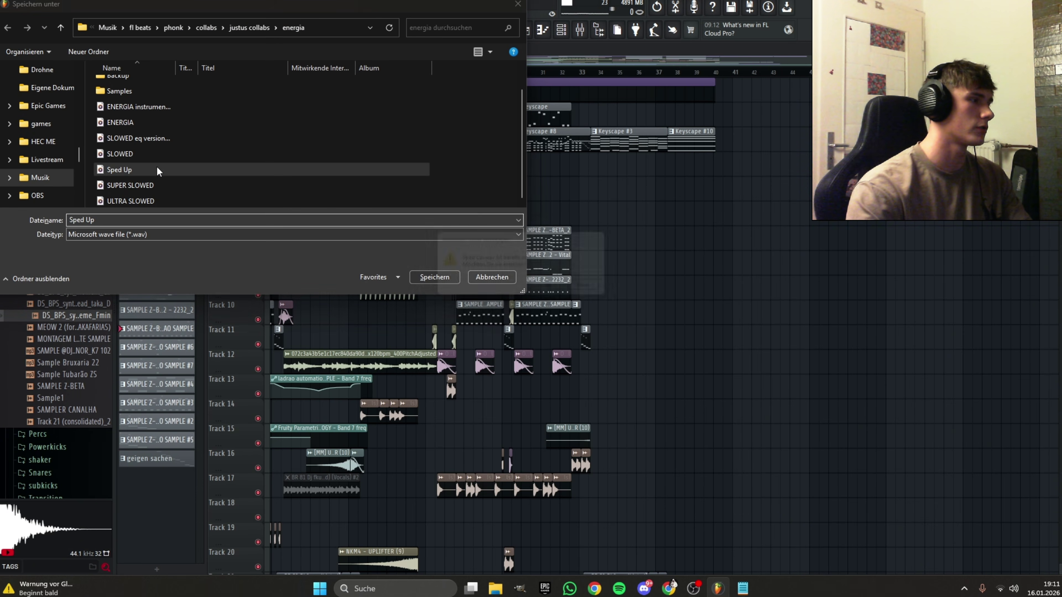
double_click(158, 171)
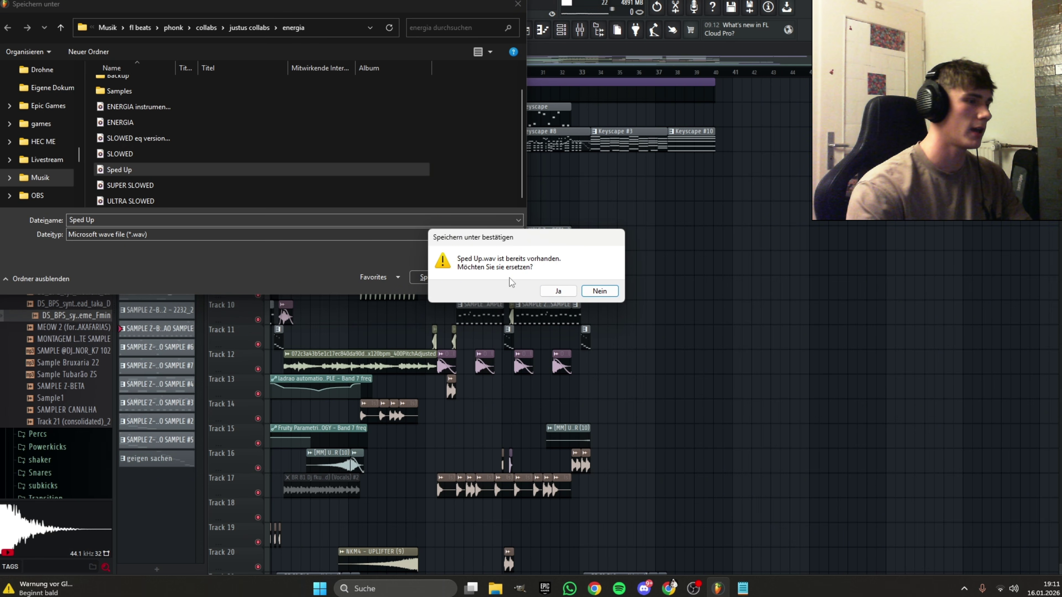
click(558, 291)
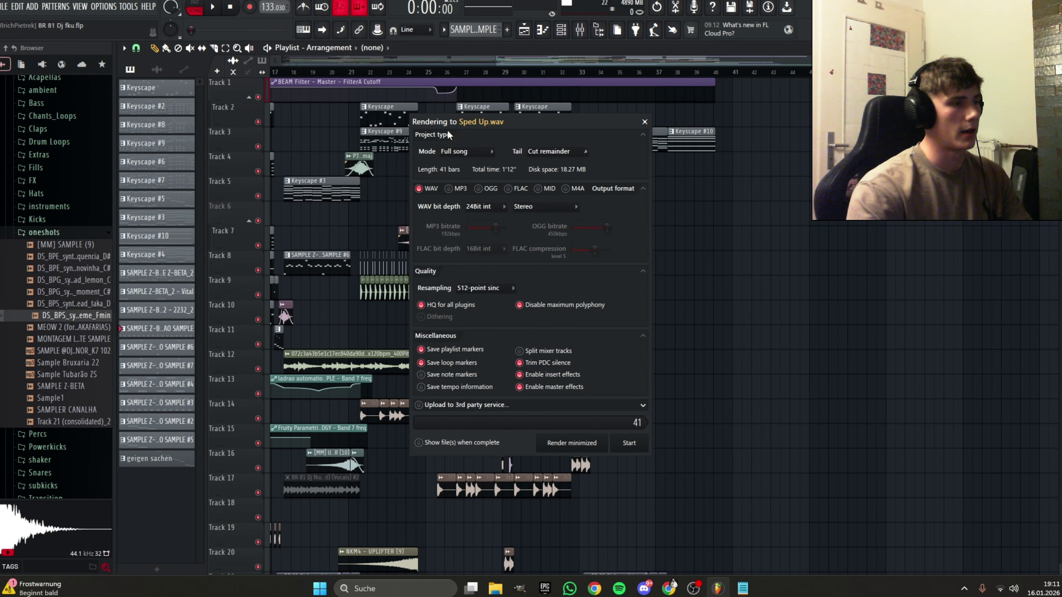